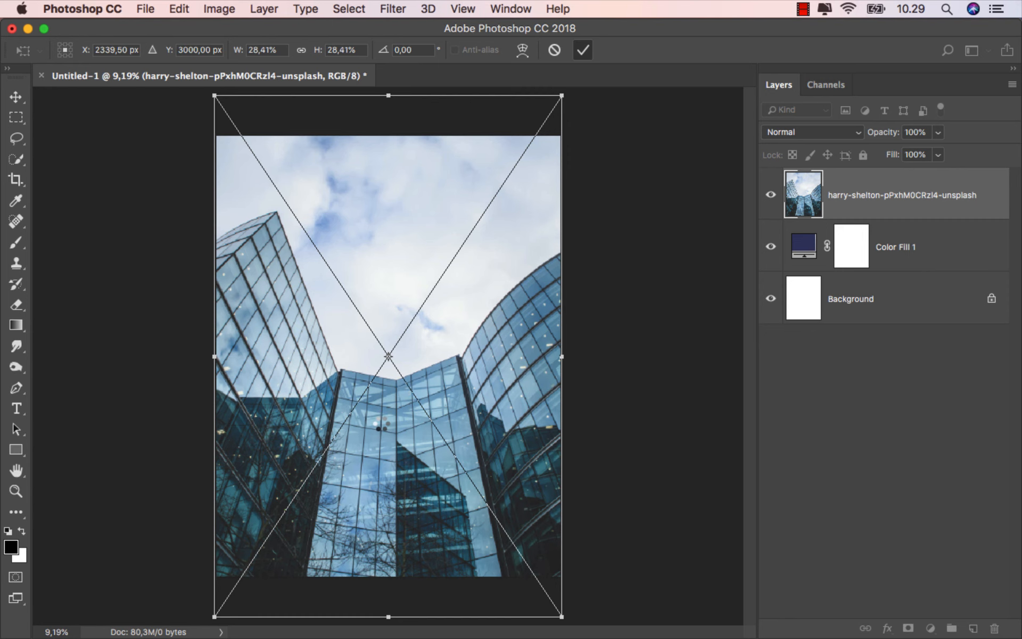
Shift the placed building photo upward on the canvas and keep its scale at 28.41%.
{"action": "left_click_drag", "start_coordinate": [383, 426], "coordinate": [383, 391]}
Trace the left tower's curved roof edge with the Pen tool in Path mode, from the canvas edge up to its peak.
{"action": "left_click", "coordinate": [17, 388]}
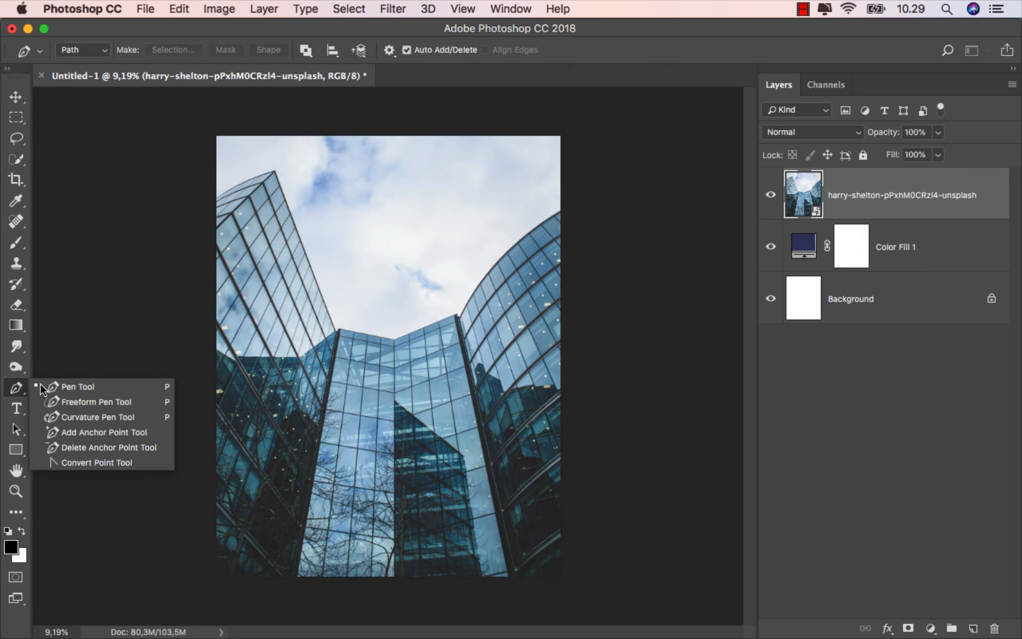
{"action": "left_click", "coordinate": [58, 387]}
{"action": "scroll", "coordinate": [220, 173], "scroll_direction": "up", "scroll_amount": 2}
{"action": "scroll", "coordinate": [220, 173], "scroll_direction": "up", "scroll_amount": 5}
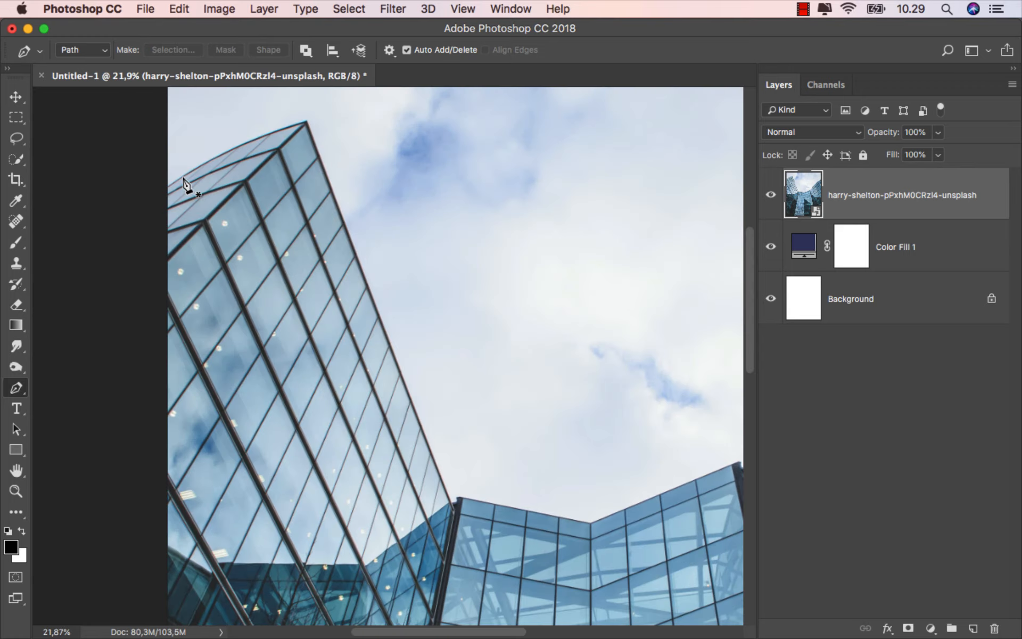
{"action": "scroll", "coordinate": [208, 317], "scroll_direction": "up", "scroll_amount": 3}
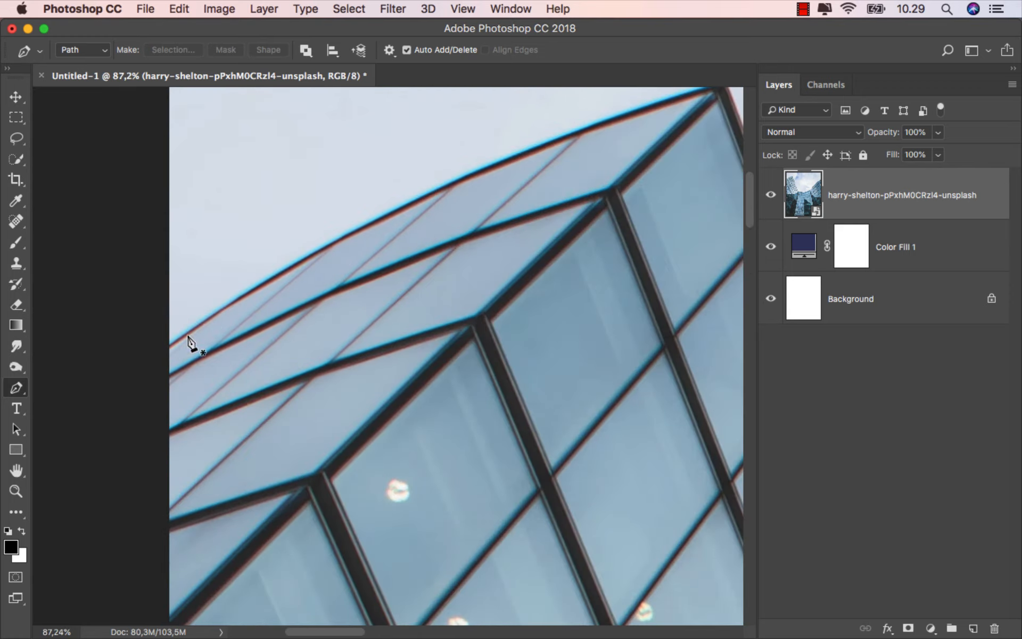
{"action": "left_click", "coordinate": [165, 346]}
{"action": "left_click", "coordinate": [422, 196]}
{"action": "left_click_drag", "start_coordinate": [422, 195], "coordinate": [282, 286]}
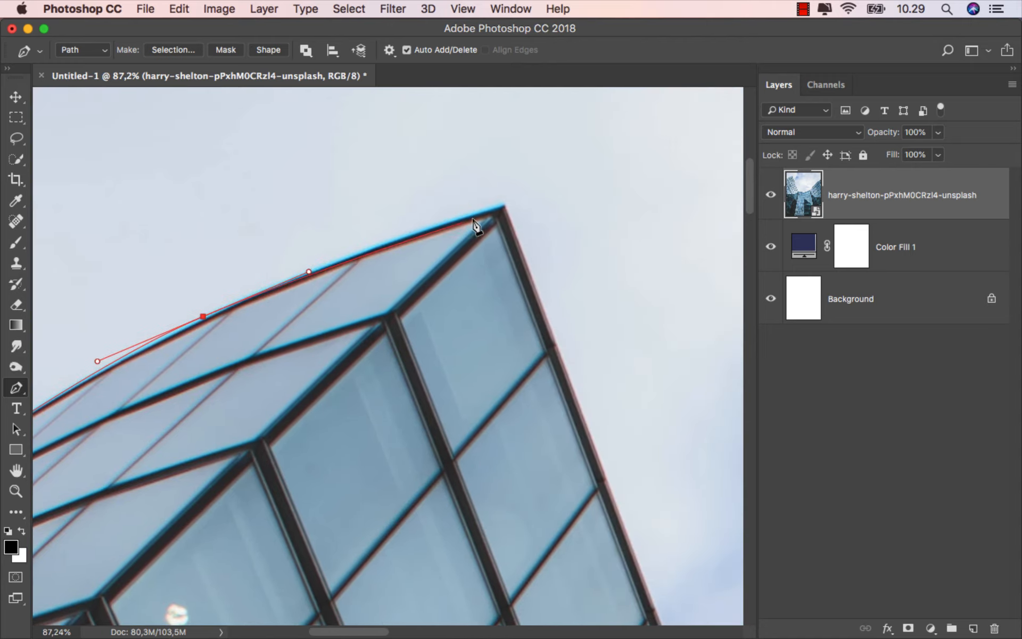
{"action": "left_click", "coordinate": [503, 206]}
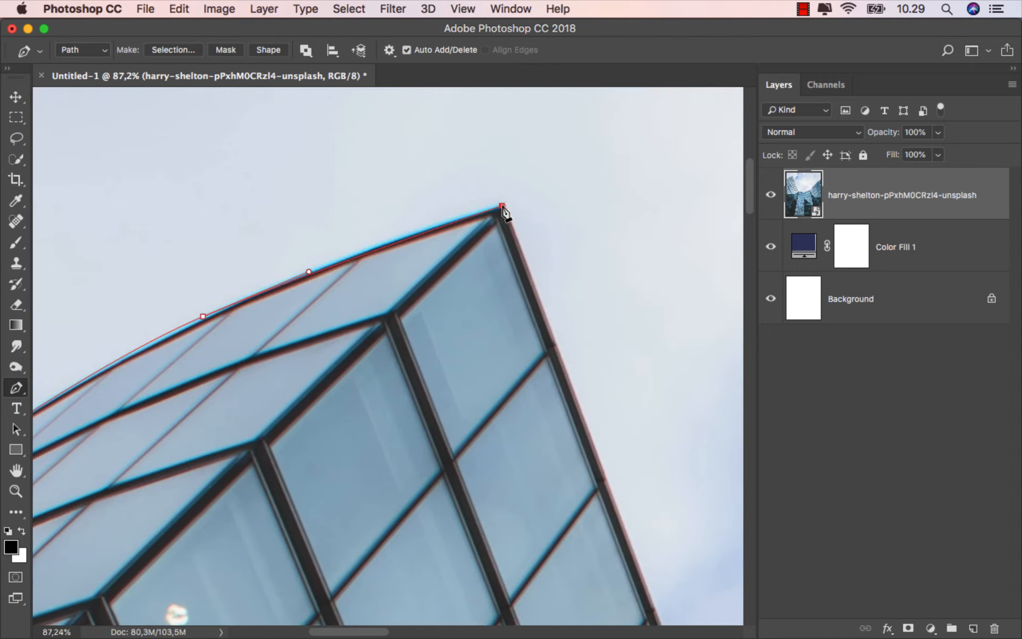
{"action": "left_click_drag", "start_coordinate": [503, 207], "coordinate": [288, 176]}
Continue the path down the left tower's sloping edge and around the first upper corner of the central building.
{"action": "scroll", "coordinate": [288, 176], "scroll_direction": "down", "scroll_amount": 3}
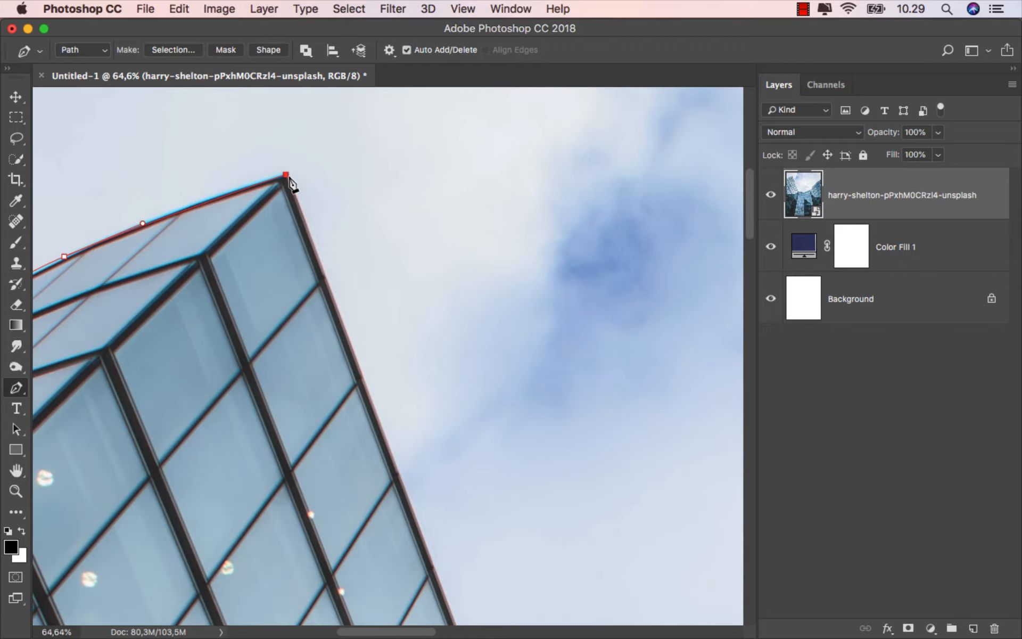
{"action": "left_click", "coordinate": [436, 576]}
{"action": "left_click_drag", "start_coordinate": [436, 575], "coordinate": [346, 381]}
{"action": "left_click", "coordinate": [394, 544]}
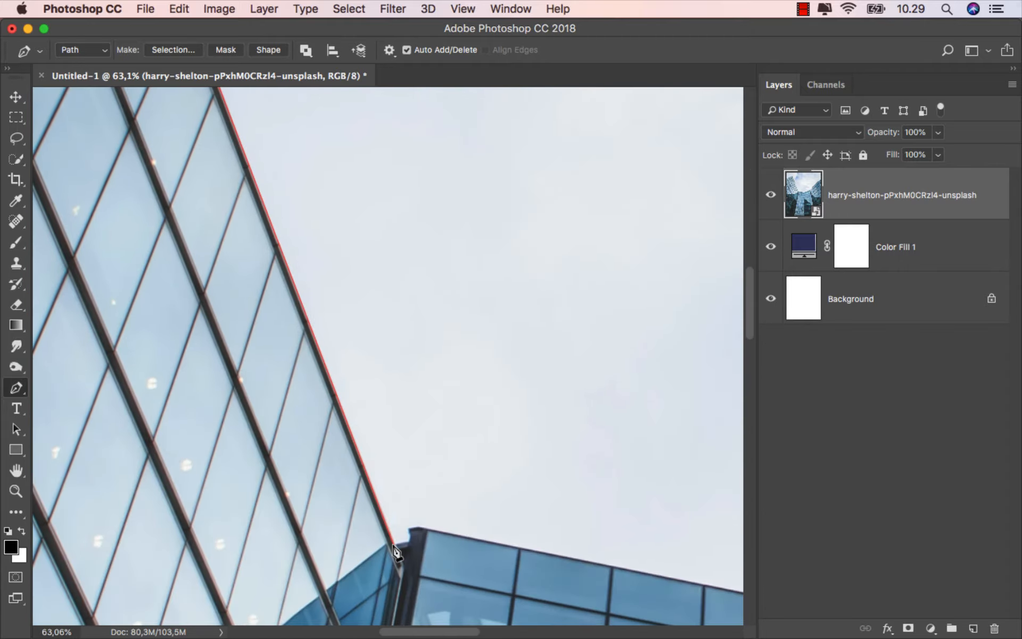
{"action": "left_click", "coordinate": [410, 543]}
{"action": "left_click", "coordinate": [412, 532]}
{"action": "left_click_drag", "start_coordinate": [422, 529], "coordinate": [183, 404]}
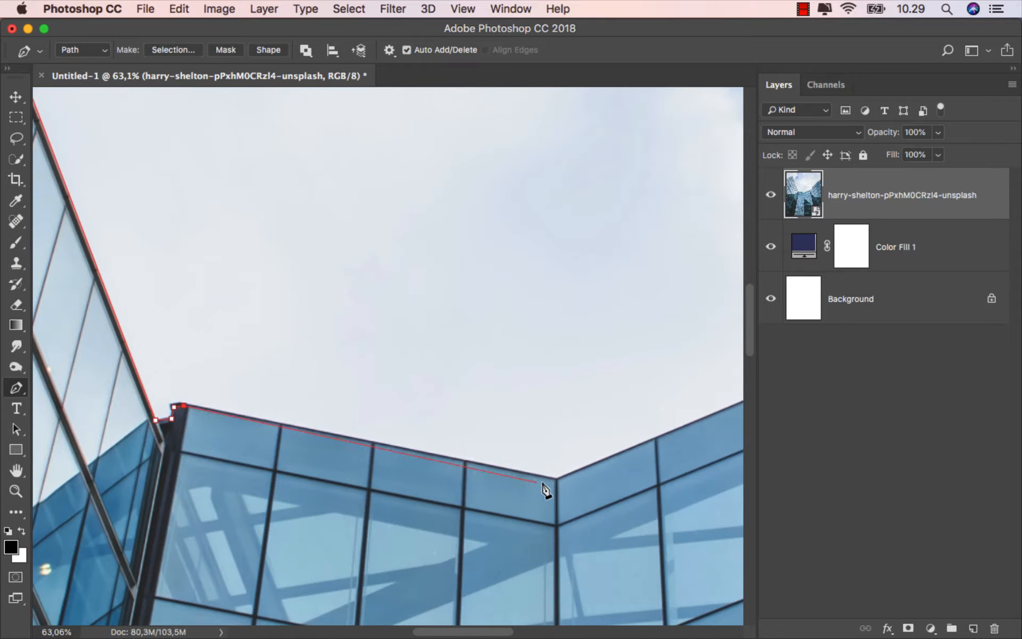
Extend the path along the central building's V-shaped roofline to the foot of the curved tower.
{"action": "left_click", "coordinate": [556, 479]}
{"action": "left_click_drag", "start_coordinate": [557, 481], "coordinate": [372, 497]}
{"action": "left_click", "coordinate": [515, 404]}
{"action": "left_click", "coordinate": [521, 406]}
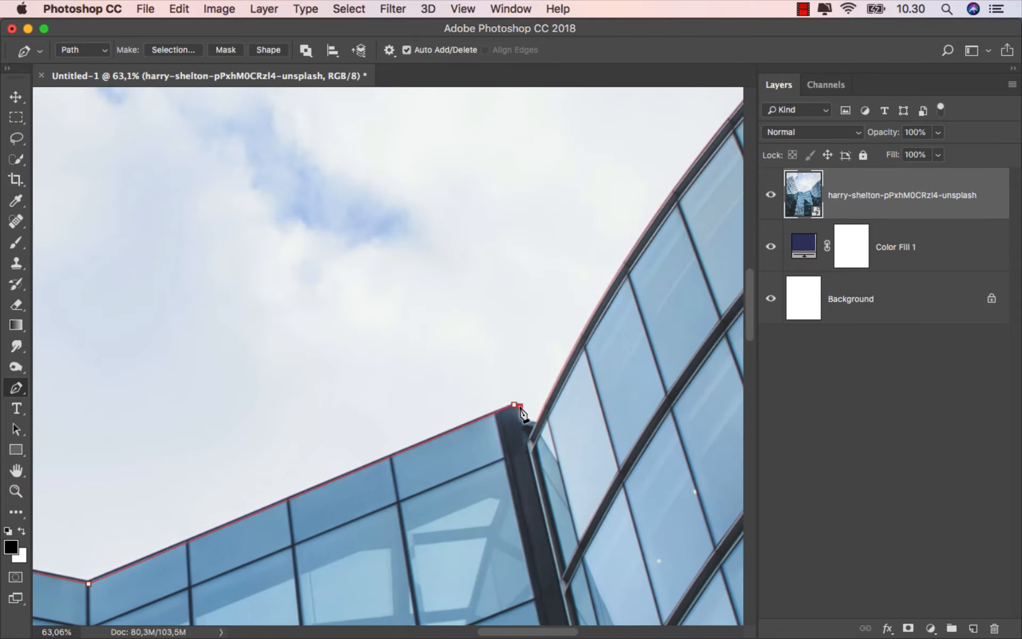
{"action": "left_click", "coordinate": [522, 418]}
{"action": "left_click", "coordinate": [536, 421]}
{"action": "left_click_drag", "start_coordinate": [536, 422], "coordinate": [341, 508]}
Trace the curved tower's outer edge with a smooth anchor point, ending just beyond the canvas edge.
{"action": "scroll", "coordinate": [340, 508], "scroll_direction": "down", "scroll_amount": 5}
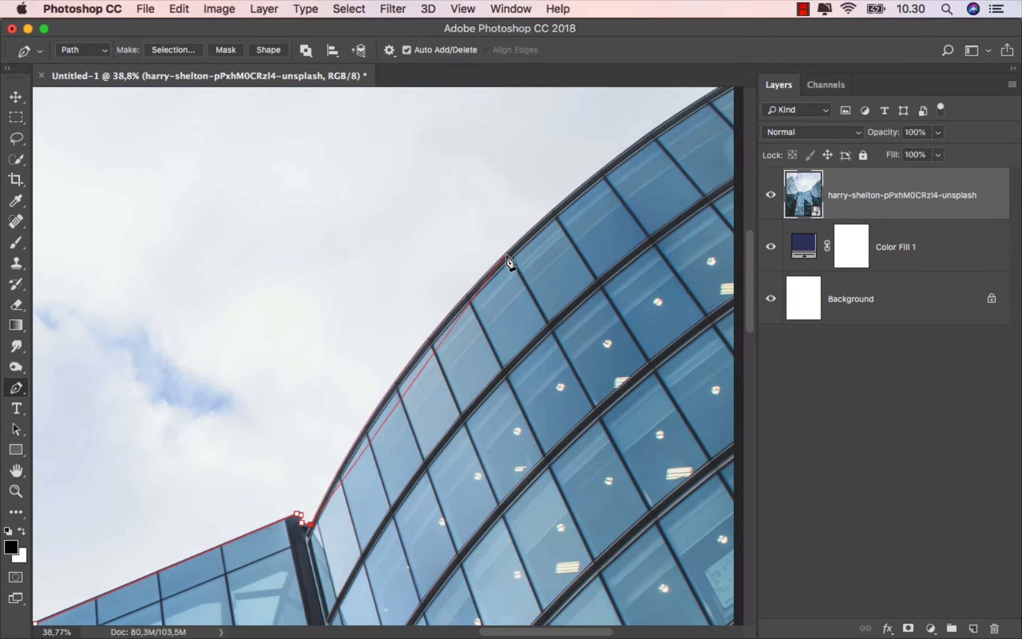
{"action": "left_click_drag", "start_coordinate": [507, 254], "coordinate": [642, 125]}
{"action": "left_click_drag", "start_coordinate": [482, 259], "coordinate": [444, 302]}
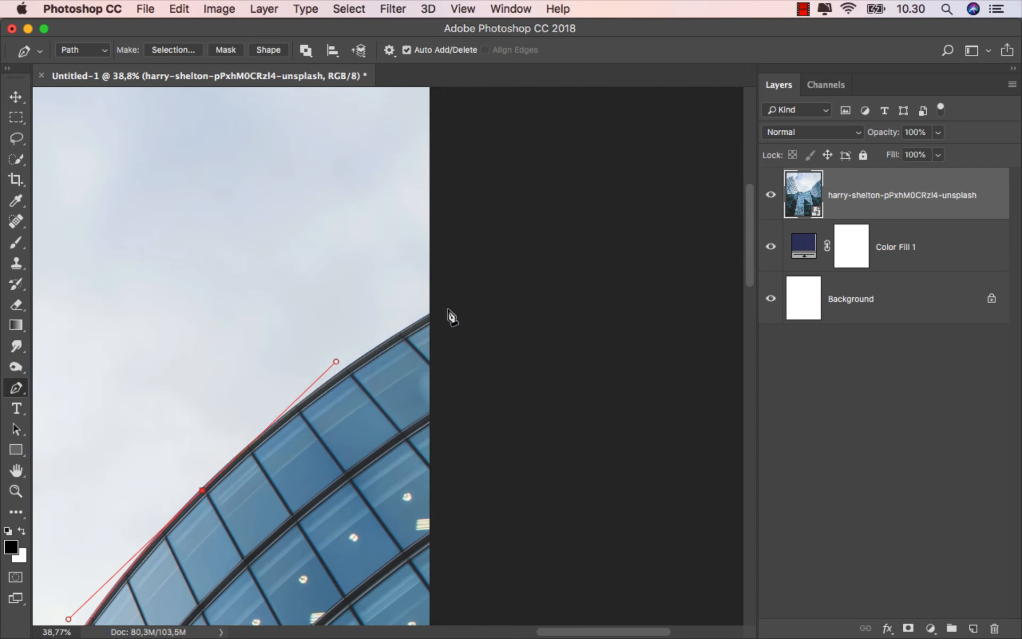
{"action": "left_click", "coordinate": [471, 293]}
Close the path around the buildings by placing anchor points outside the canvas and returning to the starting anchor.
{"action": "key", "text": "super+0"}
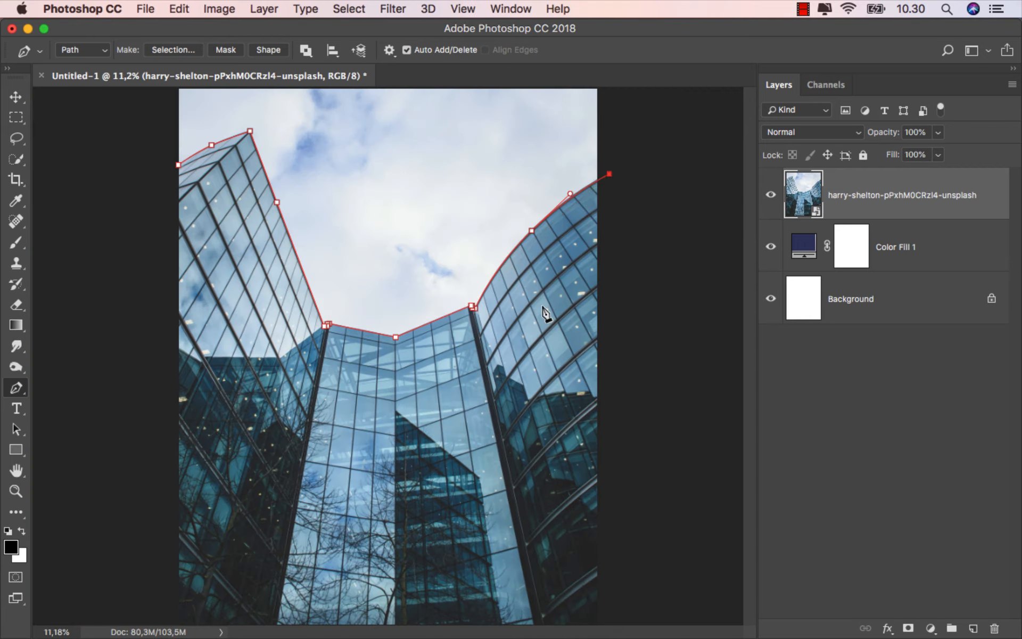
{"action": "left_click", "coordinate": [656, 514]}
{"action": "scroll", "coordinate": [658, 519], "scroll_direction": "down", "scroll_amount": 2}
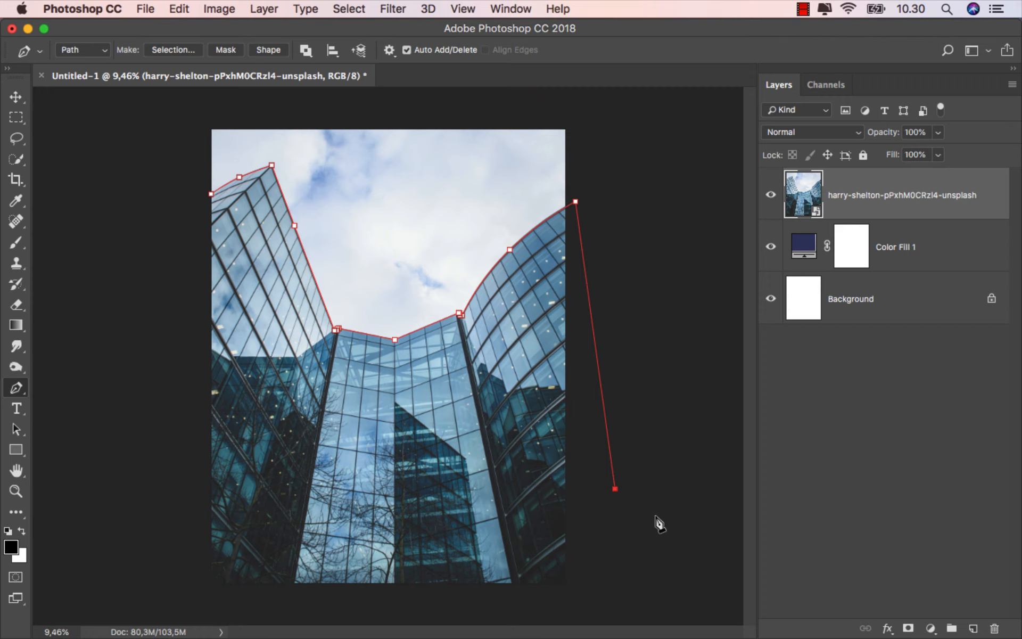
{"action": "left_click", "coordinate": [602, 612]}
{"action": "left_click", "coordinate": [198, 600]}
{"action": "left_click", "coordinate": [182, 233]}
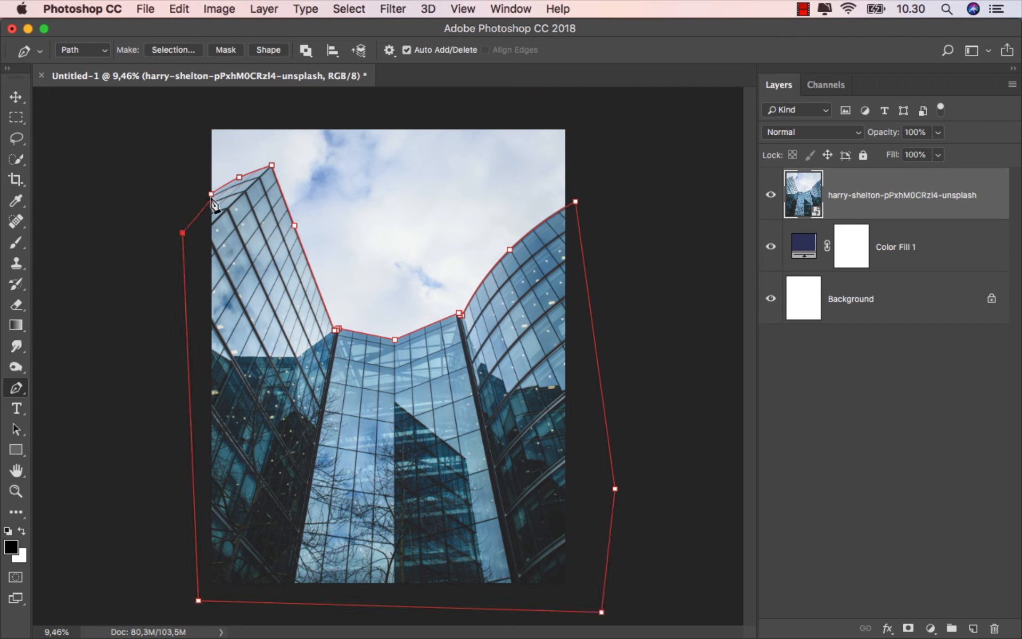
{"action": "left_click", "coordinate": [212, 194]}
Convert the building path to a selection and add it as a layer mask that hides the sky.
{"action": "right_click", "coordinate": [354, 223]}
{"action": "left_click", "coordinate": [406, 286]}
{"action": "left_click", "coordinate": [577, 235]}
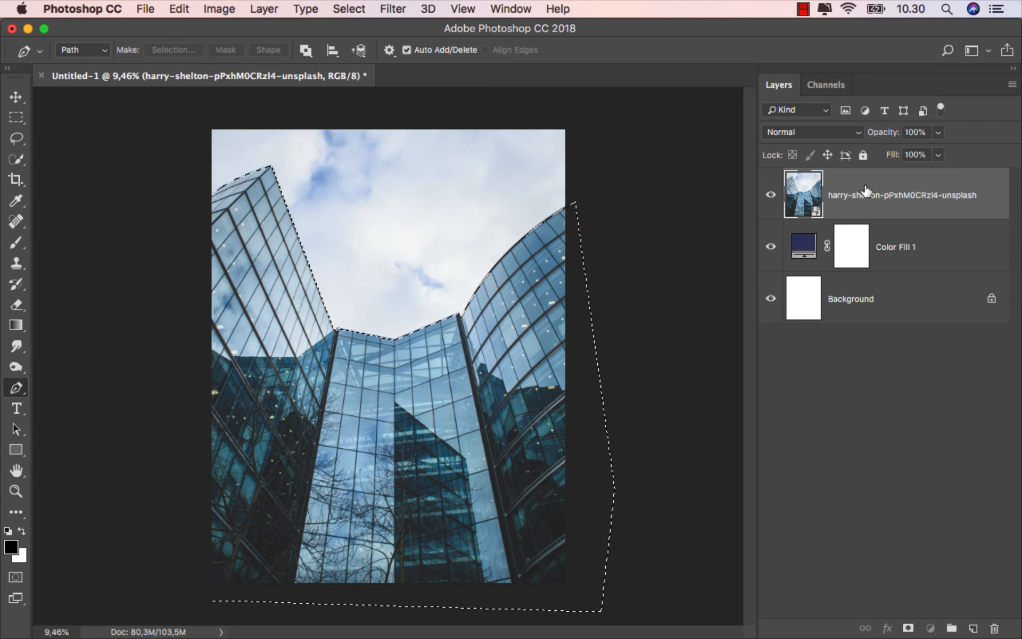
{"action": "left_click", "coordinate": [908, 627]}
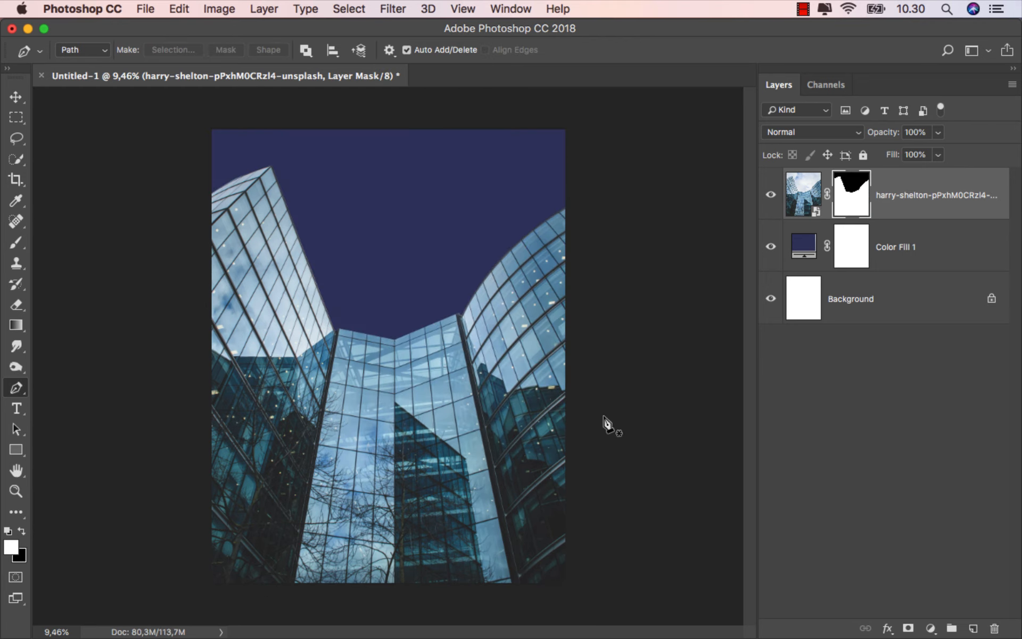
Place the dark blue starry sky image from the untitled folder and scale it to about 75.8% to cover the canvas.
{"action": "scroll", "coordinate": [604, 422], "scroll_direction": "up", "scroll_amount": 1}
{"action": "left_click", "coordinate": [804, 195]}
{"action": "key", "text": "v"}
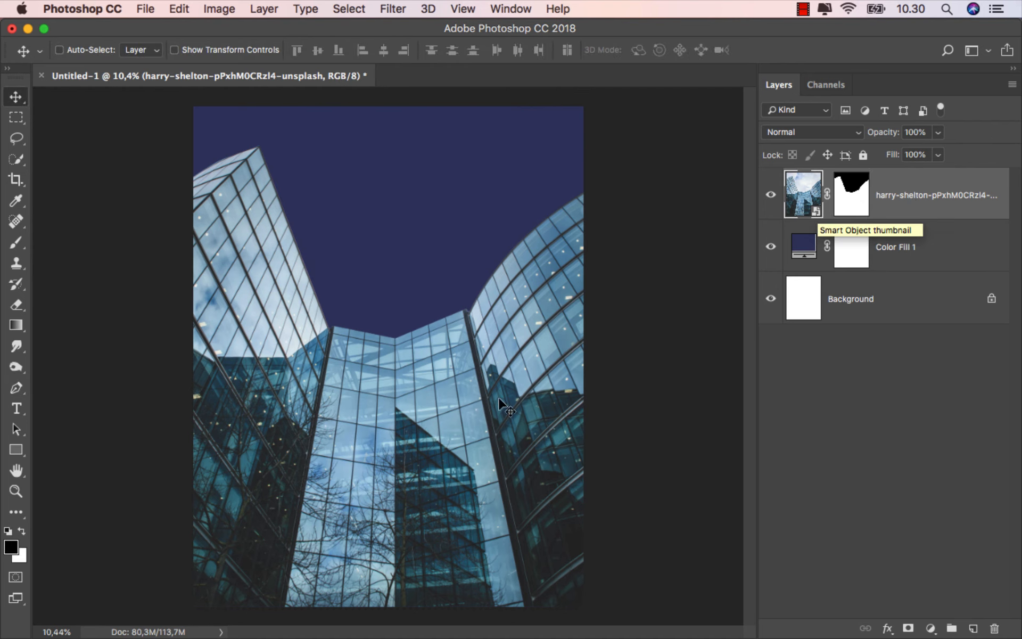
{"action": "left_click", "coordinate": [364, 603]}
{"action": "left_click", "coordinate": [493, 313]}
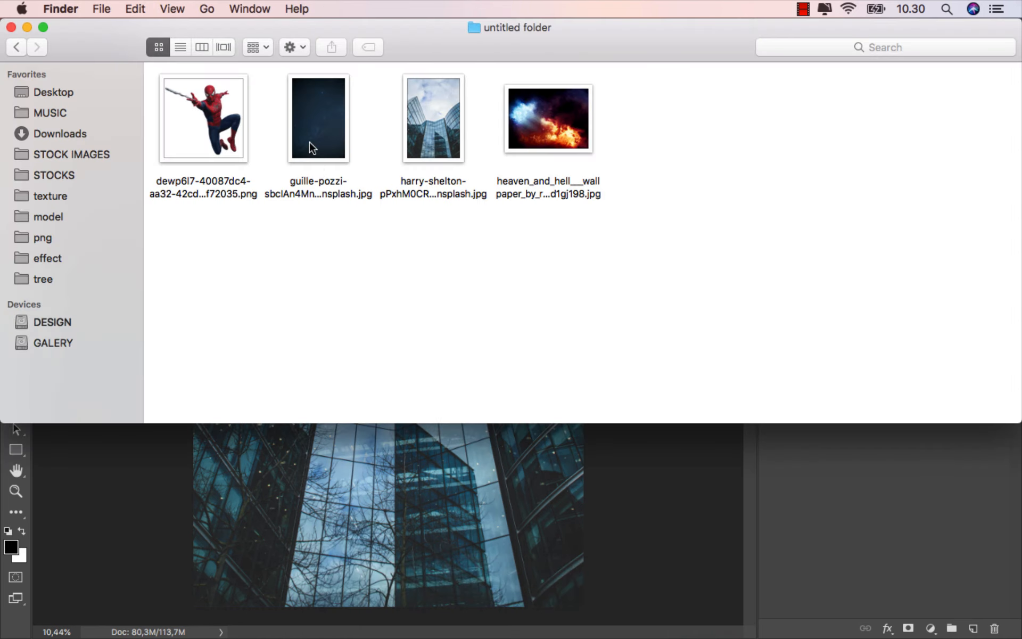
{"action": "left_click_drag", "start_coordinate": [311, 144], "coordinate": [367, 479]}
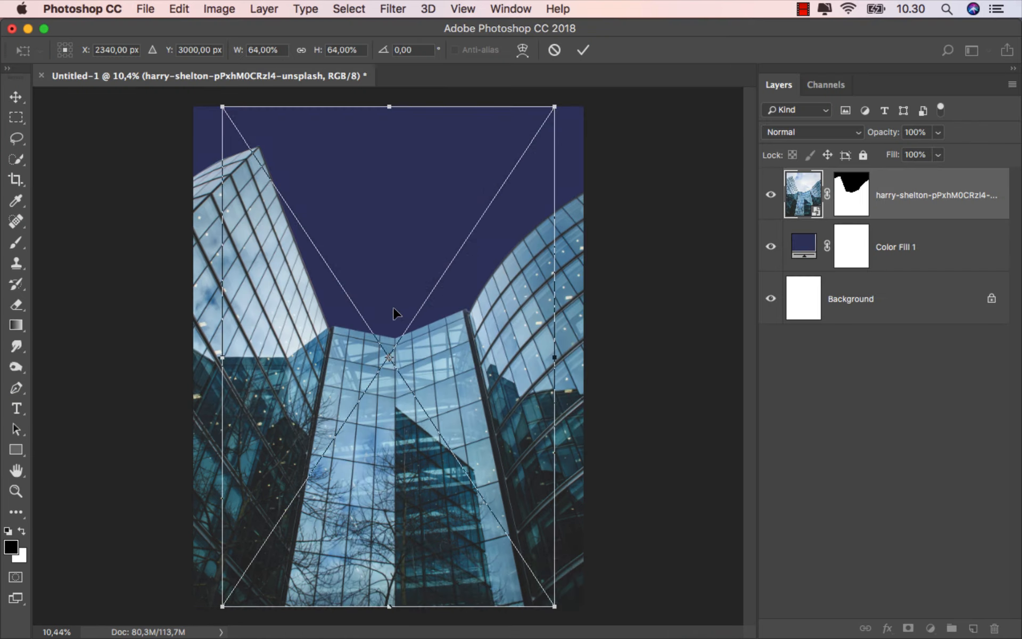
{"action": "key", "text": "super+minus"}
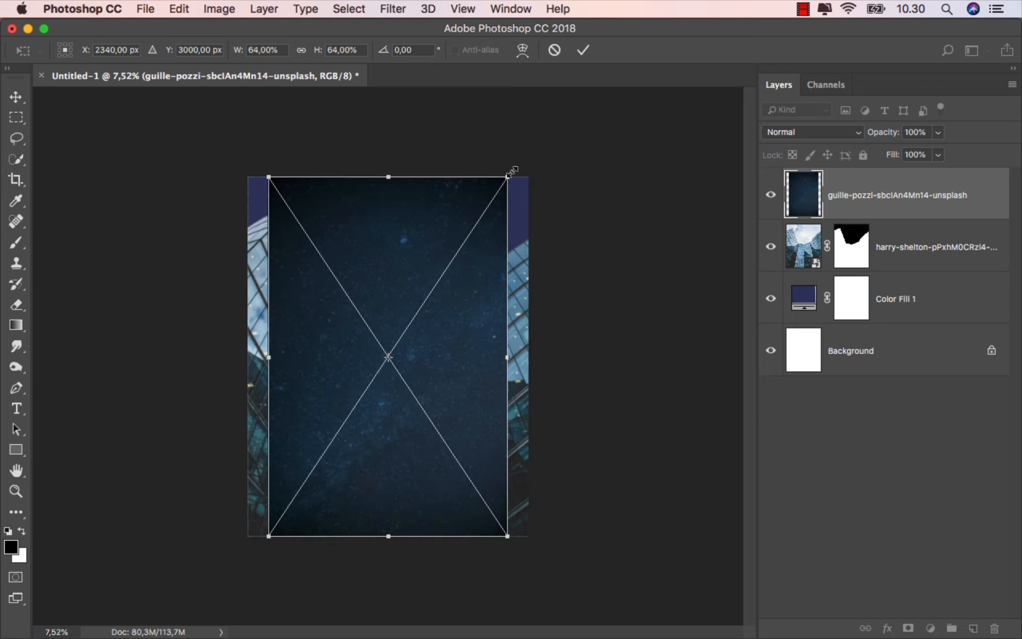
{"action": "left_click_drag", "start_coordinate": [512, 171], "coordinate": [531, 141]}
{"action": "left_click", "coordinate": [583, 50]}
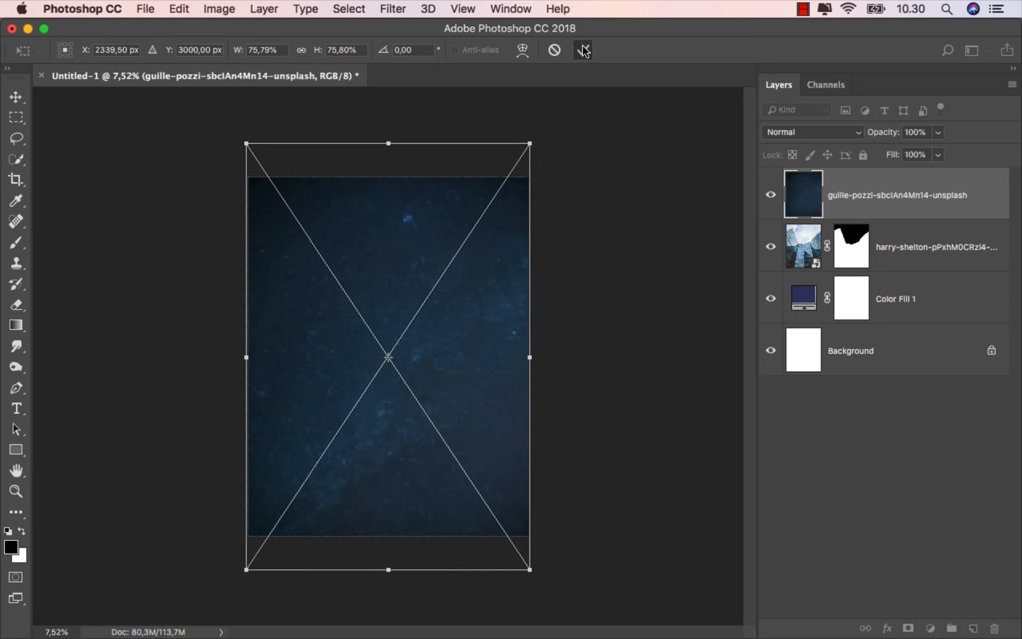
Move the starry sky layer beneath the masked building layer and shift the sky image upward.
{"action": "left_click_drag", "start_coordinate": [869, 198], "coordinate": [869, 259]}
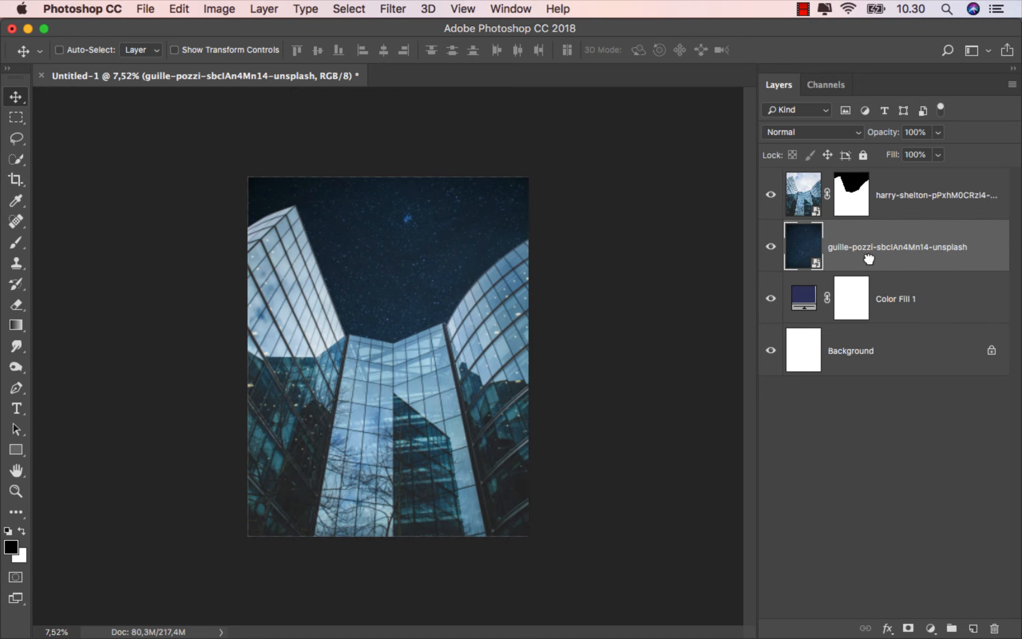
{"action": "left_click_drag", "start_coordinate": [438, 360], "coordinate": [433, 237]}
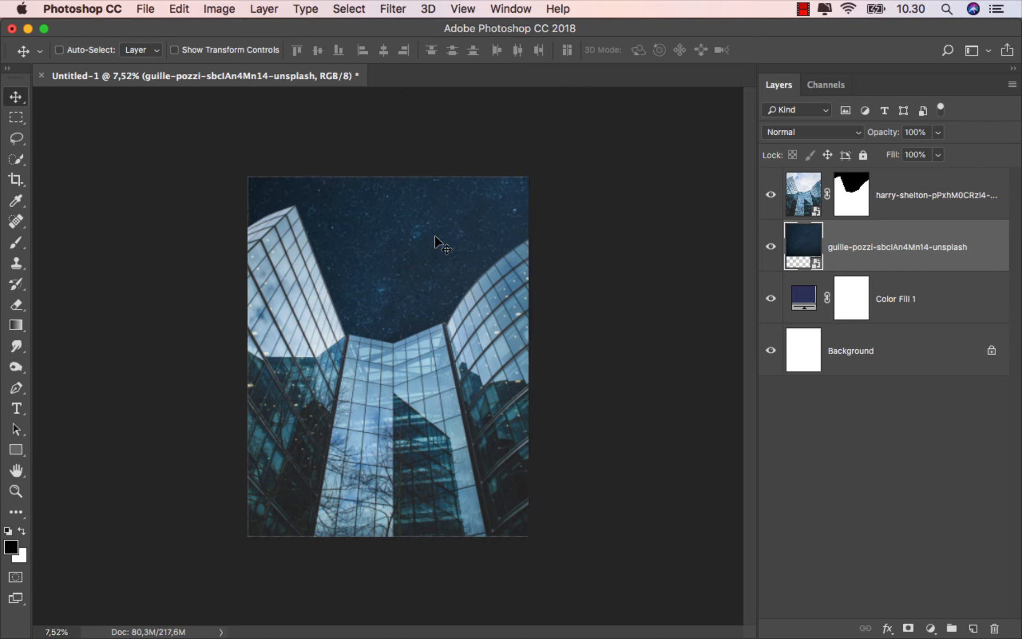
Set the starry sky layer's Fill to 70% and compare the result with the layer hidden and shown.
{"action": "key", "text": "super+plus"}
{"action": "key", "text": "super+plus"}
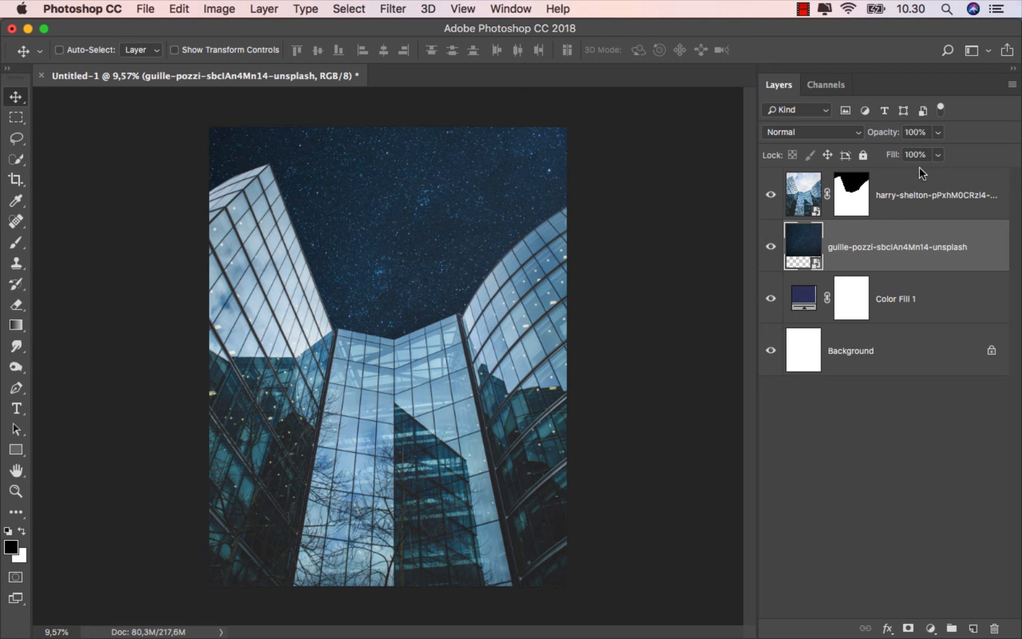
{"action": "left_click", "coordinate": [937, 155]}
{"action": "left_click_drag", "start_coordinate": [922, 175], "coordinate": [917, 175]}
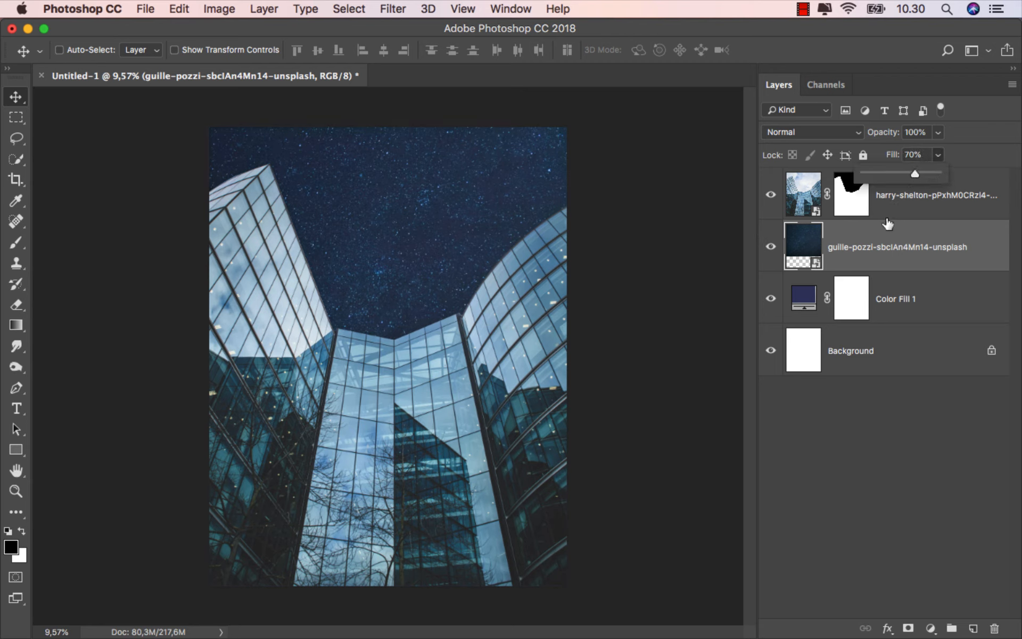
{"action": "left_click", "coordinate": [882, 238]}
{"action": "left_click", "coordinate": [770, 246]}
{"action": "left_click", "coordinate": [770, 247]}
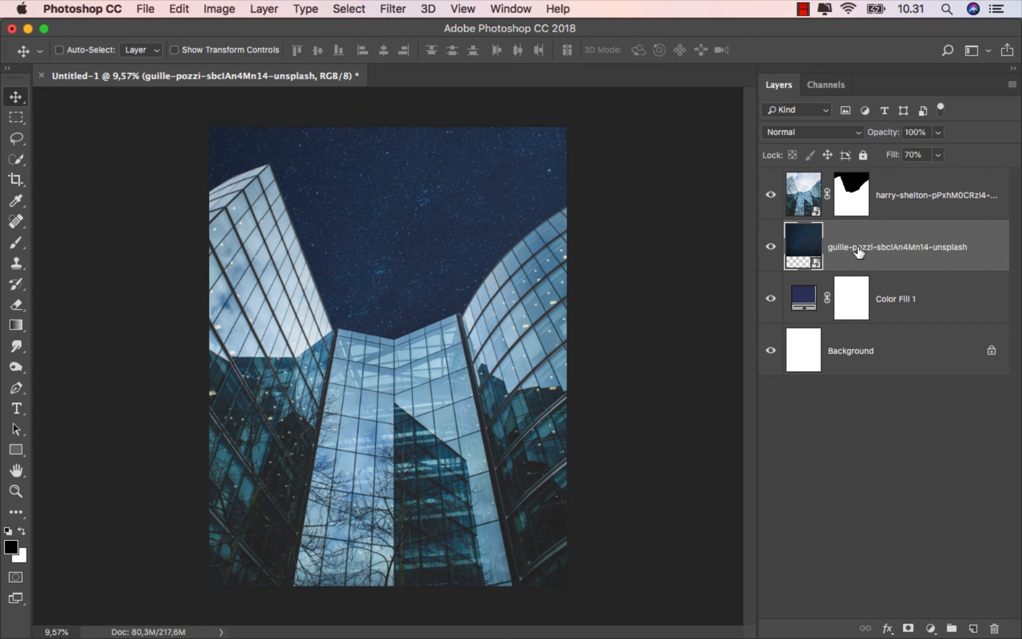
Place the heaven_and_hell wallpaper image above the building layer and set its blend mode to Screen.
{"action": "scroll", "coordinate": [672, 348], "scroll_direction": "up", "scroll_amount": 2}
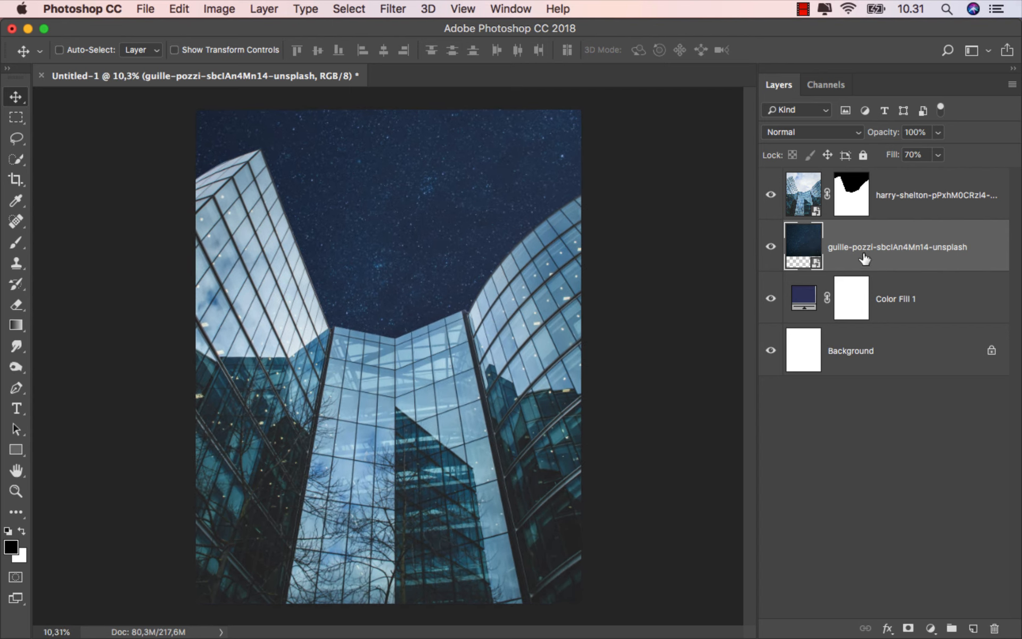
{"action": "left_click", "coordinate": [814, 202]}
{"action": "mouse_move", "coordinate": [457, 637]}
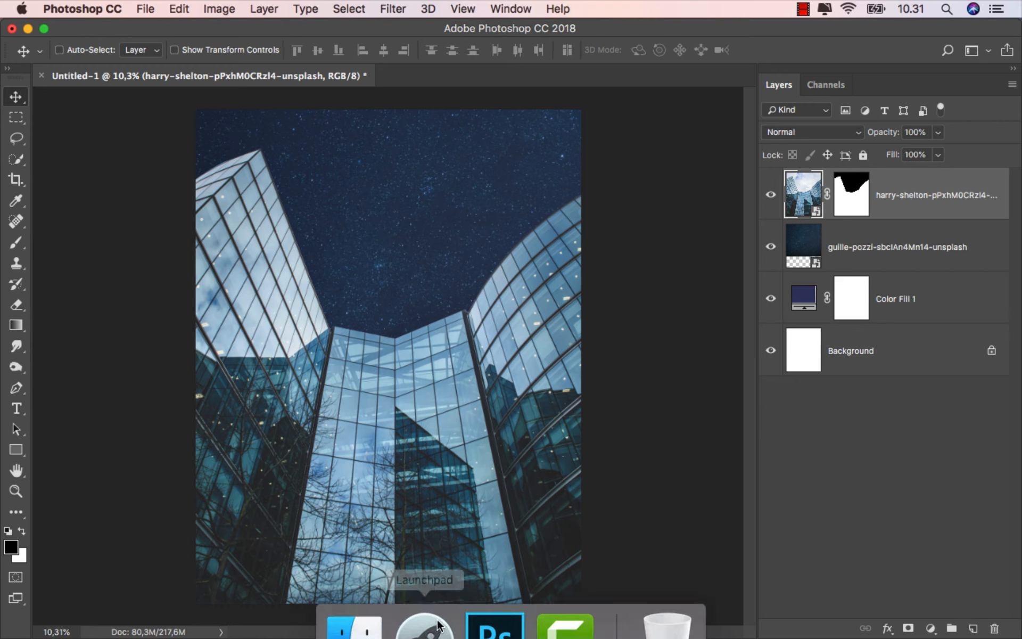
{"action": "left_click", "coordinate": [377, 592]}
{"action": "left_click_drag", "start_coordinate": [538, 138], "coordinate": [367, 292]}
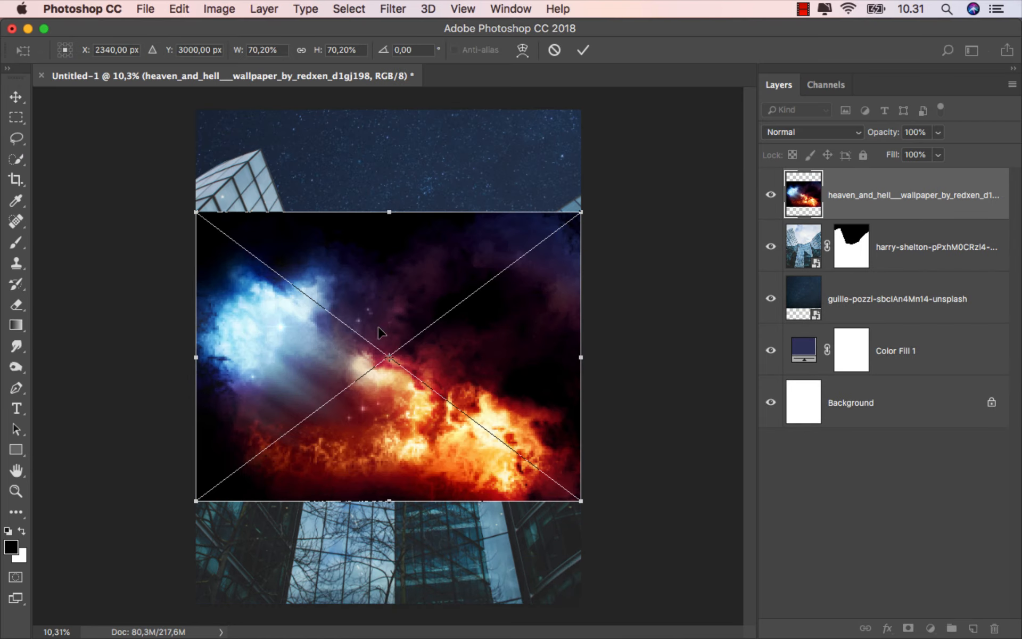
{"action": "scroll", "coordinate": [379, 332], "scroll_direction": "down", "scroll_amount": 2}
{"action": "left_click", "coordinate": [793, 133]}
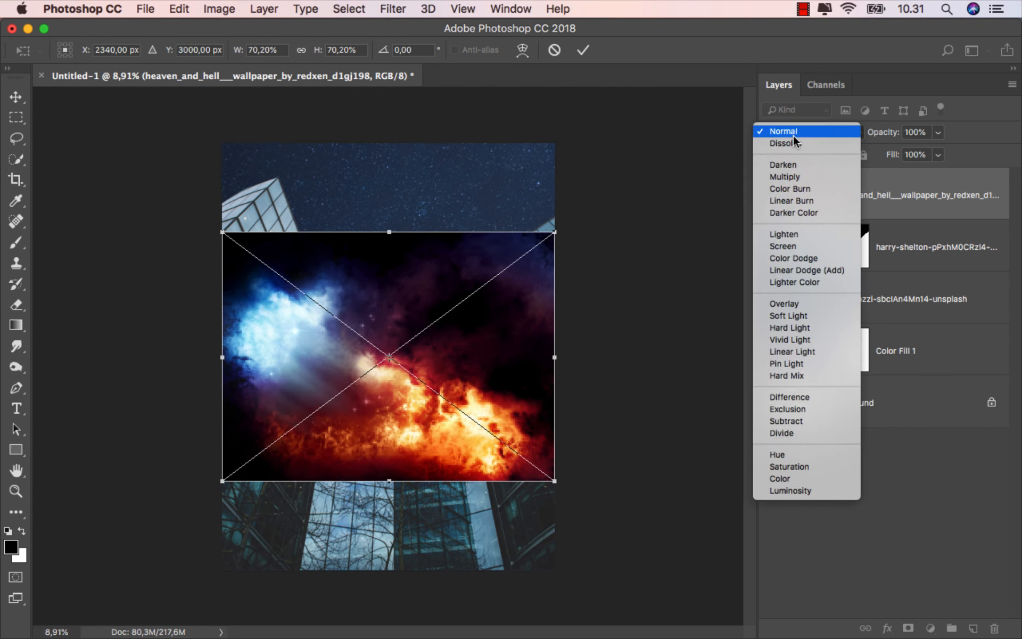
{"action": "left_click", "coordinate": [798, 246]}
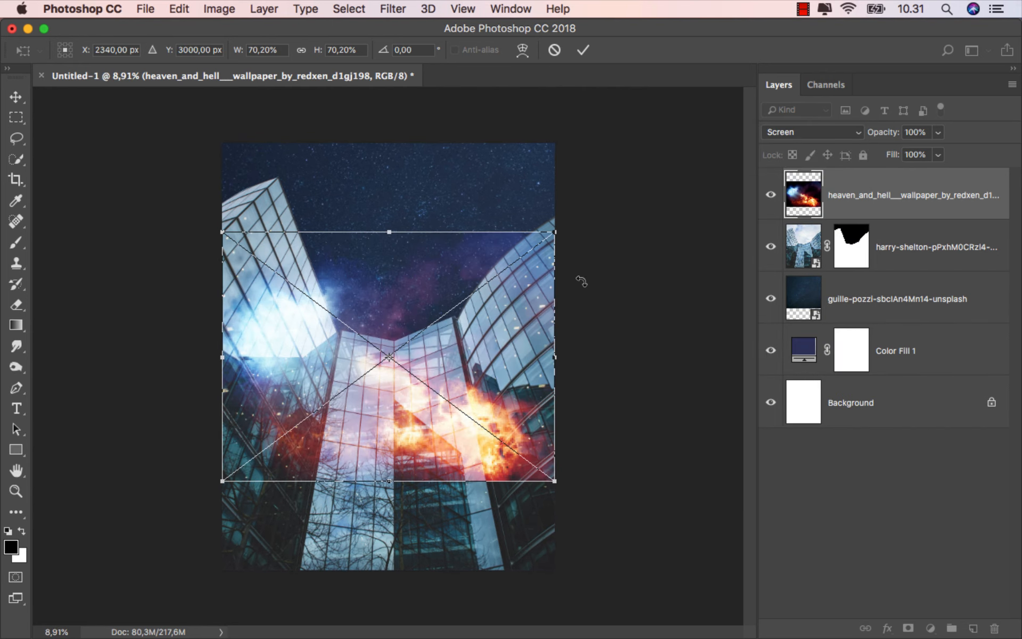
Scale the nebula image to about 120.4% wide and 135.7% high and shift it sideways so its blue glow lies over the buildings.
{"action": "left_click_drag", "start_coordinate": [558, 229], "coordinate": [650, 106]}
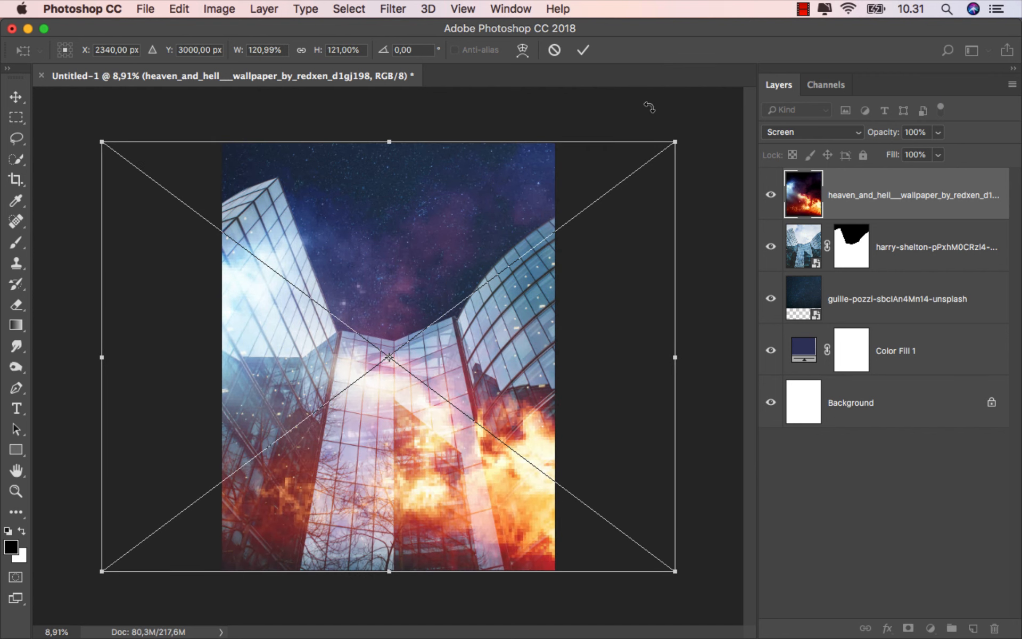
{"action": "scroll", "coordinate": [385, 279], "scroll_direction": "down", "scroll_amount": 2}
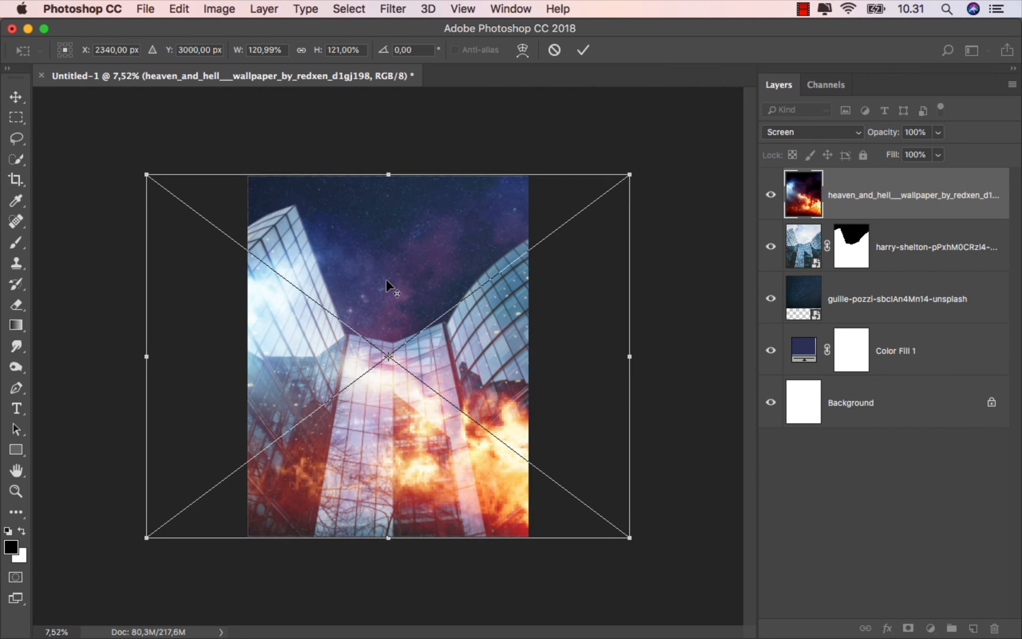
{"action": "left_click_drag", "start_coordinate": [372, 292], "coordinate": [469, 301]}
{"action": "scroll", "coordinate": [434, 318], "scroll_direction": "down", "scroll_amount": 2}
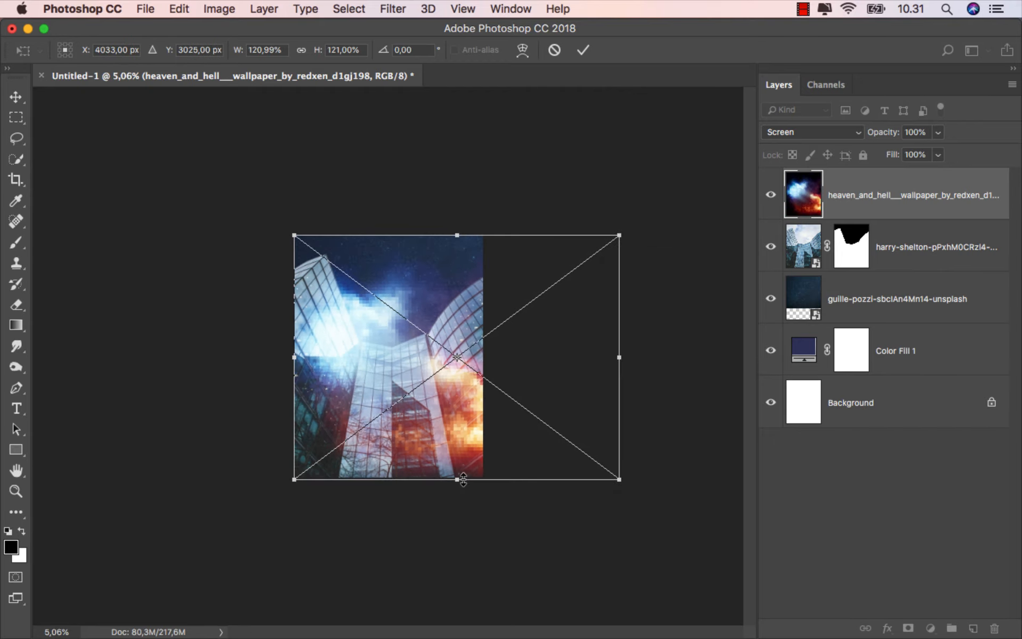
{"action": "left_click_drag", "start_coordinate": [463, 480], "coordinate": [459, 509]}
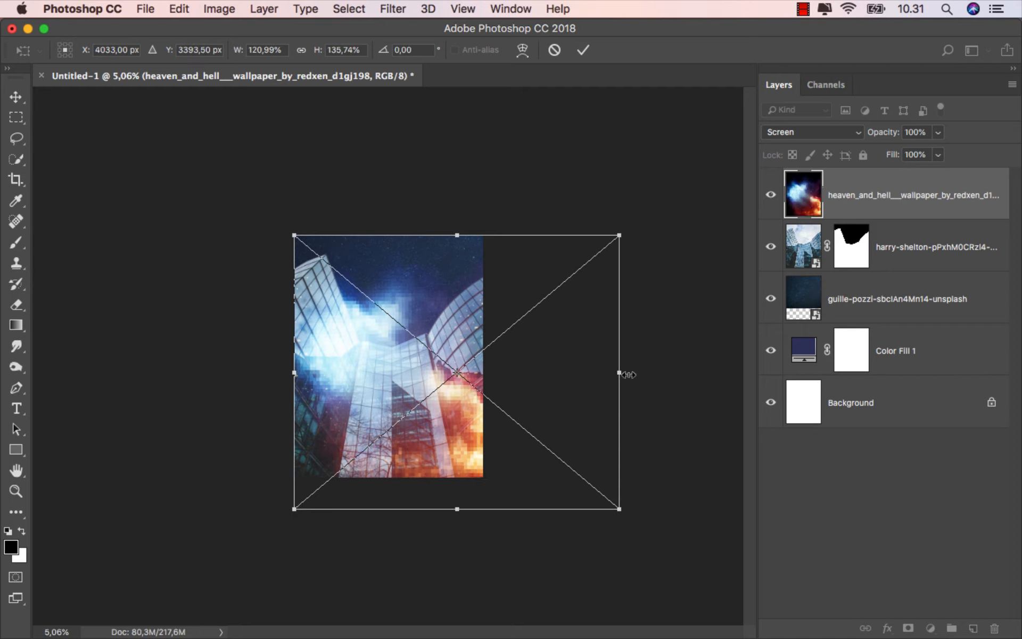
{"action": "left_click_drag", "start_coordinate": [628, 374], "coordinate": [620, 379]}
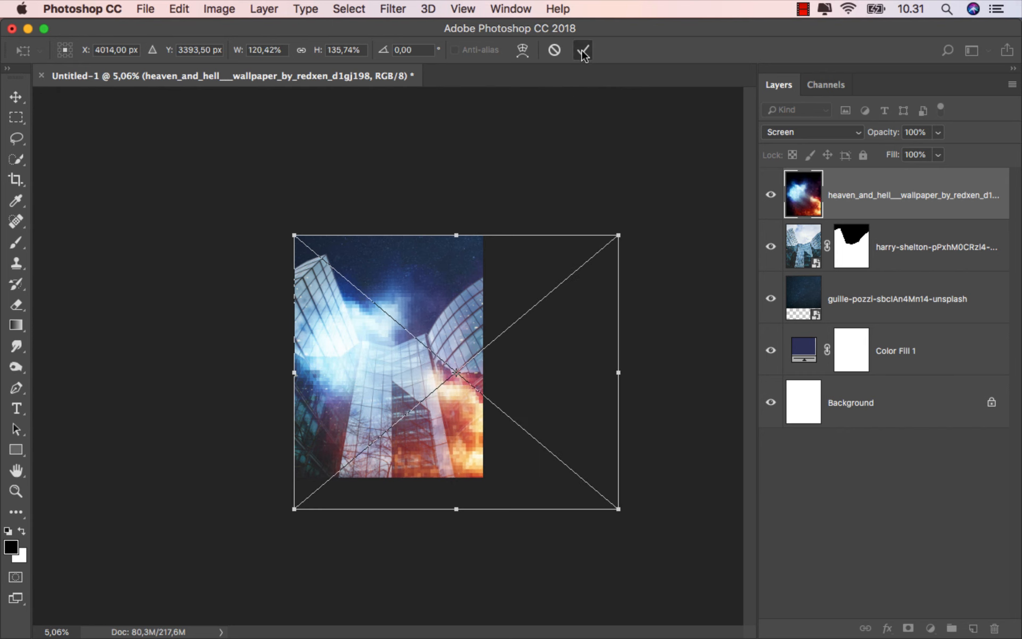
{"action": "key", "text": "super+0"}
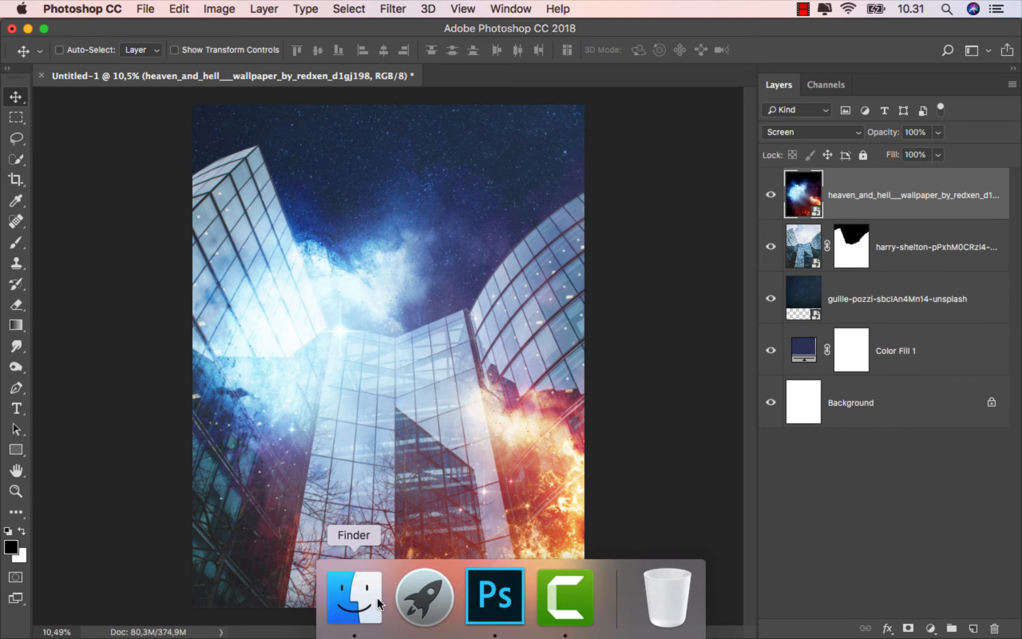
Place the Spider-Man cutout image from the folder into the composite above the nebula layer.
{"action": "left_click", "coordinate": [357, 591]}
{"action": "left_click", "coordinate": [215, 125]}
{"action": "left_click_drag", "start_coordinate": [216, 125], "coordinate": [372, 346]}
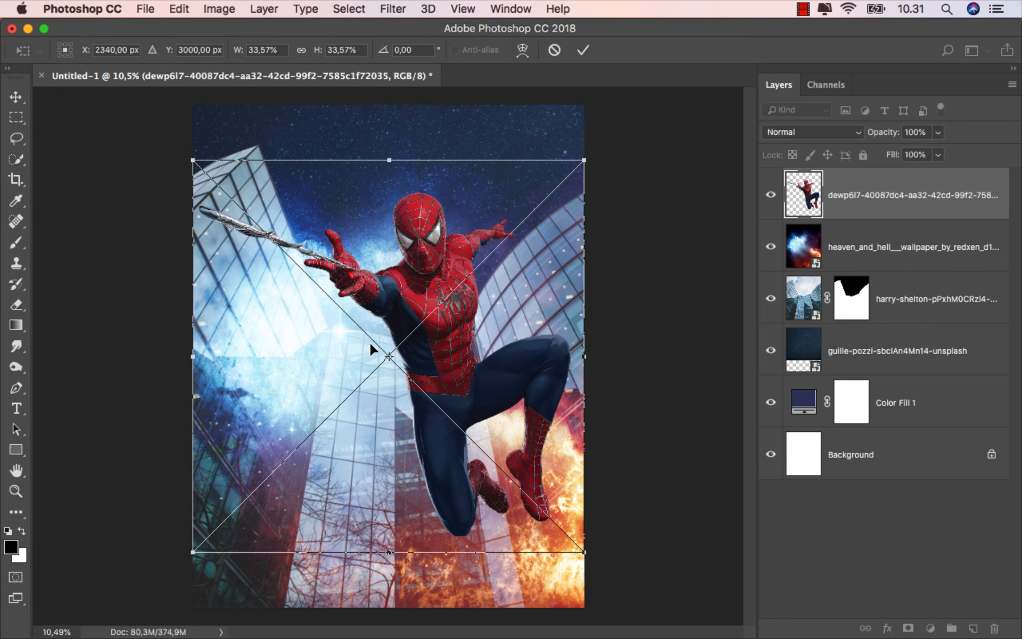
Scale the Spider-Man image to about 28.8%, nudge it upward so the web starts at the canvas edge, and apply the transform.
{"action": "left_click_drag", "start_coordinate": [584, 160], "coordinate": [500, 202]}
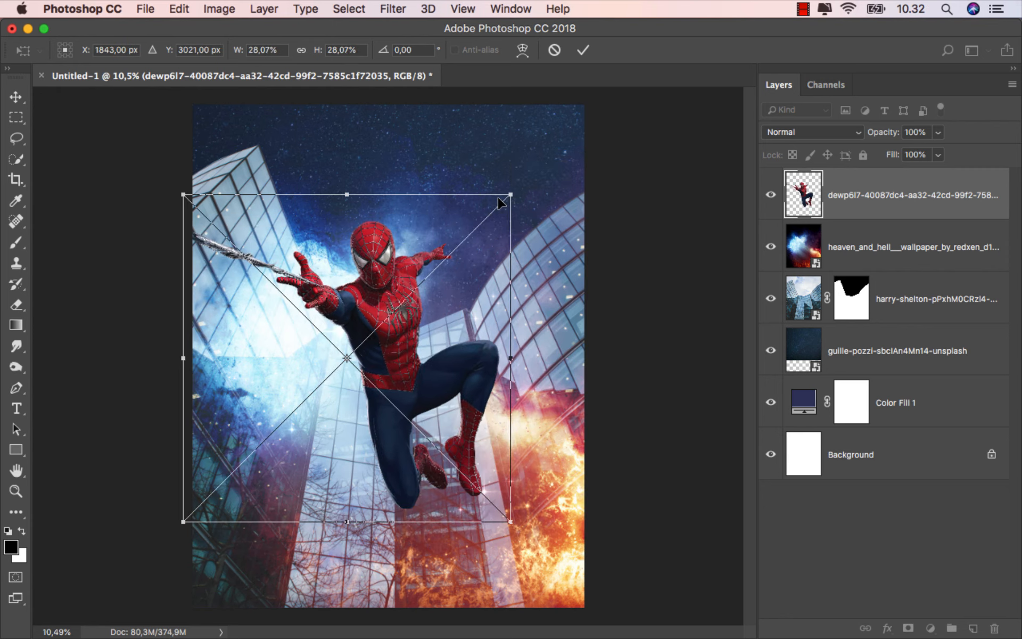
{"action": "left_click_drag", "start_coordinate": [512, 524], "coordinate": [519, 529]}
{"action": "key", "text": "Up"}
{"action": "key", "text": "Up"}
{"action": "key", "text": "Up"}
{"action": "key", "text": "Up"}
{"action": "key", "text": "Up"}
{"action": "key", "text": "Up"}
{"action": "key", "text": "Up"}
{"action": "key", "text": "Up"}
{"action": "key", "text": "Up"}
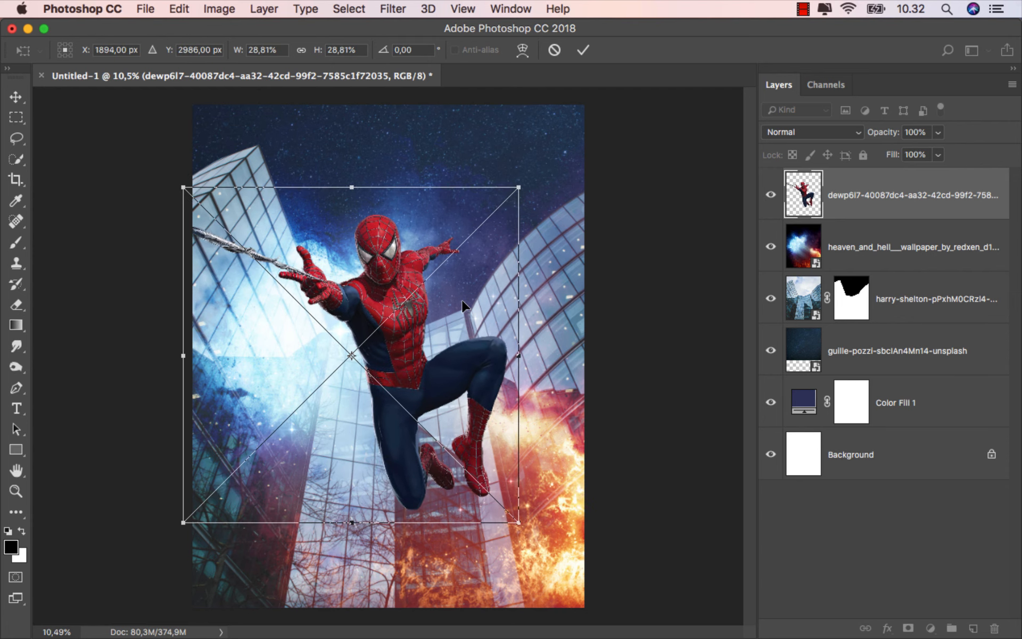
{"action": "left_click", "coordinate": [583, 50]}
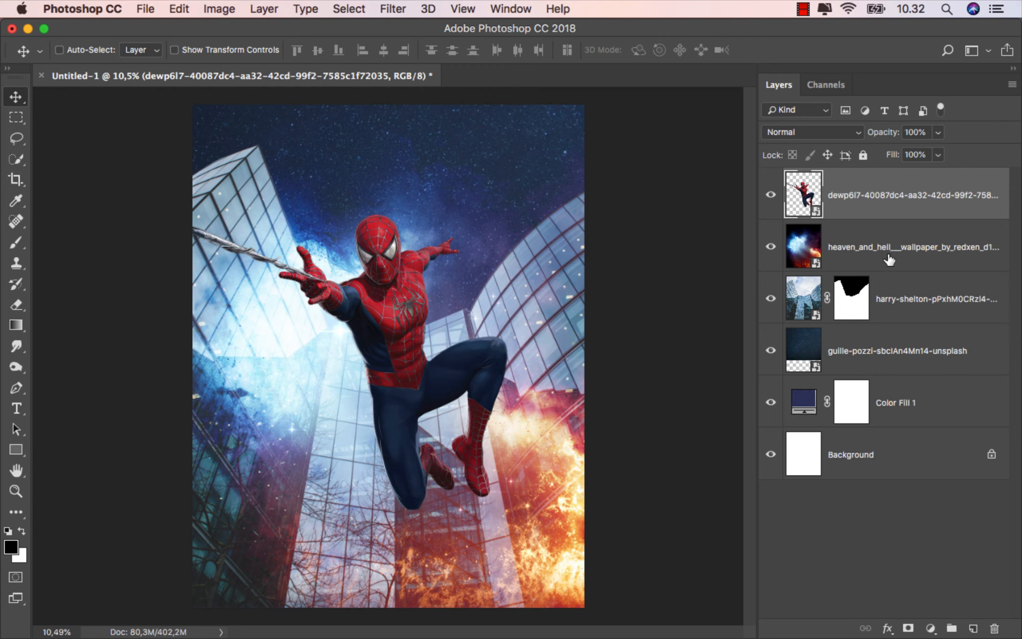
Add a Levels adjustment clipped to the building layer and lower its output white level to darken the buildings.
{"action": "left_click", "coordinate": [911, 290]}
{"action": "left_click", "coordinate": [930, 628]}
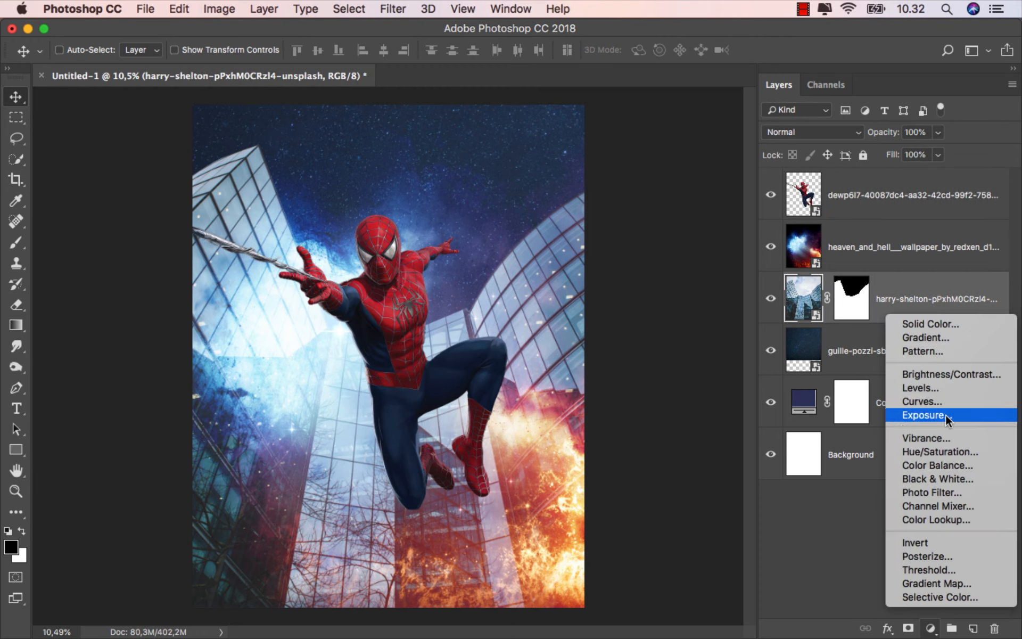
{"action": "left_click", "coordinate": [950, 388]}
{"action": "left_click", "coordinate": [648, 503]}
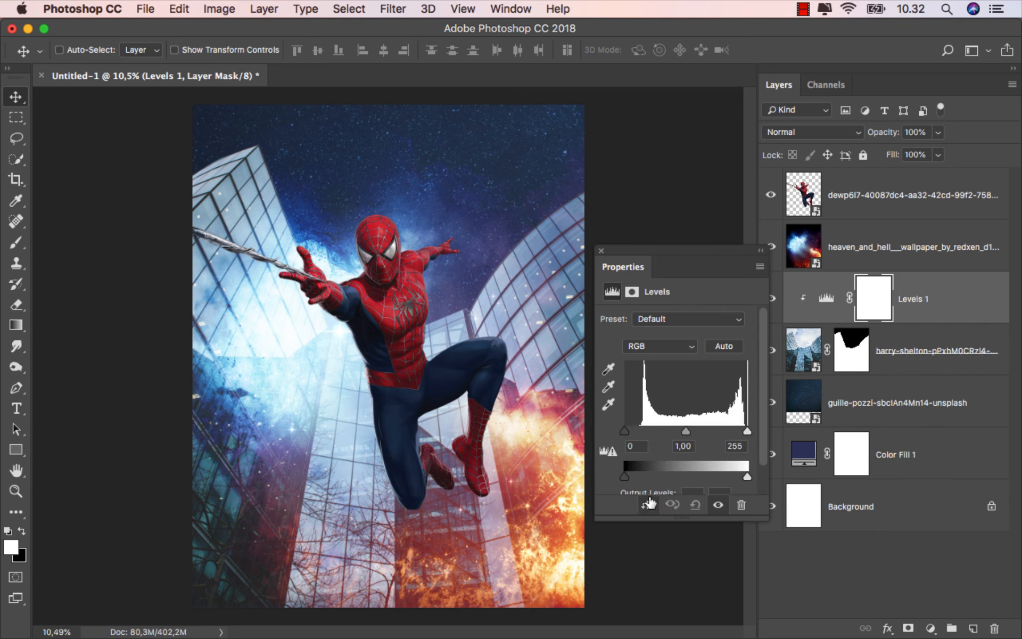
{"action": "left_click_drag", "start_coordinate": [748, 475], "coordinate": [713, 452]}
{"action": "scroll", "coordinate": [725, 475], "scroll_direction": "down", "scroll_amount": 3}
{"action": "left_click", "coordinate": [601, 250]}
Apply a Radial Blur to the building layer with amount 5, Zoom method, Good quality and the blur center in the upper middle.
{"action": "left_click", "coordinate": [803, 350]}
{"action": "left_click", "coordinate": [393, 8]}
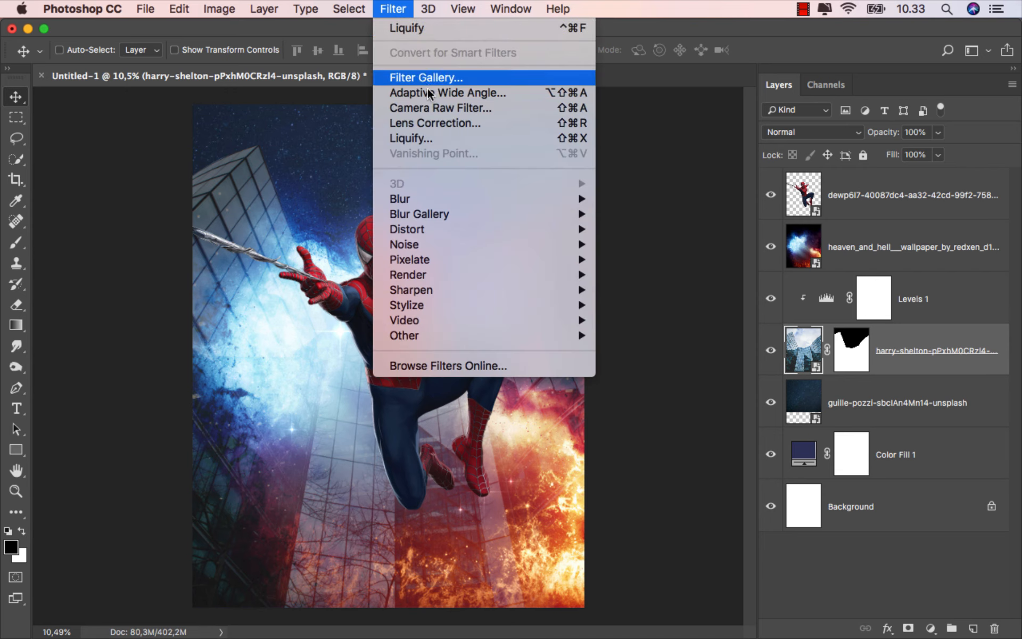
{"action": "mouse_move", "coordinate": [468, 203]}
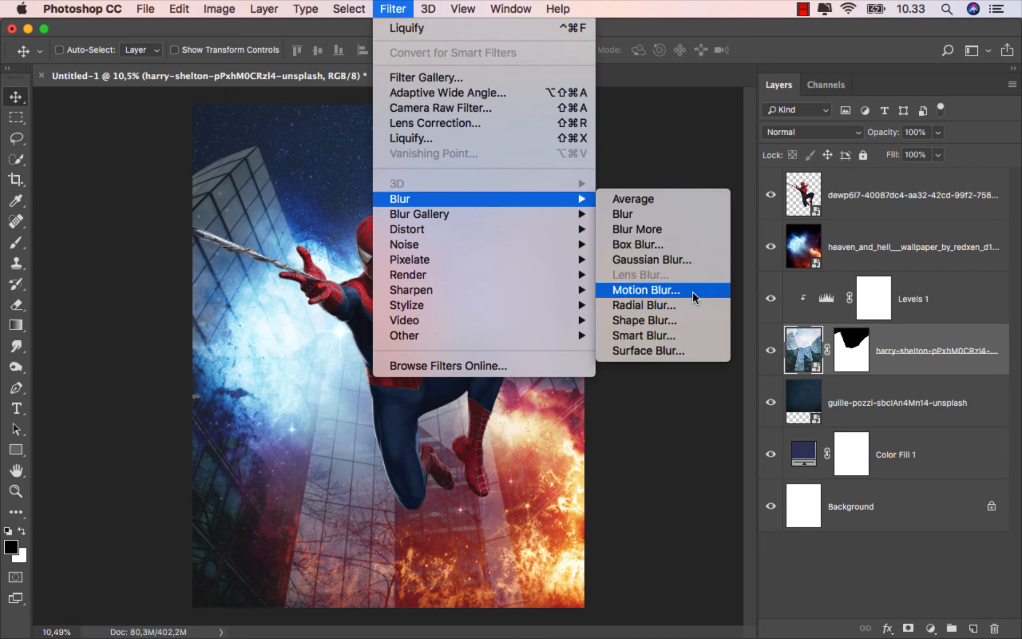
{"action": "left_click", "coordinate": [692, 305]}
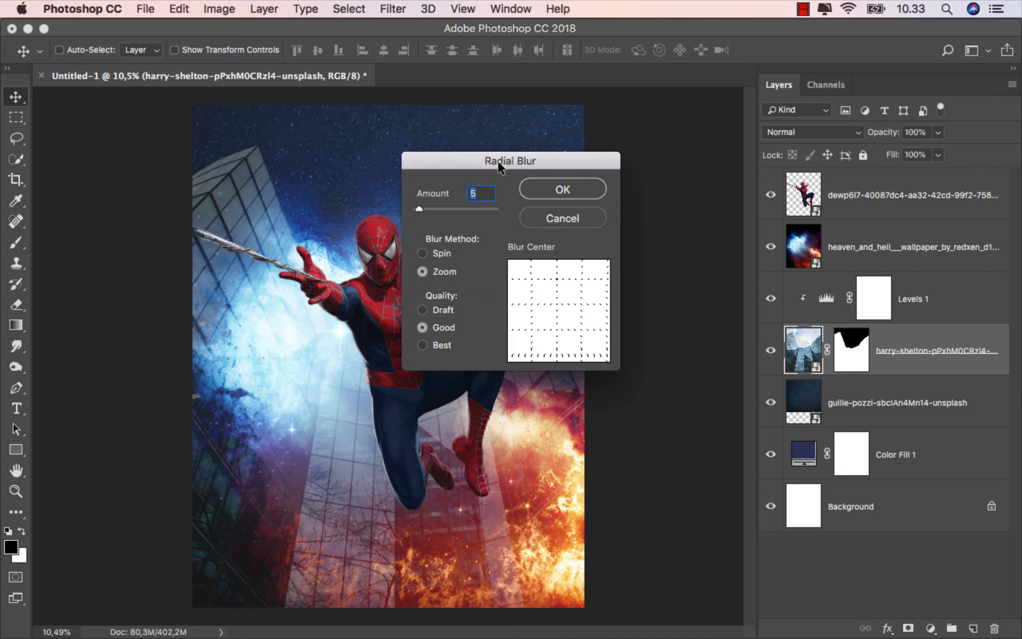
{"action": "left_click_drag", "start_coordinate": [497, 161], "coordinate": [695, 189]}
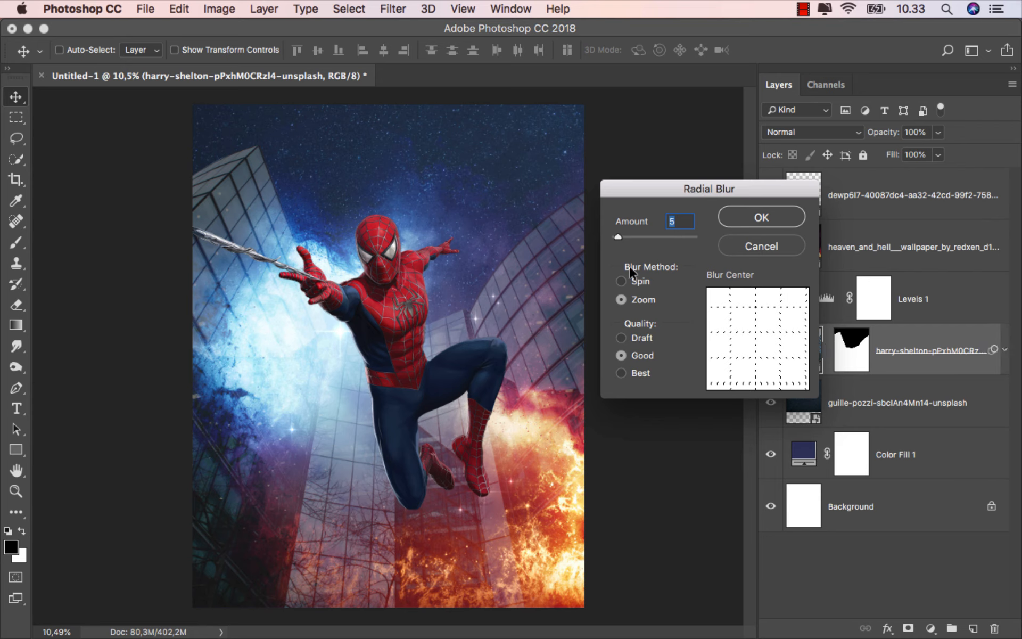
{"action": "left_click", "coordinate": [680, 222]}
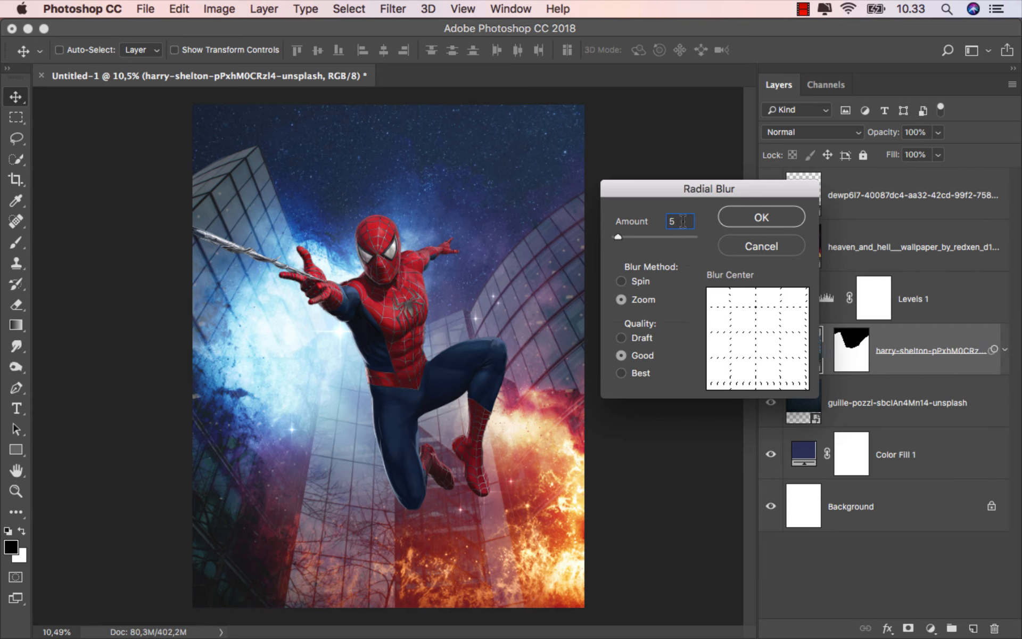
{"action": "left_click", "coordinate": [755, 306]}
{"action": "left_click", "coordinate": [760, 221]}
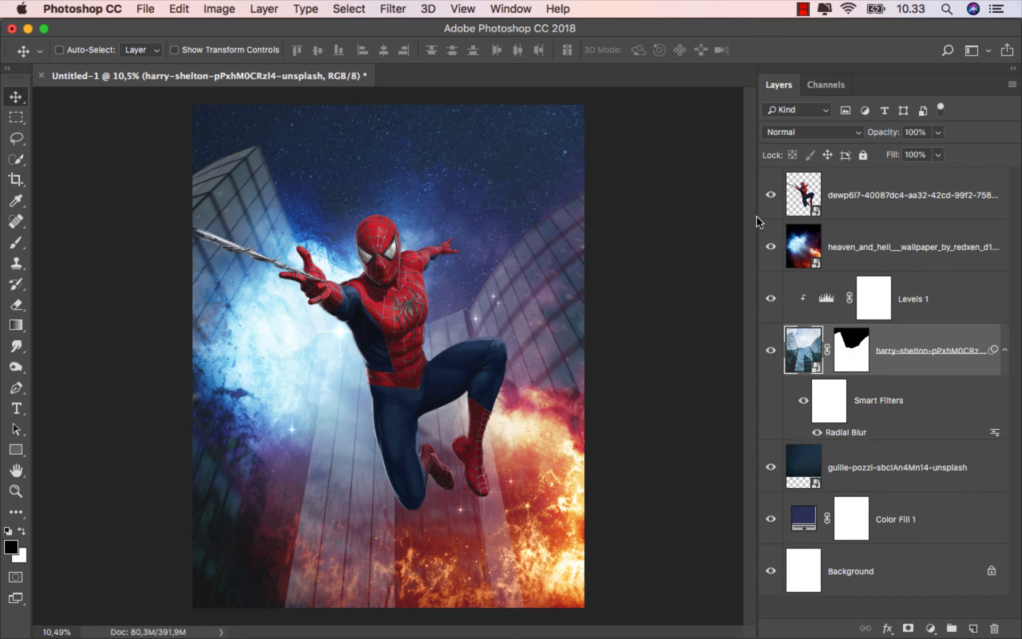
Apply a Motion Blur to the starry sky layer with an angle of 72° and a distance of 22 pixels.
{"action": "left_click", "coordinate": [879, 469]}
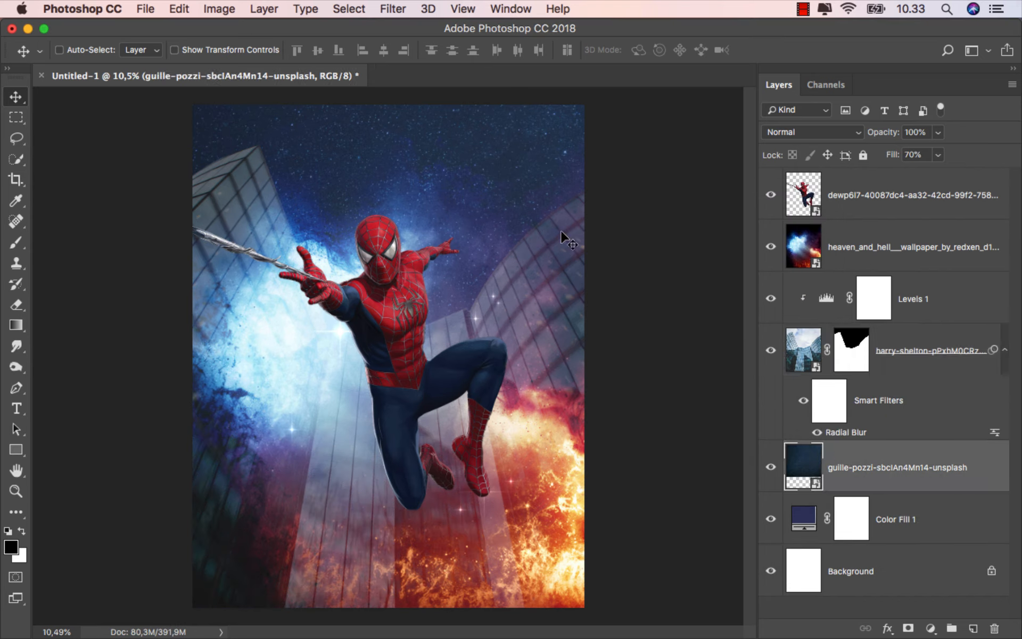
{"action": "left_click", "coordinate": [387, 10]}
{"action": "mouse_move", "coordinate": [466, 199]}
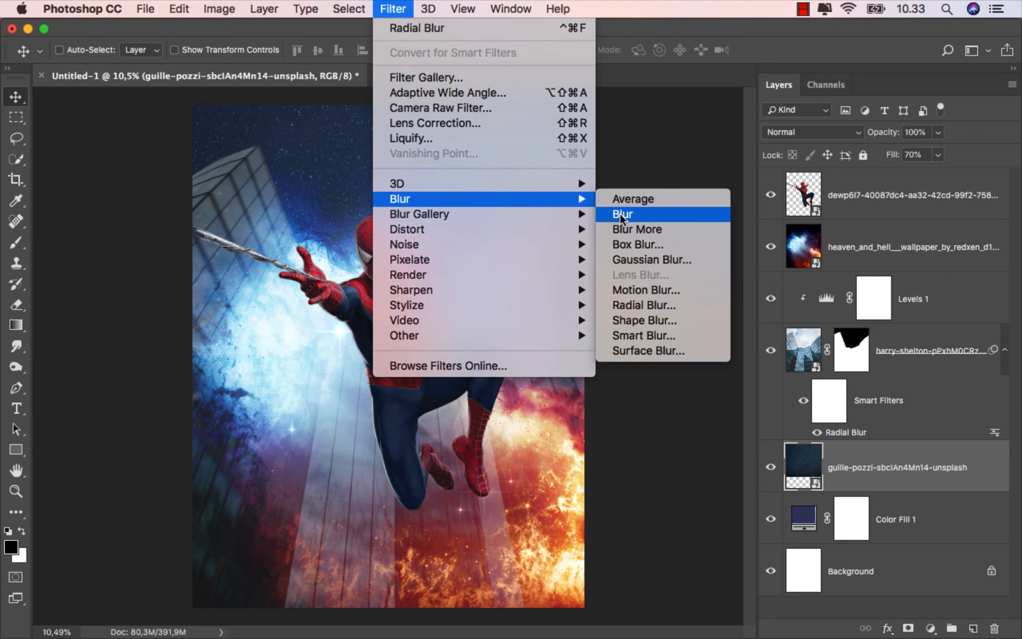
{"action": "left_click", "coordinate": [672, 290]}
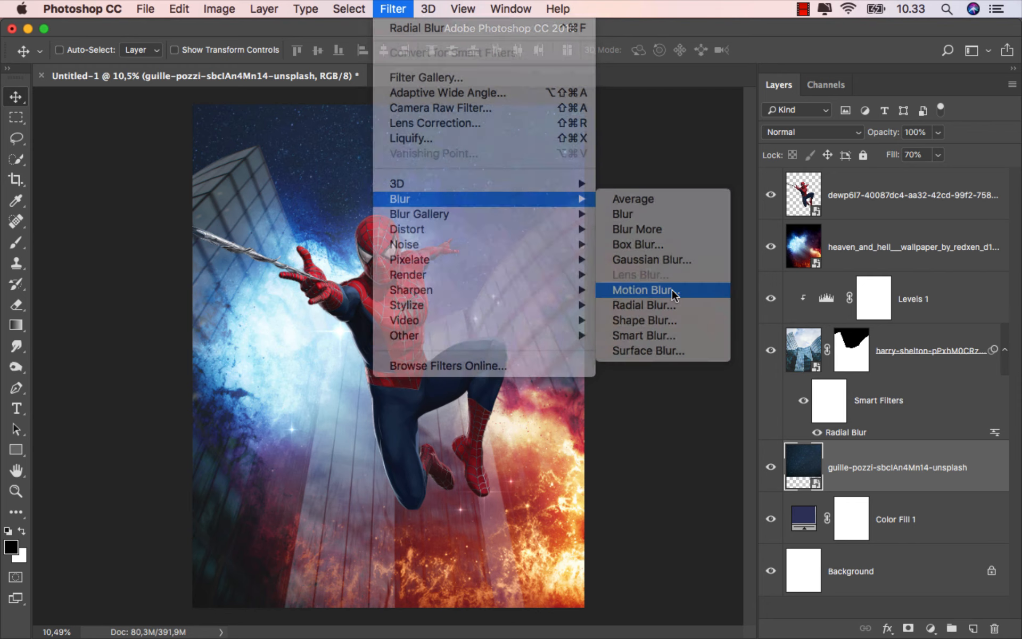
{"action": "left_click_drag", "start_coordinate": [642, 193], "coordinate": [679, 188]}
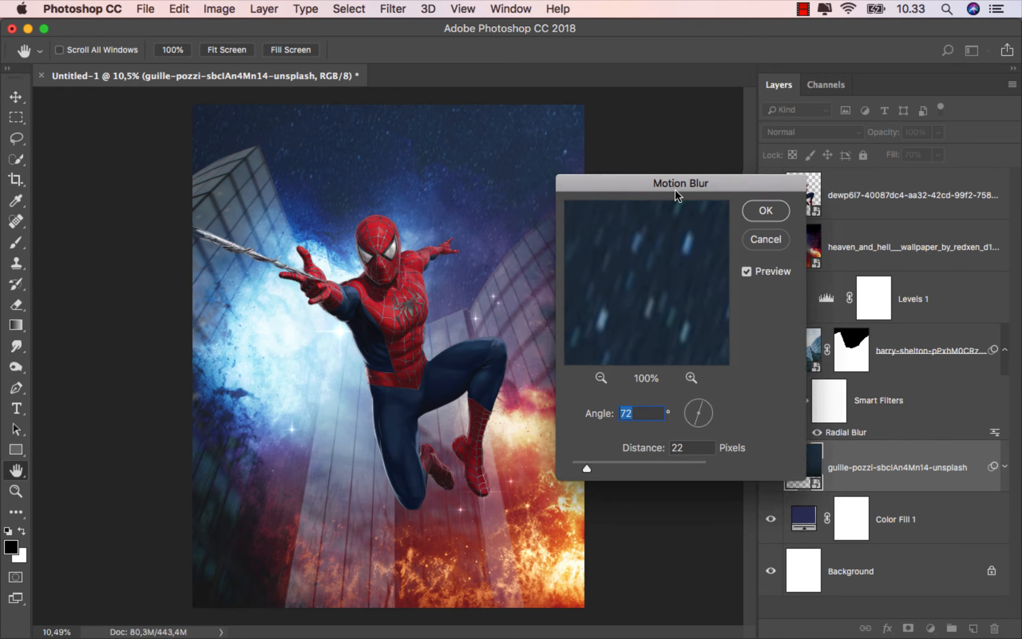
{"action": "left_click", "coordinate": [748, 272]}
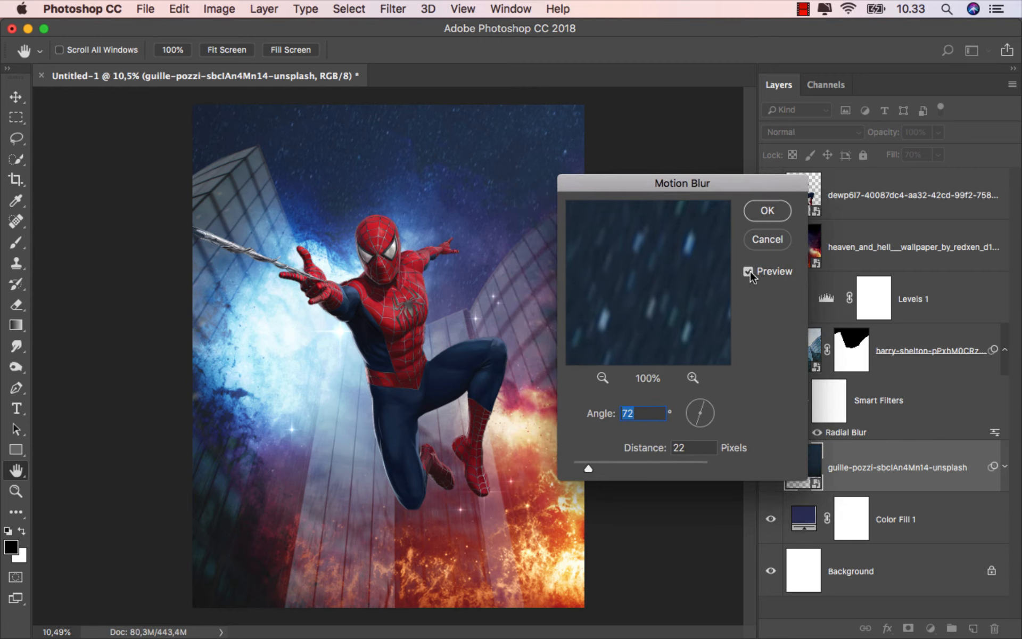
{"action": "left_click", "coordinate": [772, 210]}
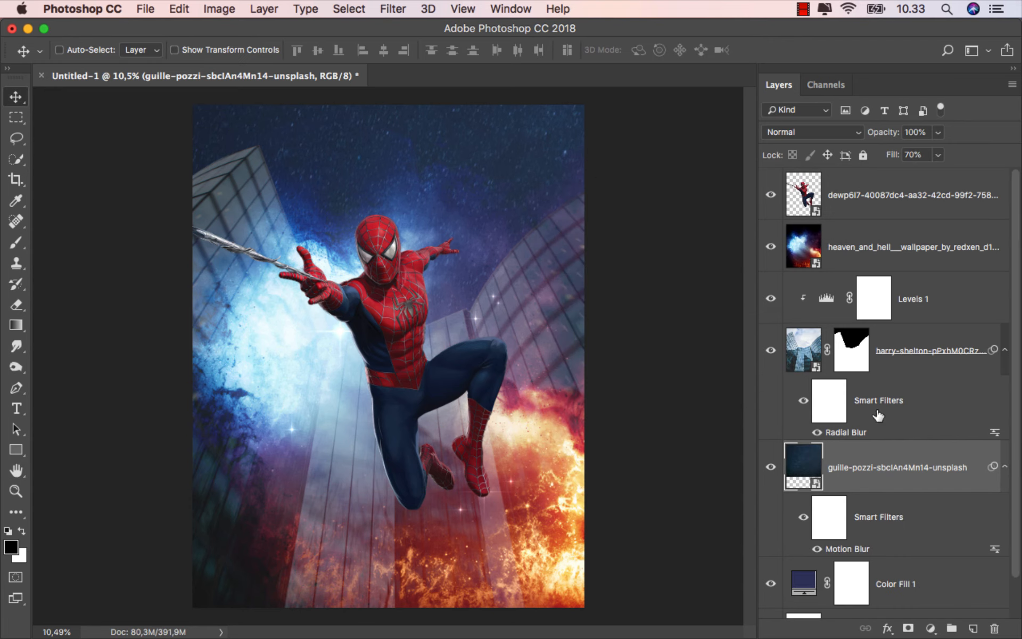
Add a Selective Color adjustment clipped to the nebula layer.
{"action": "left_click", "coordinate": [867, 251]}
{"action": "left_click", "coordinate": [931, 628]}
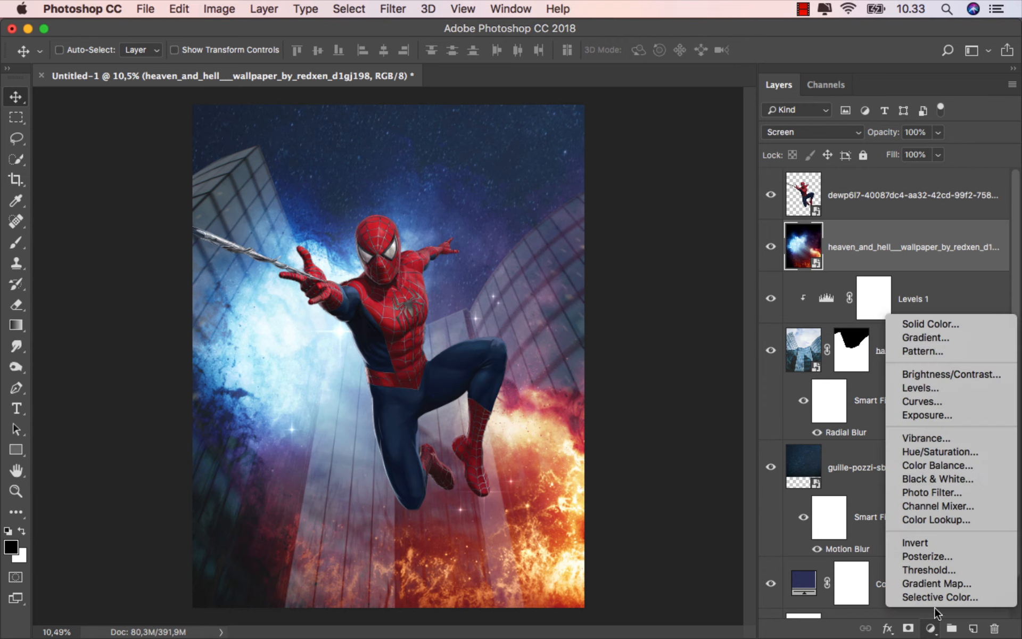
{"action": "left_click", "coordinate": [938, 597]}
{"action": "left_click", "coordinate": [648, 504]}
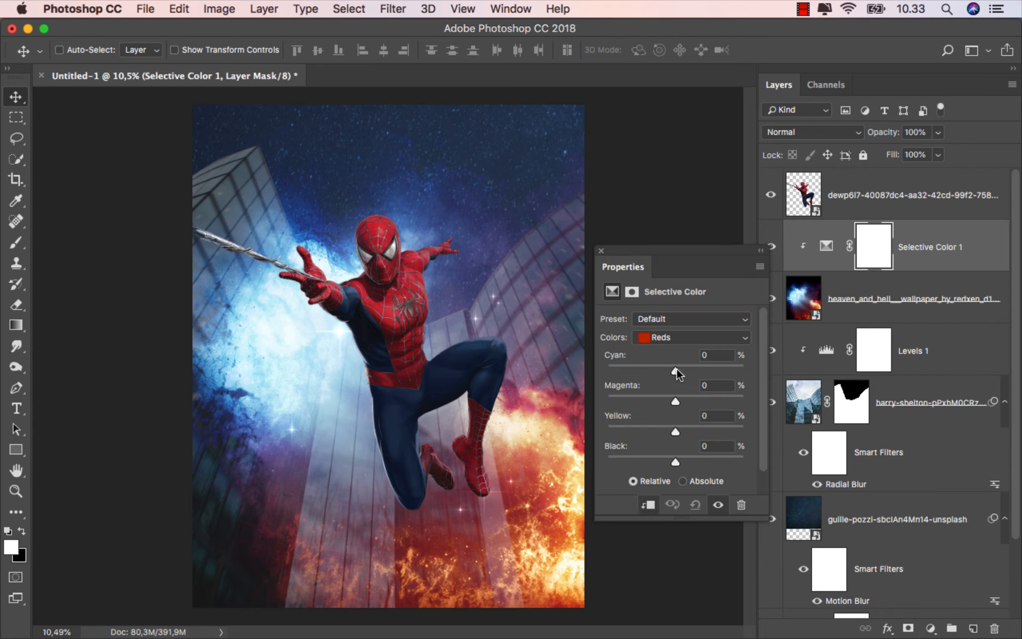
Set the Selective Color Reds to Cyan -84, Magenta -36, Yellow +100 and Black +22, and compare with the adjustment hidden.
{"action": "left_click_drag", "start_coordinate": [676, 368], "coordinate": [618, 370]}
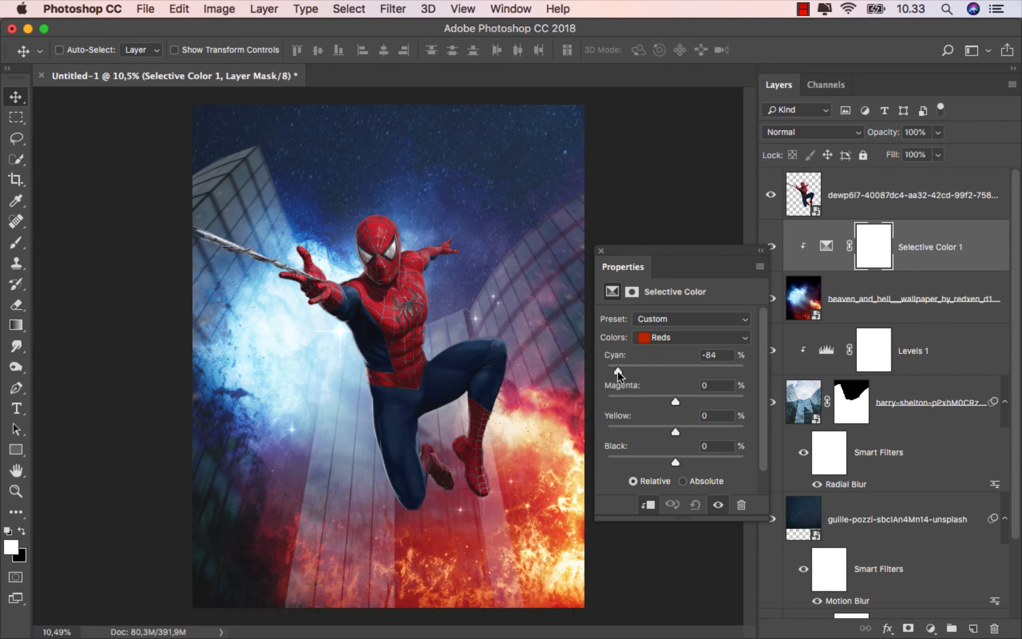
{"action": "left_click_drag", "start_coordinate": [676, 398], "coordinate": [648, 401]}
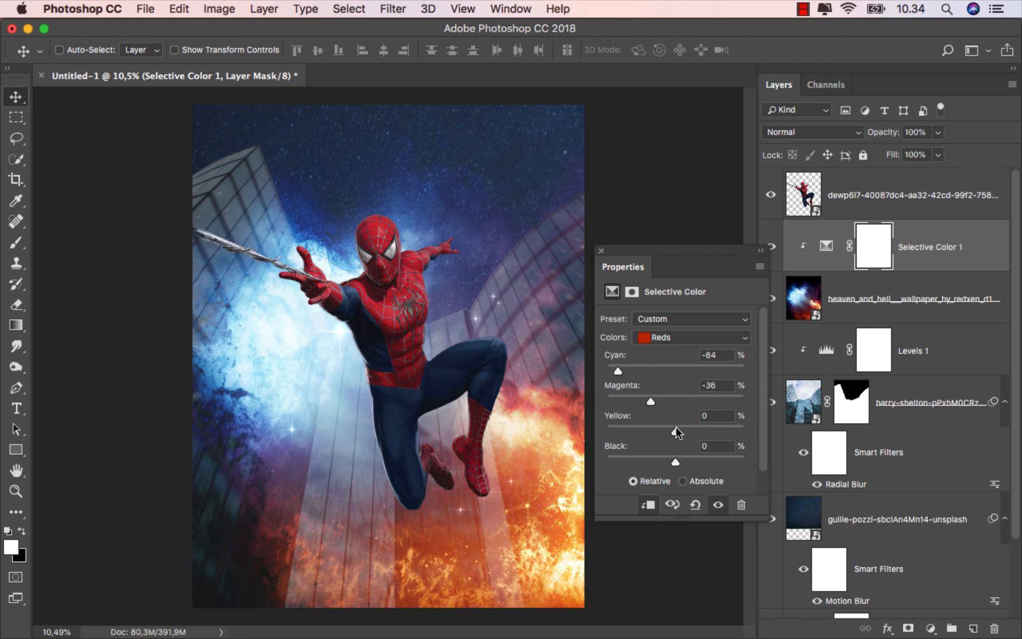
{"action": "left_click_drag", "start_coordinate": [675, 427], "coordinate": [793, 429]}
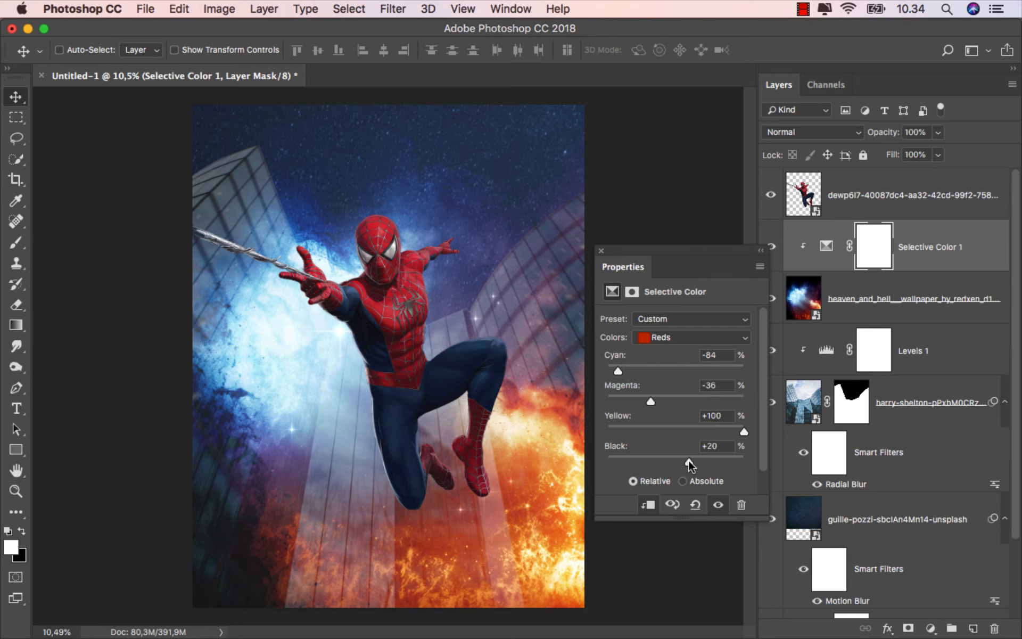
{"action": "left_click_drag", "start_coordinate": [688, 461], "coordinate": [691, 461]}
{"action": "left_click_drag", "start_coordinate": [743, 248], "coordinate": [732, 250]}
{"action": "left_click", "coordinate": [769, 247]}
{"action": "left_click", "coordinate": [770, 246]}
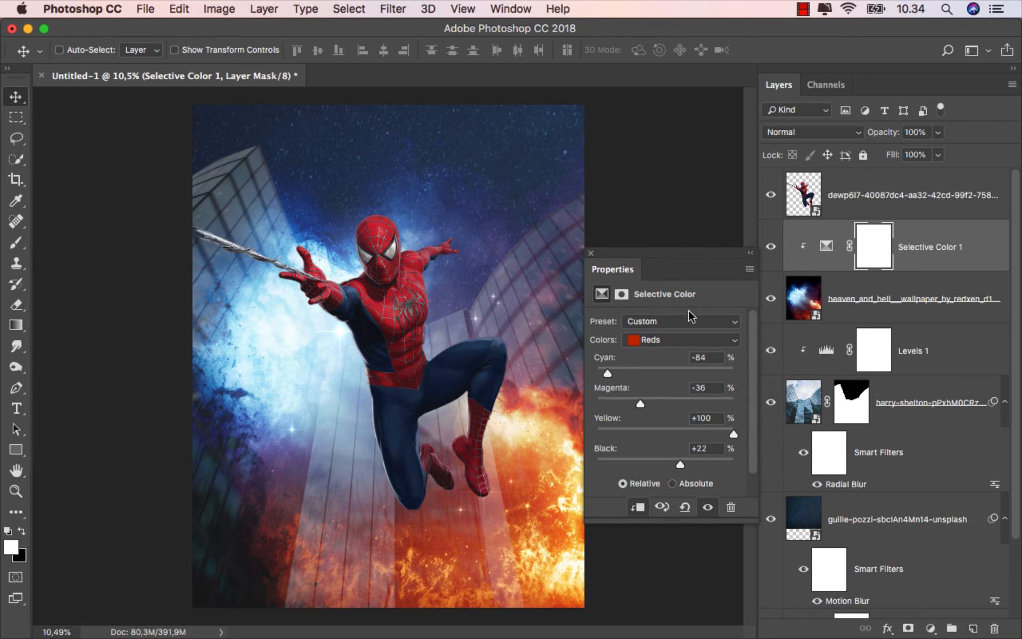
Set Yellow to -100 for the Blues in the Selective Color adjustment and close its properties.
{"action": "left_click", "coordinate": [663, 339]}
{"action": "left_click", "coordinate": [656, 386]}
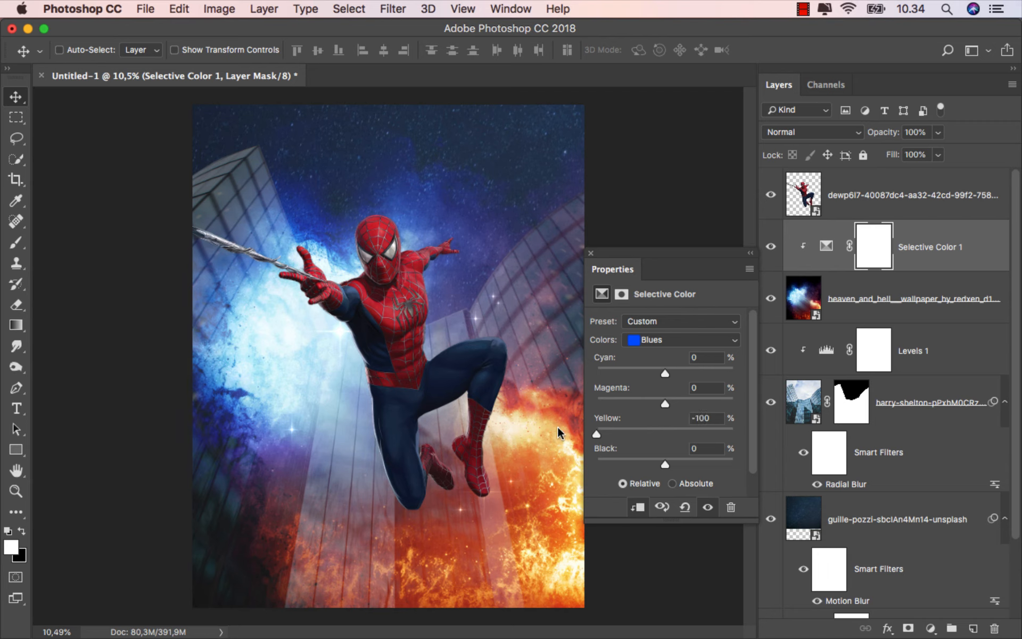
{"action": "left_click", "coordinate": [590, 253]}
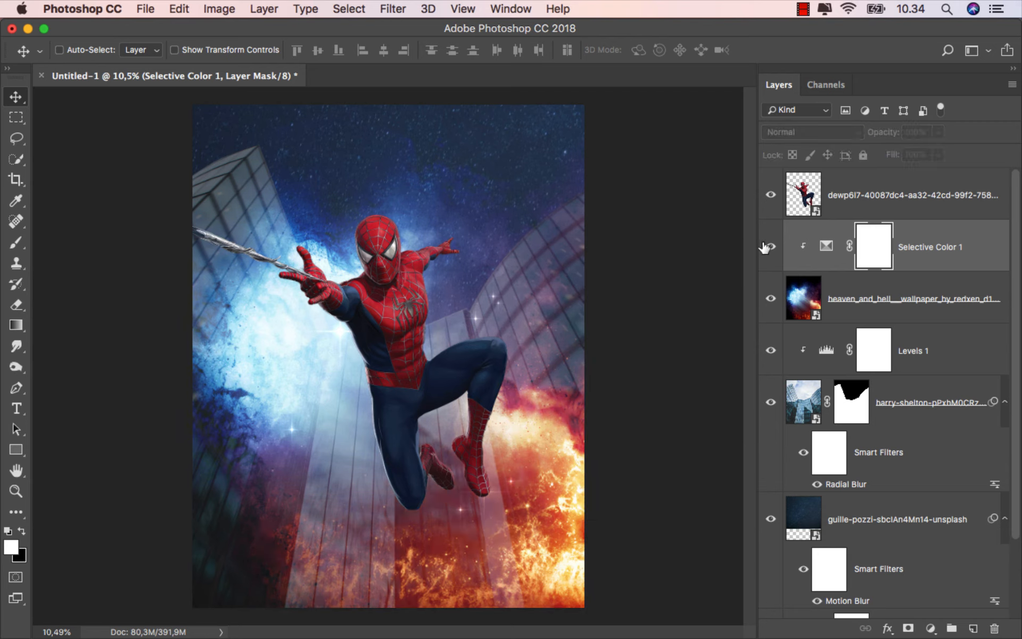
Group the Selective Color adjustment with the nebula layer and hide the group to compare the composite without it.
{"action": "left_click", "coordinate": [926, 258]}
{"action": "left_click", "coordinate": [890, 300], "text": "shift"}
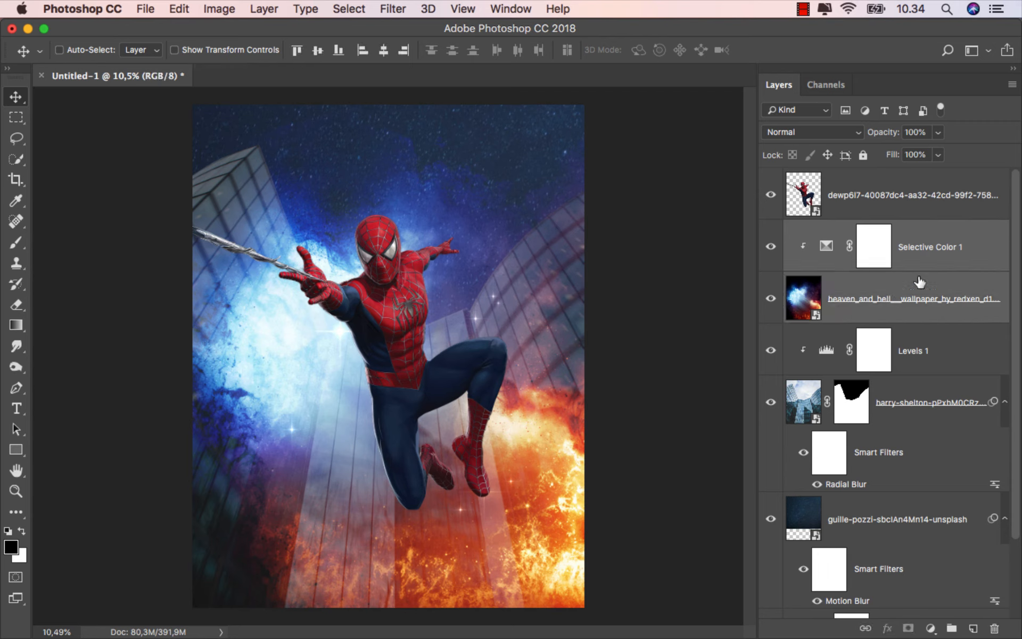
{"action": "left_click", "coordinate": [952, 628]}
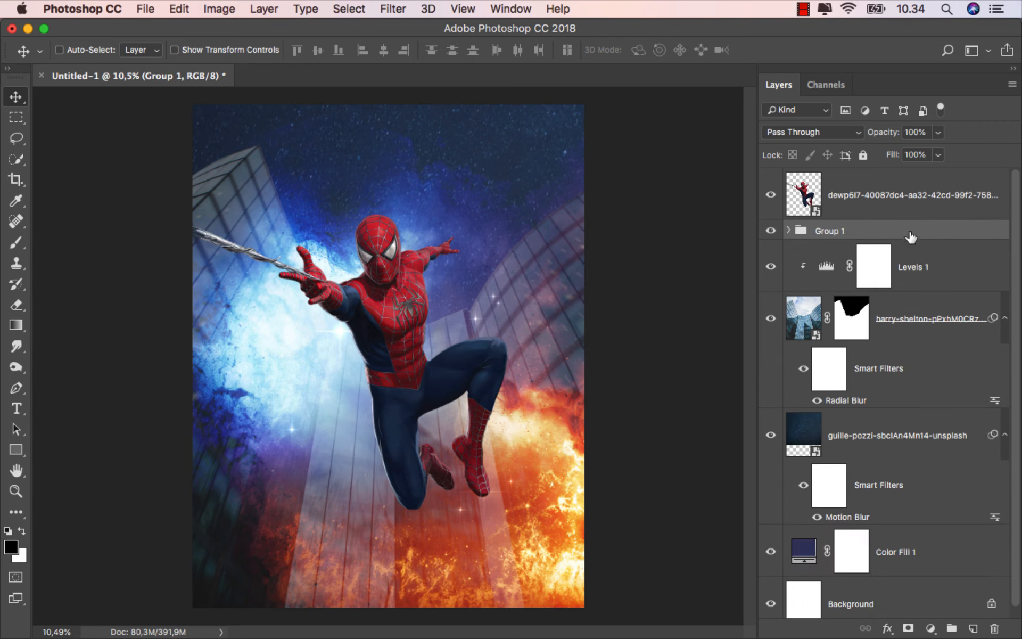
{"action": "left_click", "coordinate": [770, 231]}
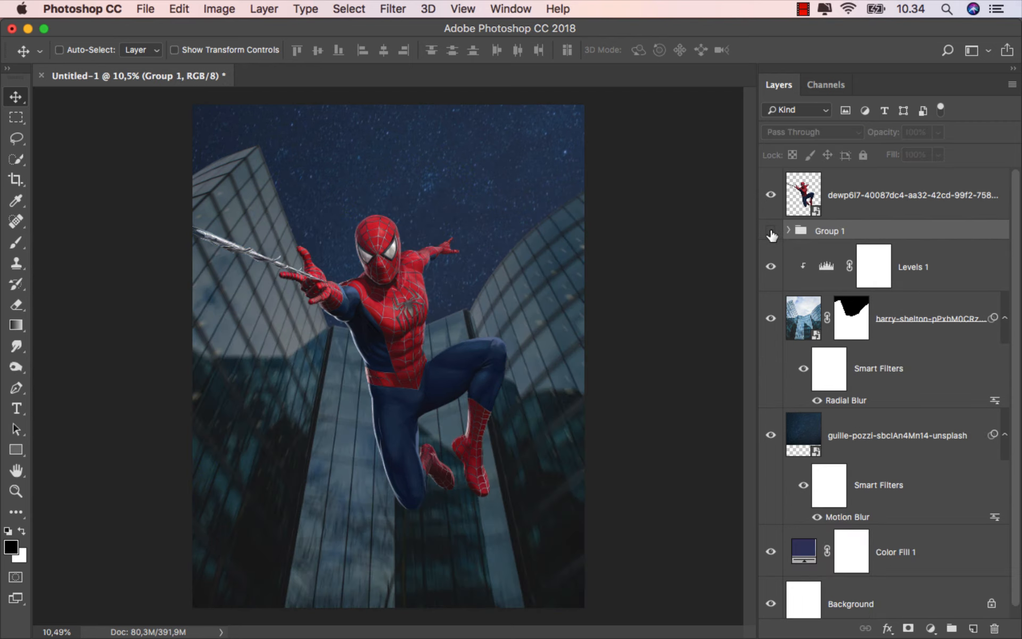
Show the nebula group again, duplicate it, and move the copy above the Spider-Man layer.
{"action": "left_click", "coordinate": [770, 231]}
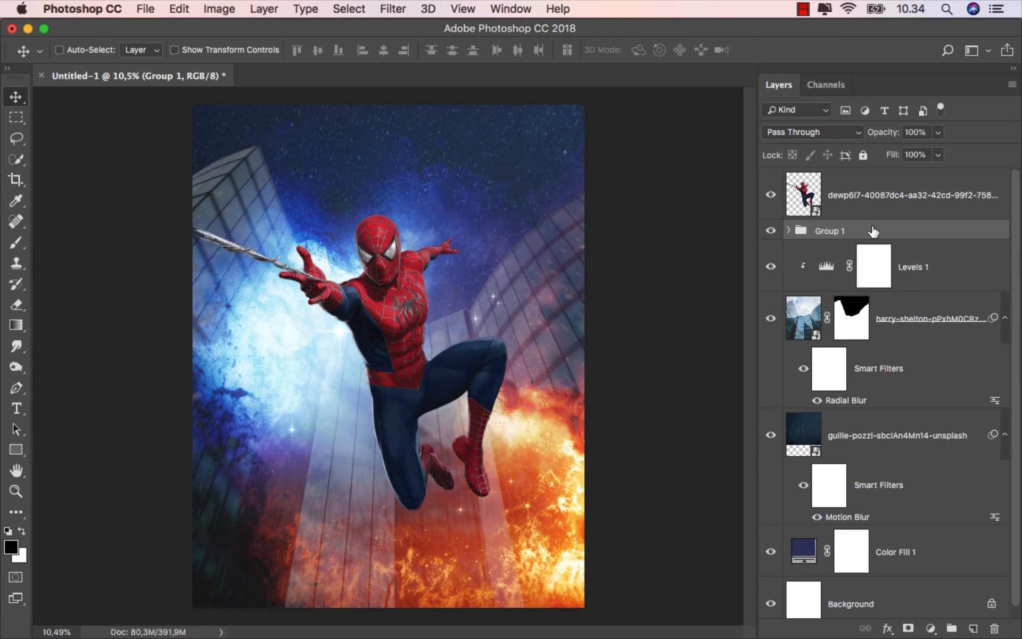
{"action": "key", "text": "super+j"}
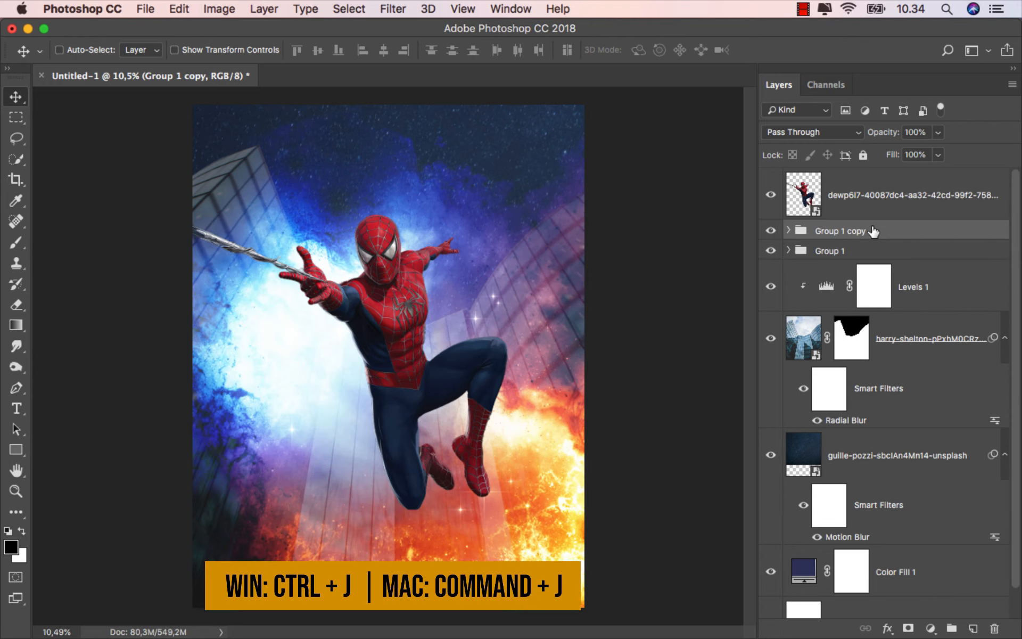
{"action": "left_click_drag", "start_coordinate": [886, 231], "coordinate": [877, 177]}
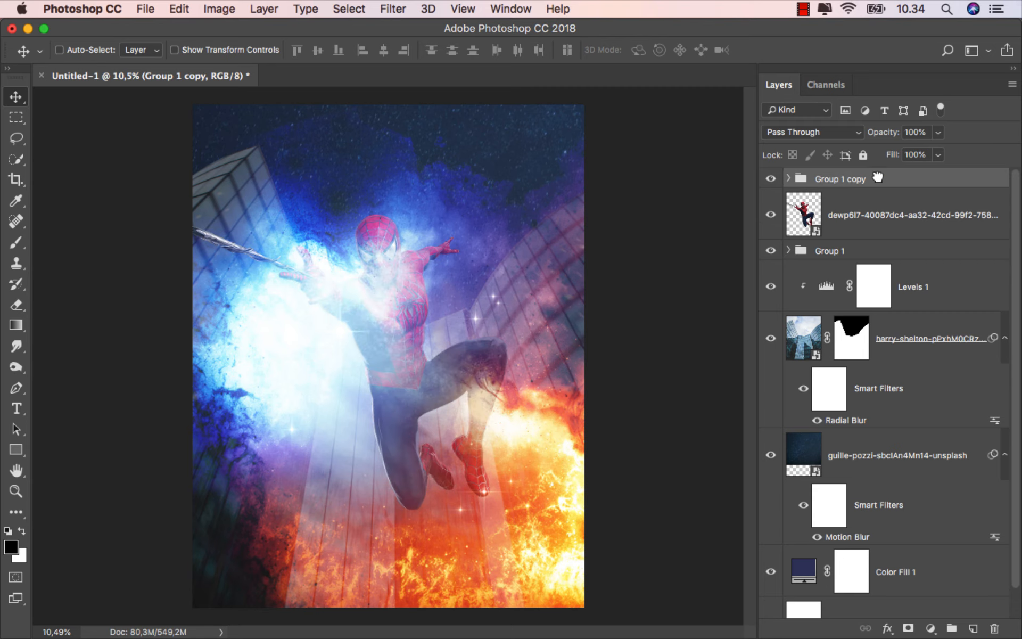
Set the nebula layer in the group copy to Overlay with 42% fill, and compare with the group copy hidden.
{"action": "left_click", "coordinate": [788, 179]}
{"action": "left_click", "coordinate": [893, 280]}
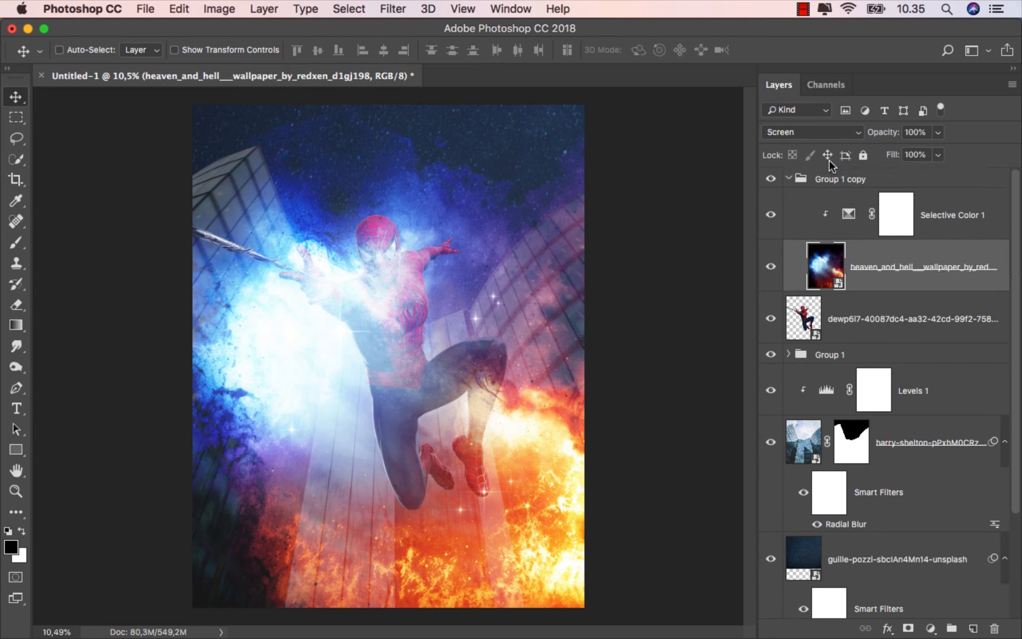
{"action": "left_click", "coordinate": [813, 131]}
{"action": "left_click", "coordinate": [813, 190]}
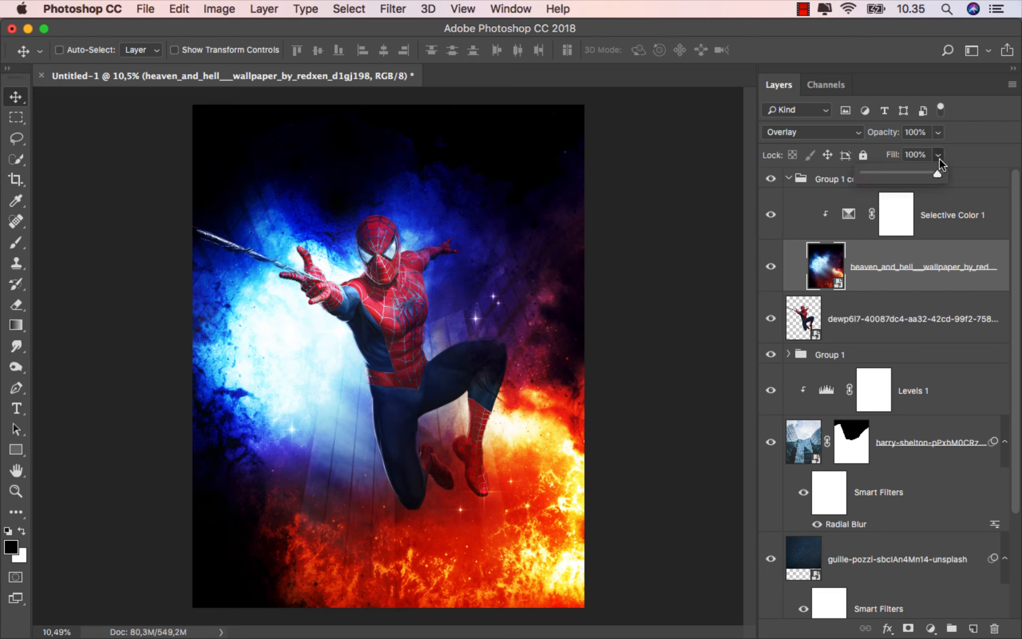
{"action": "left_click_drag", "start_coordinate": [915, 176], "coordinate": [899, 178]}
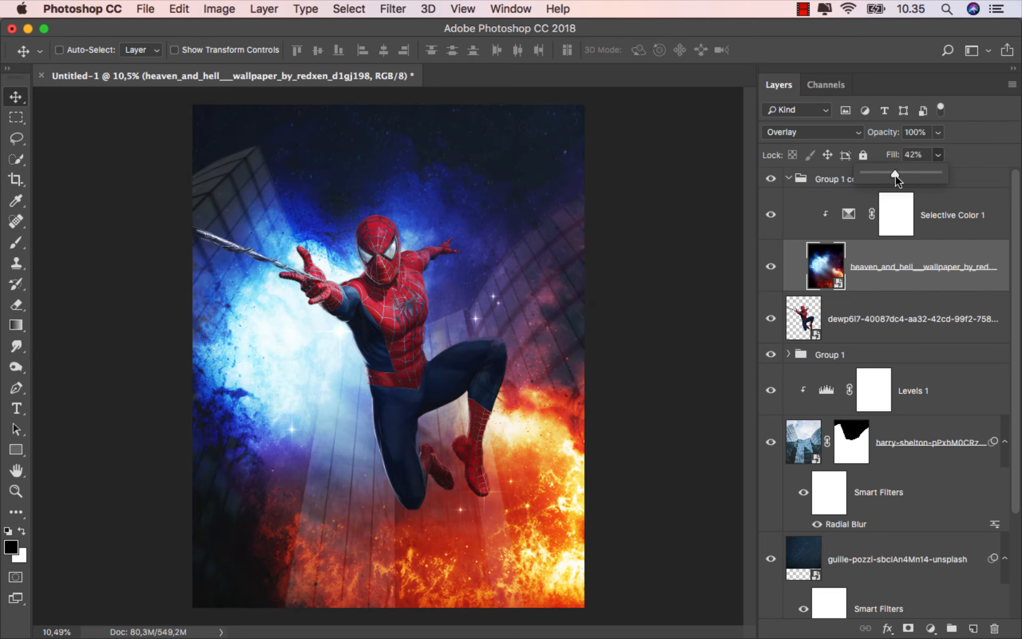
{"action": "left_click", "coordinate": [894, 268]}
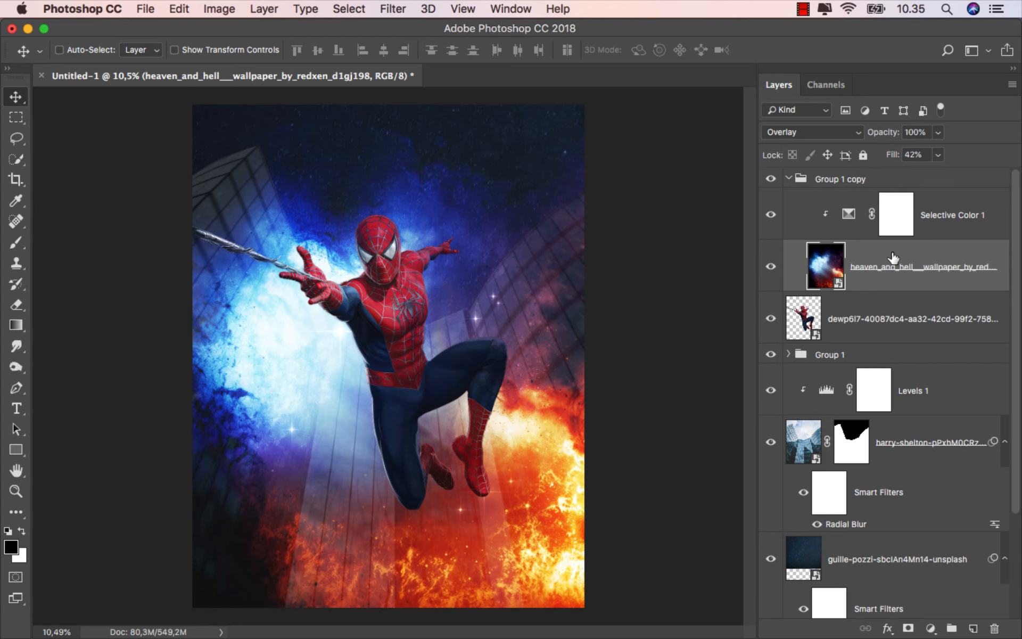
{"action": "left_click", "coordinate": [790, 180]}
{"action": "left_click", "coordinate": [771, 180]}
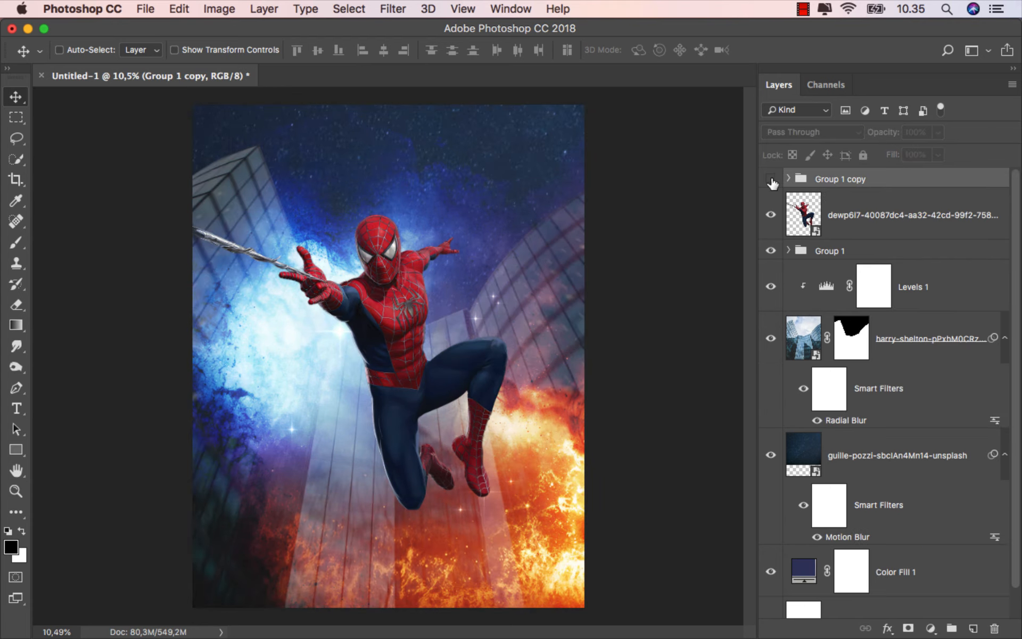
{"action": "left_click", "coordinate": [771, 180]}
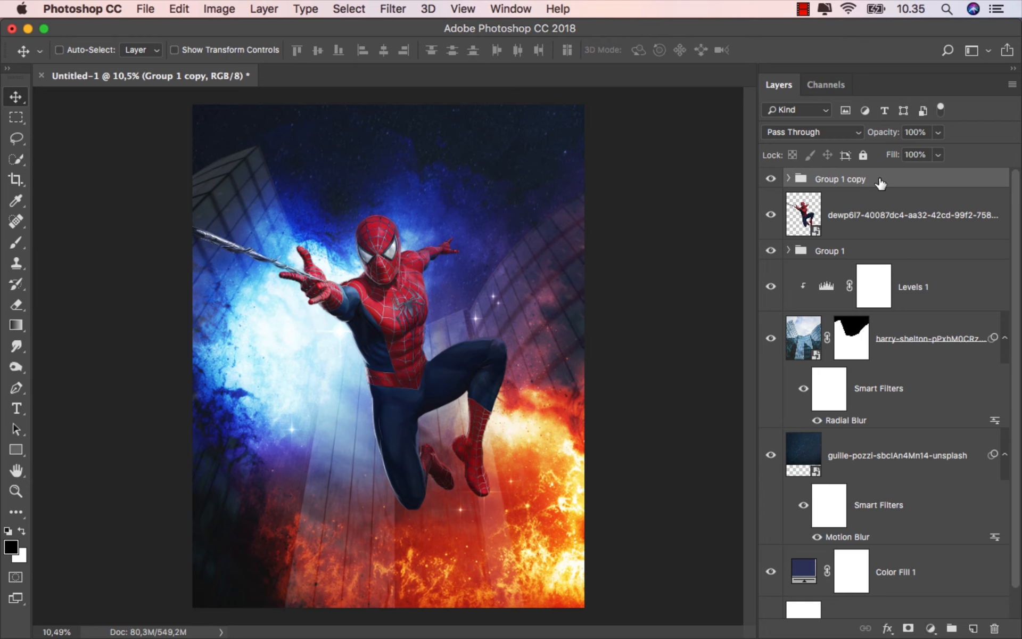
Add a Levels adjustment clipped to the Spider-Man layer and lower its white output level to 212.
{"action": "left_click", "coordinate": [873, 227]}
{"action": "left_click", "coordinate": [930, 629]}
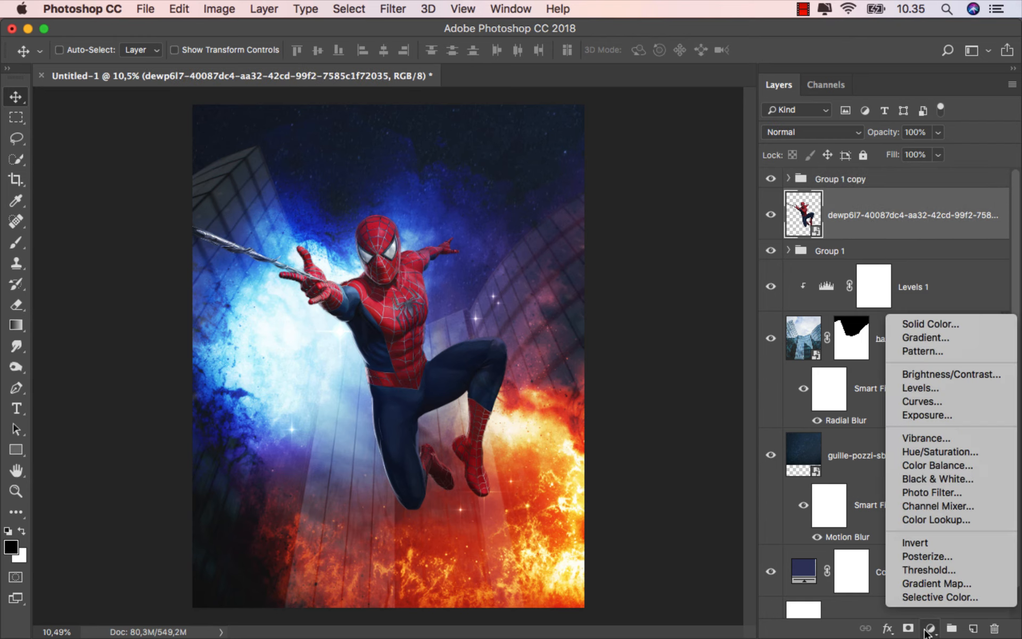
{"action": "left_click", "coordinate": [938, 387]}
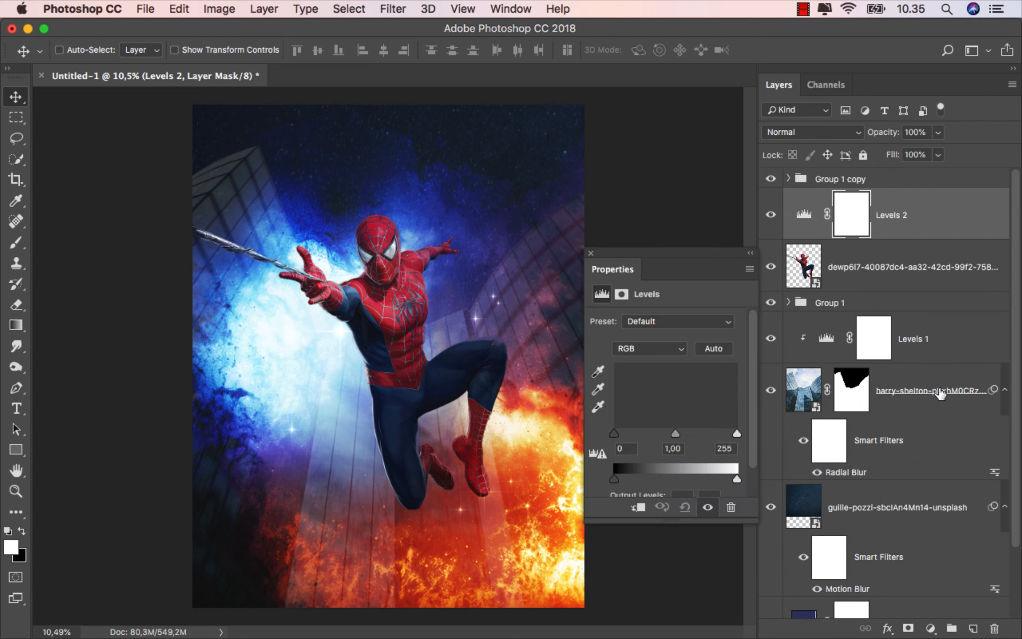
{"action": "left_click", "coordinate": [631, 508]}
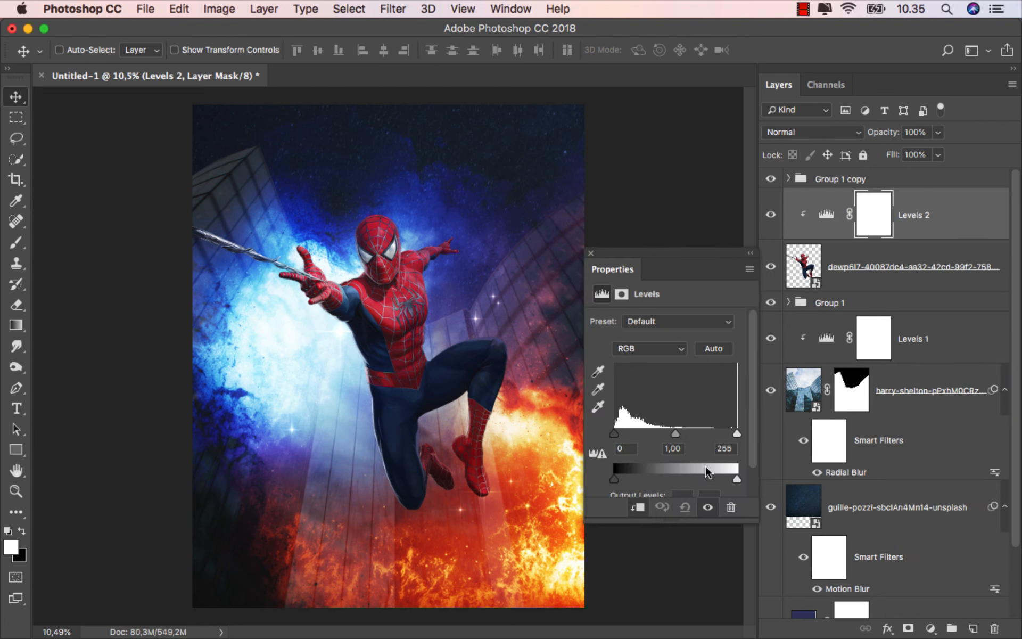
{"action": "scroll", "coordinate": [738, 459], "scroll_direction": "down", "scroll_amount": 2}
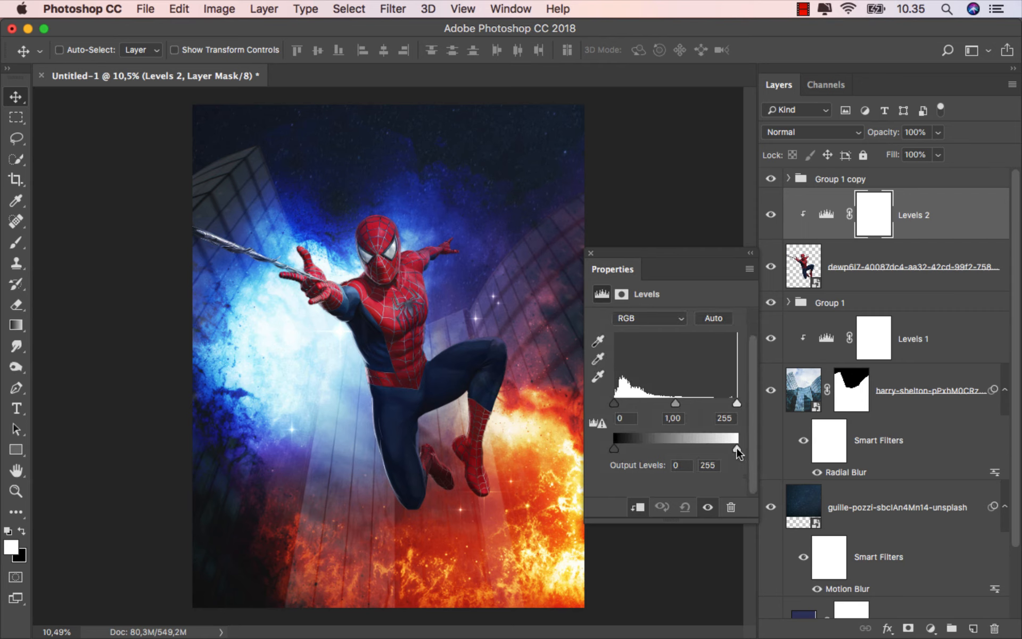
{"action": "left_click_drag", "start_coordinate": [736, 449], "coordinate": [717, 452]}
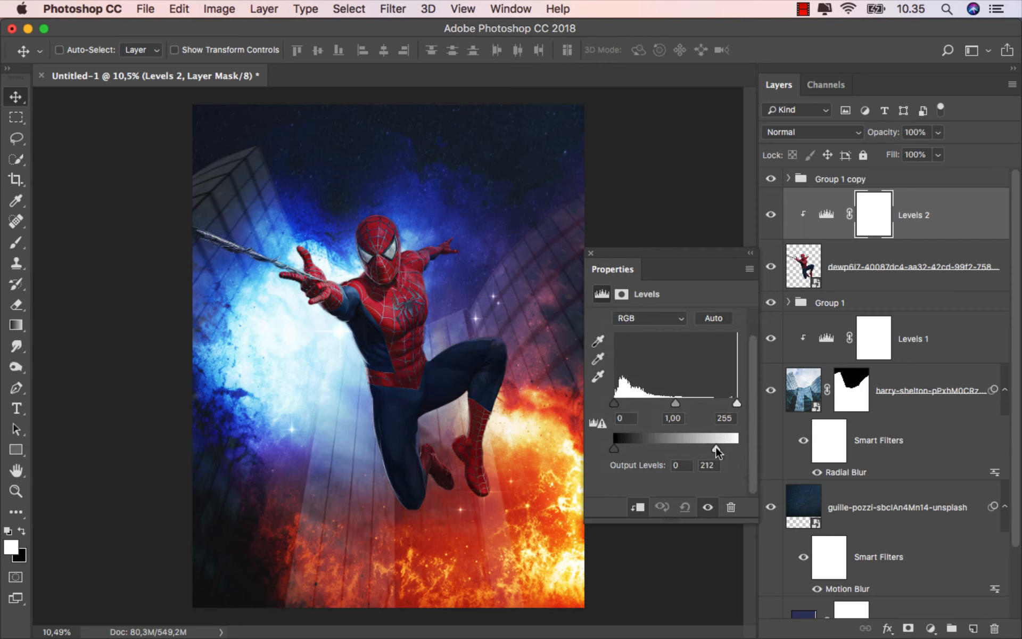
{"action": "left_click", "coordinate": [591, 253]}
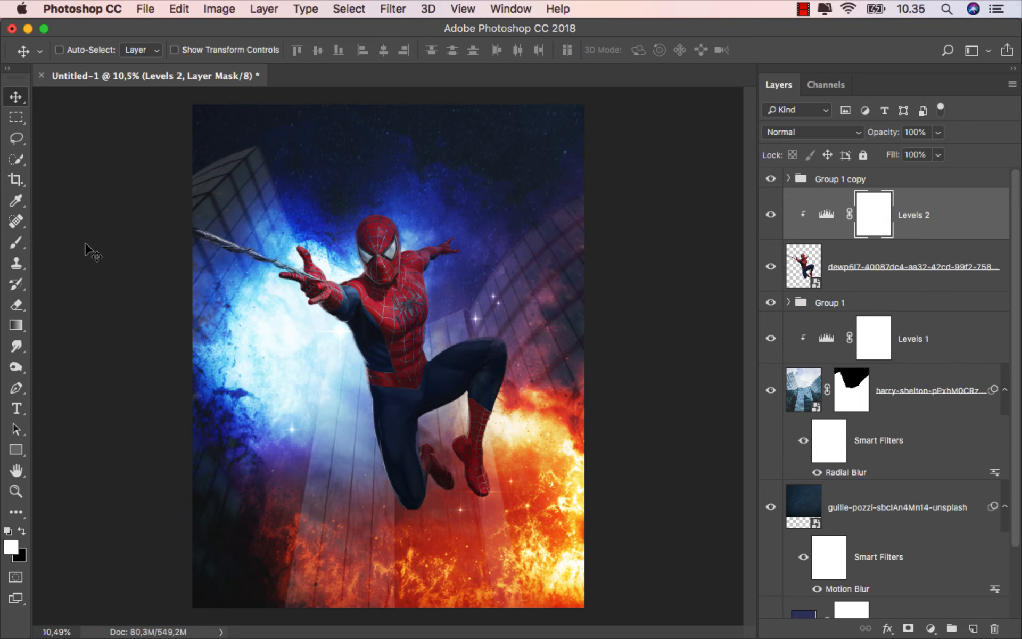
Paint black on the new Levels mask with a soft brush along the edge of the bent leg facing the fire.
{"action": "left_click", "coordinate": [16, 242]}
{"action": "left_click", "coordinate": [51, 243]}
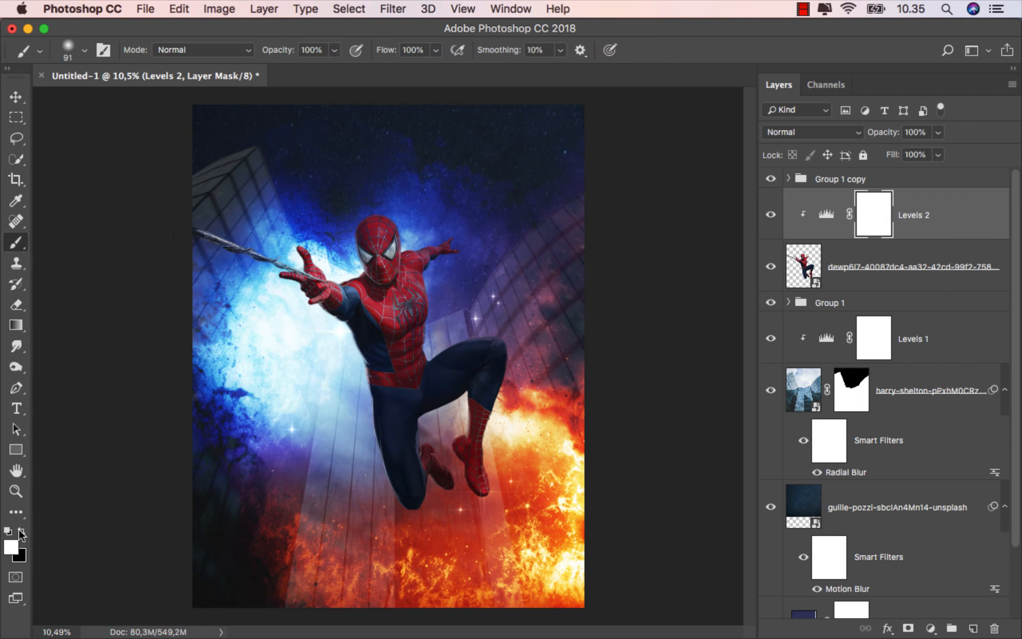
{"action": "right_click", "coordinate": [485, 281]}
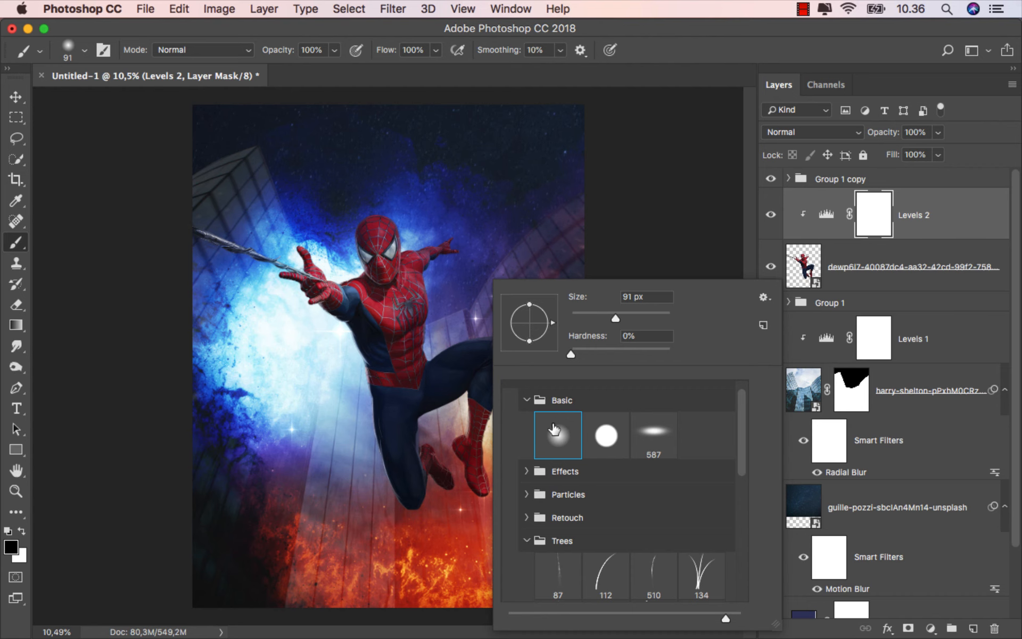
{"action": "scroll", "coordinate": [554, 428], "scroll_direction": "up", "scroll_amount": 1}
{"action": "mouse_move", "coordinate": [406, 275]}
{"action": "left_mouse_down"}
{"action": "mouse_move", "coordinate": [434, 285]}
{"action": "mouse_move", "coordinate": [457, 275]}
{"action": "left_mouse_up"}
{"action": "left_click_drag", "start_coordinate": [529, 405], "coordinate": [494, 309]}
{"action": "mouse_move", "coordinate": [494, 309]}
{"action": "left_mouse_down"}
{"action": "mouse_move", "coordinate": [507, 334]}
{"action": "mouse_move", "coordinate": [509, 326]}
{"action": "left_mouse_up"}
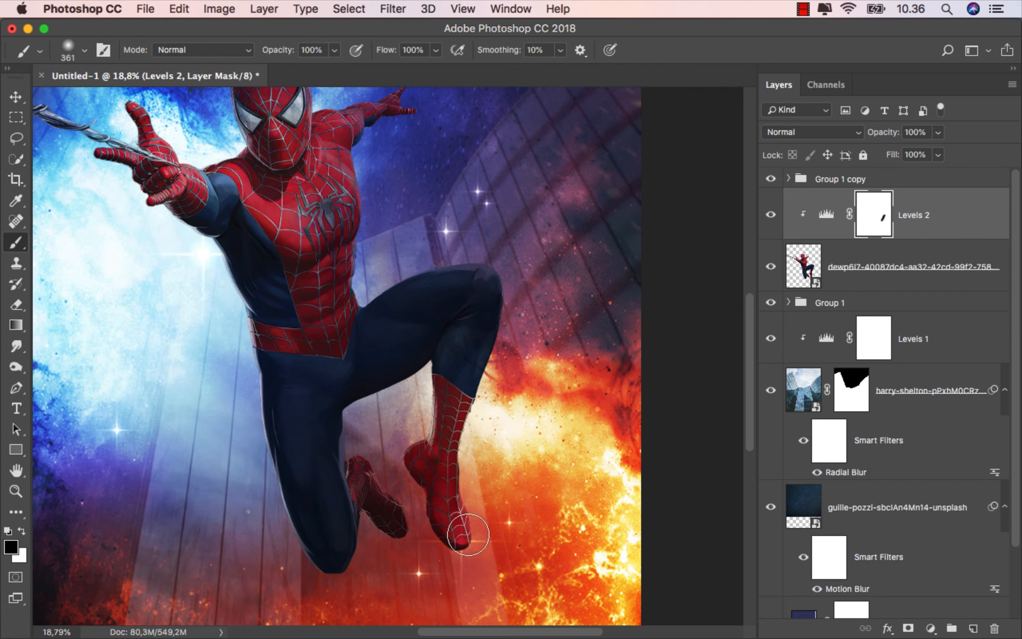
{"action": "mouse_move", "coordinate": [456, 442]}
{"action": "left_mouse_down"}
{"action": "mouse_move", "coordinate": [504, 282]}
{"action": "mouse_move", "coordinate": [349, 256]}
{"action": "left_mouse_up"}
{"action": "left_click_drag", "start_coordinate": [380, 452], "coordinate": [369, 456]}
Paint the Levels mask black along the two feet and the lower edge of the straight leg with a smaller soft brush.
{"action": "scroll", "coordinate": [374, 450], "scroll_direction": "up", "scroll_amount": 5}
{"action": "mouse_move", "coordinate": [346, 372]}
{"action": "left_mouse_down"}
{"action": "mouse_move", "coordinate": [336, 406]}
{"action": "mouse_move", "coordinate": [392, 452]}
{"action": "mouse_move", "coordinate": [440, 560]}
{"action": "left_mouse_up"}
{"action": "left_click_drag", "start_coordinate": [441, 469], "coordinate": [532, 308]}
{"action": "left_click_drag", "start_coordinate": [466, 376], "coordinate": [437, 382]}
{"action": "left_click_drag", "start_coordinate": [437, 382], "coordinate": [403, 468]}
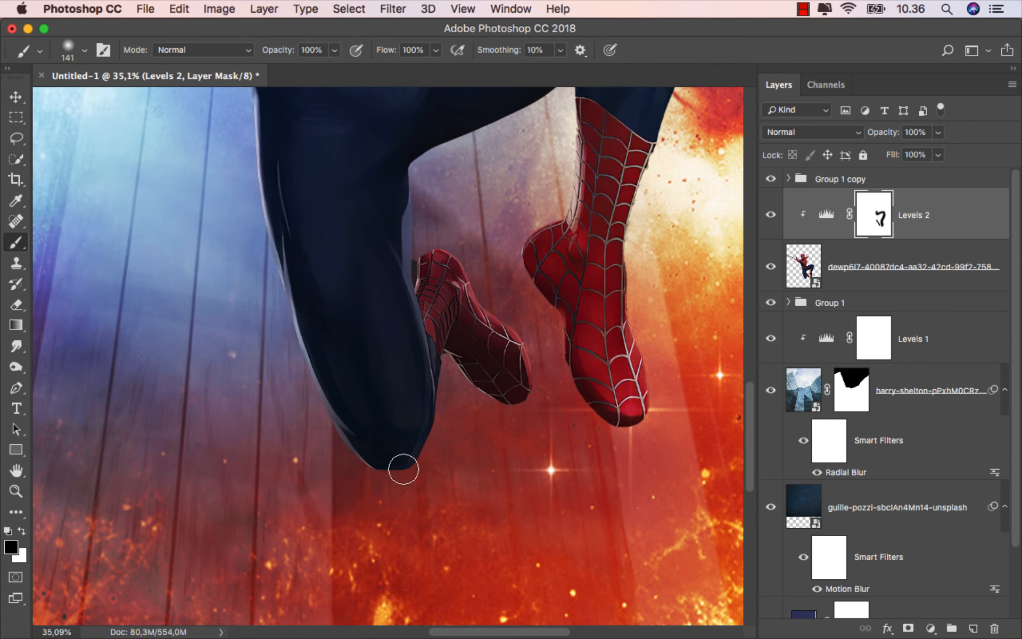
Paint the Levels mask black around the knee, torso and outstretched arm, and along the outer edge of the straight leg.
{"action": "scroll", "coordinate": [453, 462], "scroll_direction": "down", "scroll_amount": 5}
{"action": "mouse_move", "coordinate": [552, 228]}
{"action": "left_mouse_down"}
{"action": "mouse_move", "coordinate": [512, 359]}
{"action": "mouse_move", "coordinate": [542, 335]}
{"action": "left_mouse_up"}
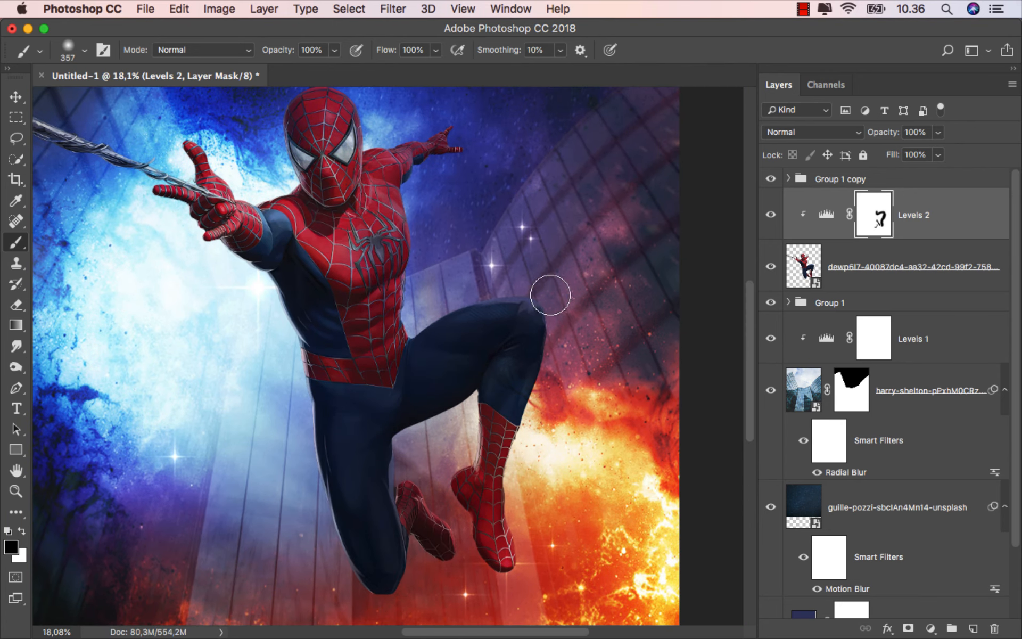
{"action": "mouse_move", "coordinate": [400, 269]}
{"action": "left_mouse_down"}
{"action": "mouse_move", "coordinate": [395, 198]}
{"action": "mouse_move", "coordinate": [452, 153]}
{"action": "left_mouse_up"}
{"action": "left_click_drag", "start_coordinate": [523, 231], "coordinate": [605, 311]}
{"action": "left_click_drag", "start_coordinate": [383, 358], "coordinate": [380, 358]}
{"action": "mouse_move", "coordinate": [301, 255]}
{"action": "left_mouse_down"}
{"action": "mouse_move", "coordinate": [348, 289]}
{"action": "mouse_move", "coordinate": [365, 275]}
{"action": "mouse_move", "coordinate": [364, 300]}
{"action": "left_mouse_up"}
{"action": "mouse_move", "coordinate": [420, 184]}
{"action": "left_mouse_down"}
{"action": "mouse_move", "coordinate": [437, 314]}
{"action": "mouse_move", "coordinate": [474, 273]}
{"action": "left_mouse_up"}
{"action": "mouse_move", "coordinate": [451, 350]}
{"action": "left_mouse_down"}
{"action": "mouse_move", "coordinate": [470, 410]}
{"action": "mouse_move", "coordinate": [479, 256]}
{"action": "left_mouse_up"}
{"action": "mouse_move", "coordinate": [348, 219]}
{"action": "left_mouse_down"}
{"action": "mouse_move", "coordinate": [327, 219]}
{"action": "mouse_move", "coordinate": [416, 354]}
{"action": "left_mouse_up"}
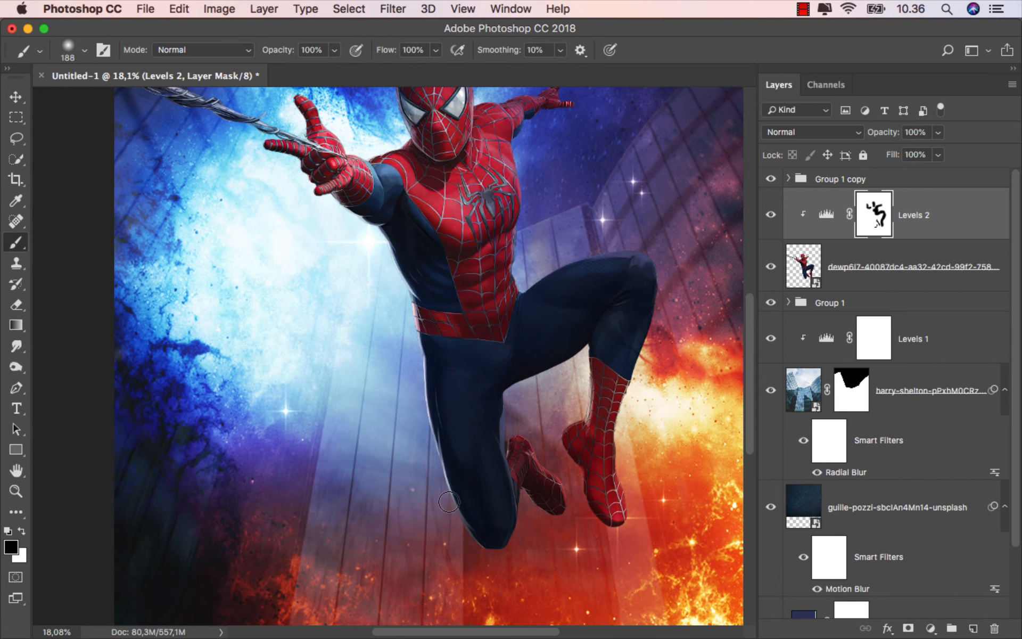
Paint the Levels mask black over the upper body edges, and compare with the Levels adjustment hidden.
{"action": "scroll", "coordinate": [460, 520], "scroll_direction": "down", "scroll_amount": 4}
{"action": "scroll", "coordinate": [575, 409], "scroll_direction": "up", "scroll_amount": 4}
{"action": "left_click_drag", "start_coordinate": [552, 361], "coordinate": [571, 360]}
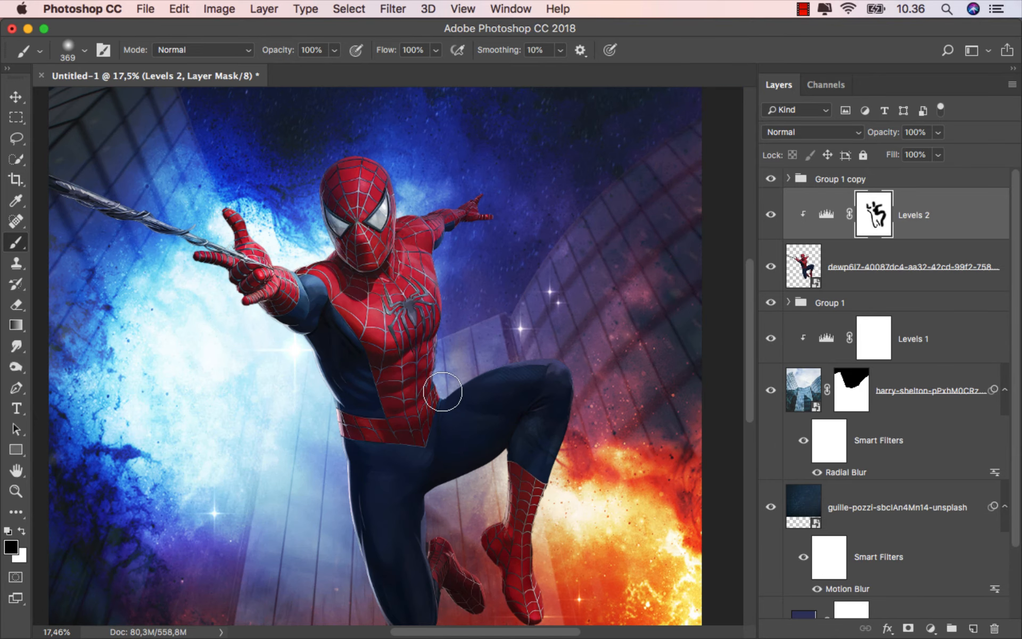
{"action": "left_click_drag", "start_coordinate": [443, 250], "coordinate": [468, 250]}
{"action": "scroll", "coordinate": [564, 431], "scroll_direction": "down", "scroll_amount": 4}
{"action": "left_click", "coordinate": [770, 213]}
{"action": "left_click", "coordinate": [770, 213]}
Paint the Levels mask black along the web strand, outstretched hand and head, and compare with the adjustment hidden.
{"action": "scroll", "coordinate": [297, 275], "scroll_direction": "up", "scroll_amount": 8}
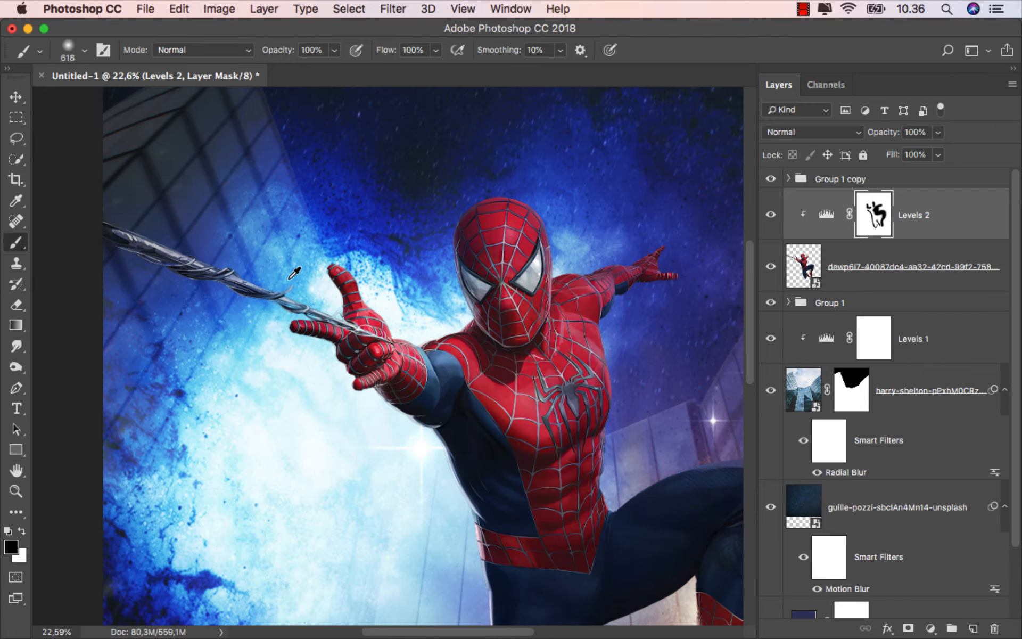
{"action": "left_click_drag", "start_coordinate": [303, 276], "coordinate": [229, 277]}
{"action": "left_click_drag", "start_coordinate": [138, 231], "coordinate": [341, 325]}
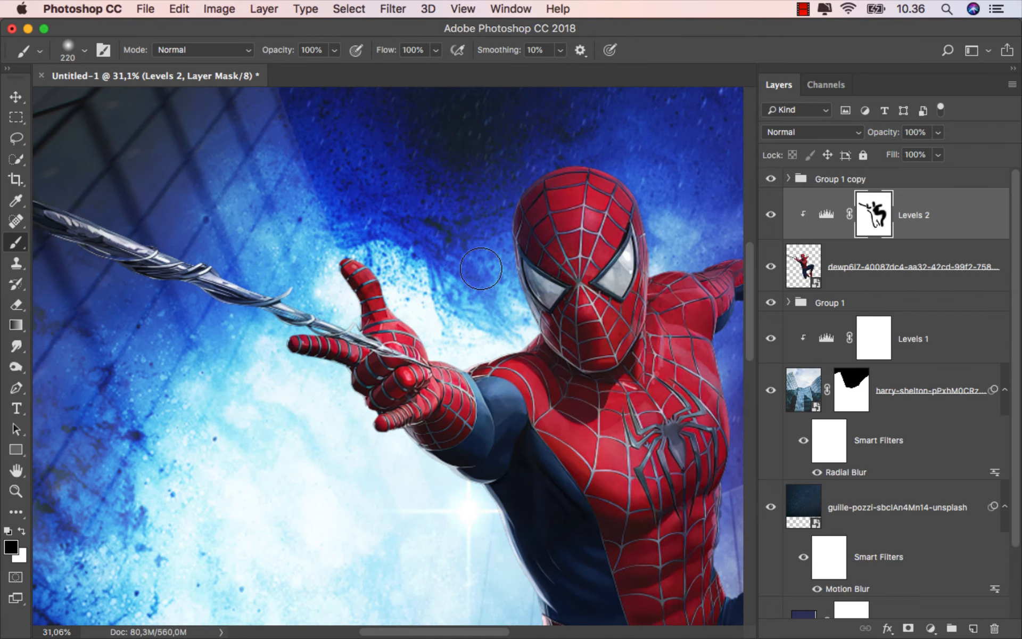
{"action": "left_click_drag", "start_coordinate": [480, 269], "coordinate": [588, 328]}
{"action": "mouse_move", "coordinate": [488, 379]}
{"action": "left_mouse_down"}
{"action": "mouse_move", "coordinate": [375, 358]}
{"action": "mouse_move", "coordinate": [136, 251]}
{"action": "left_mouse_up"}
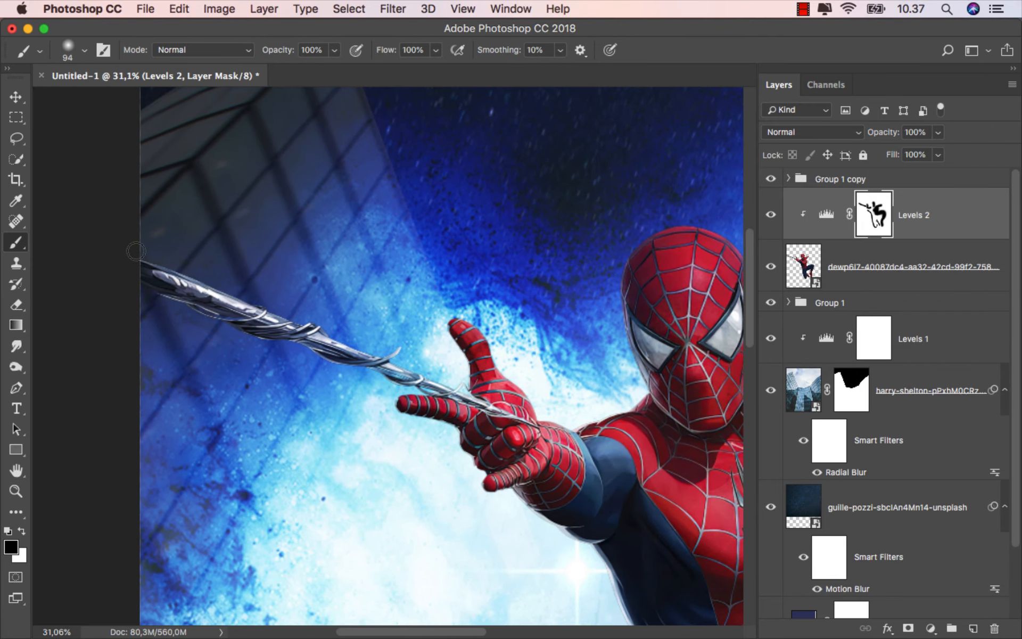
{"action": "scroll", "coordinate": [242, 274], "scroll_direction": "down", "scroll_amount": 5}
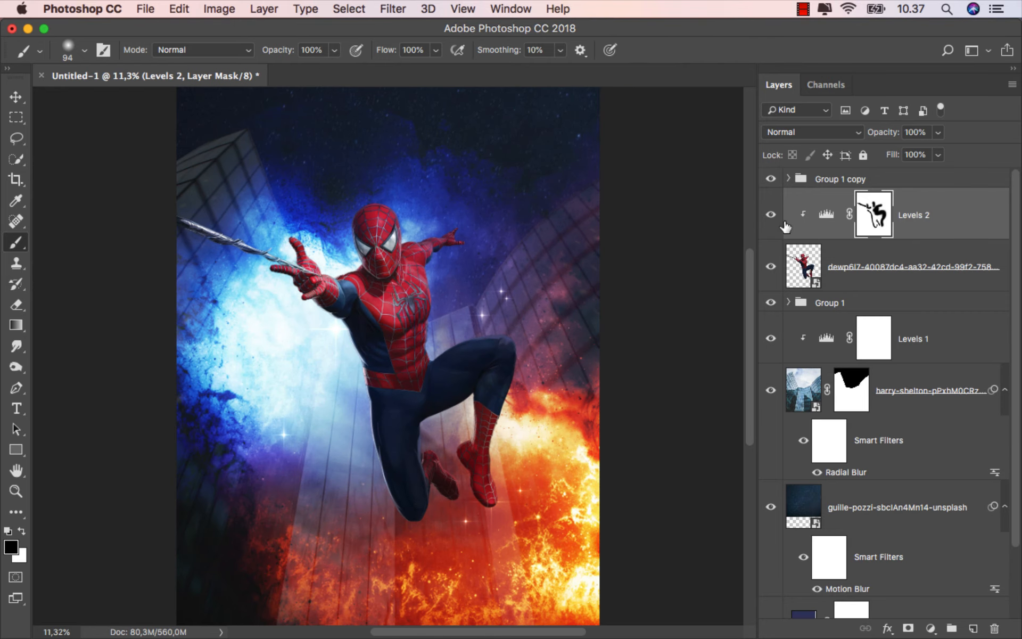
{"action": "left_click", "coordinate": [771, 215]}
{"action": "left_click", "coordinate": [770, 215]}
Add a Solid Color fill layer above the Spider-Man Levels adjustment using dark orange #8a4400.
{"action": "key", "text": "super+2"}
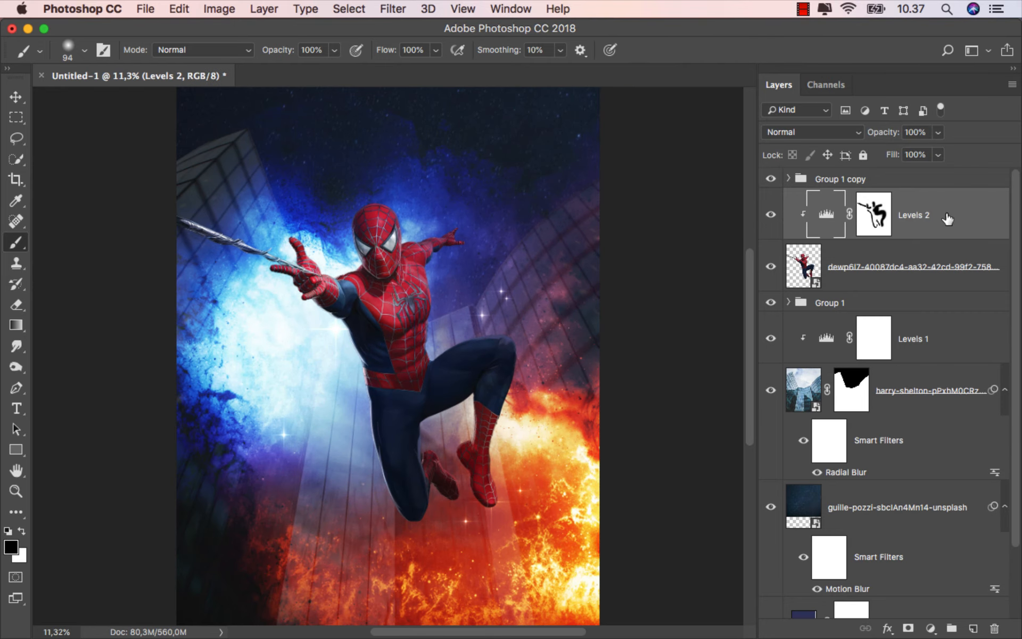
{"action": "left_click", "coordinate": [931, 630]}
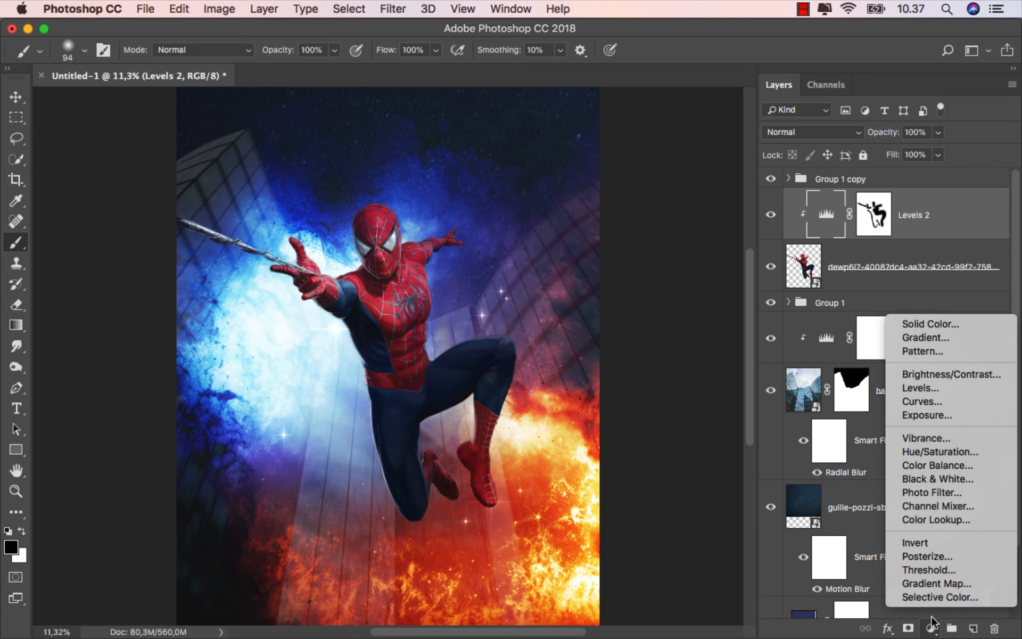
{"action": "left_click", "coordinate": [940, 322]}
{"action": "left_click_drag", "start_coordinate": [793, 484], "coordinate": [805, 467]}
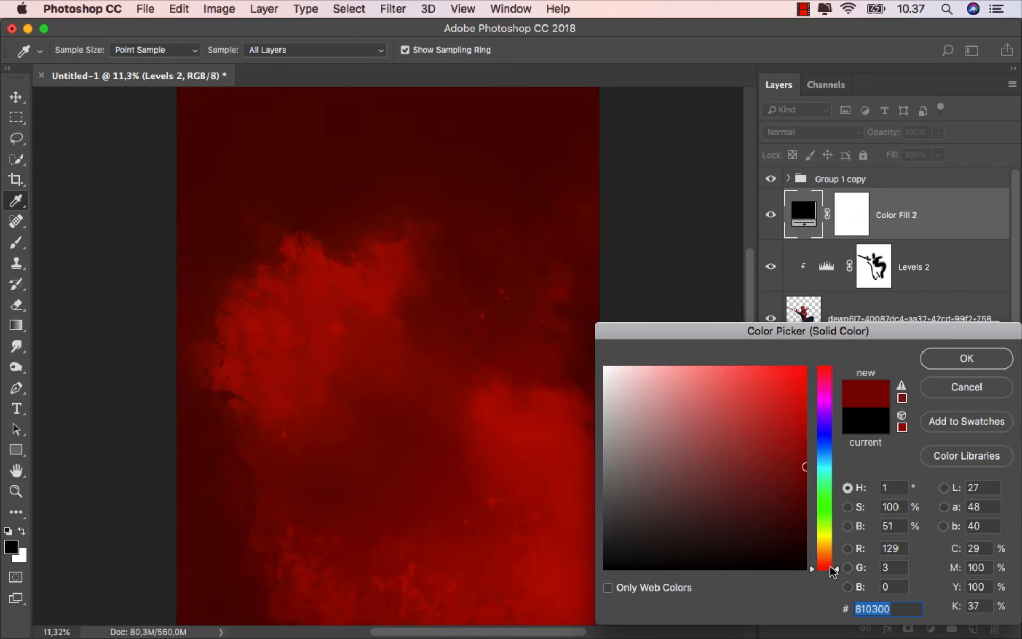
{"action": "left_click_drag", "start_coordinate": [833, 570], "coordinate": [837, 556]}
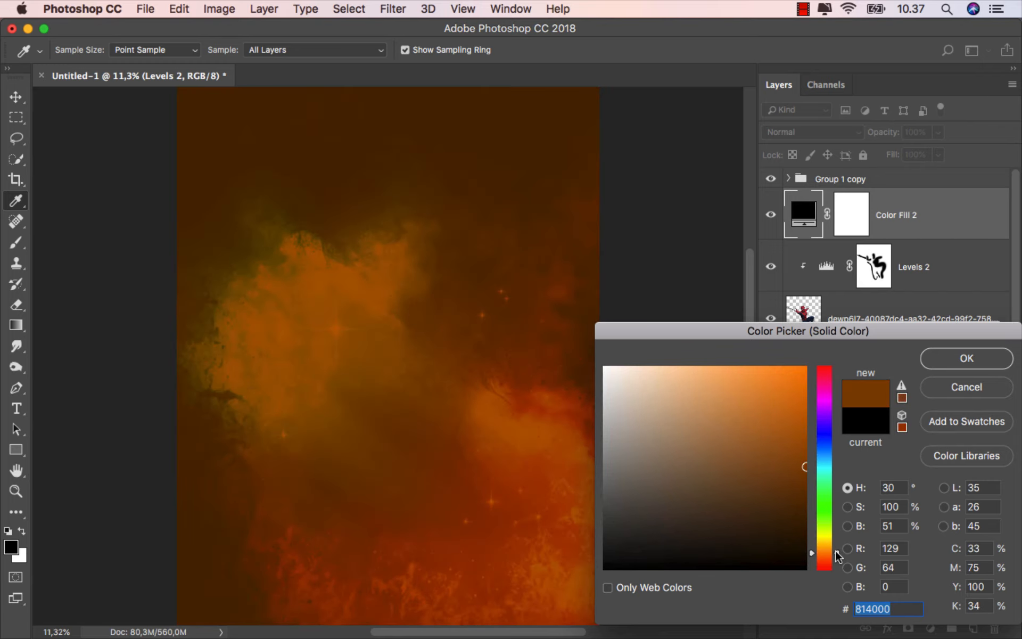
{"action": "left_click_drag", "start_coordinate": [803, 466], "coordinate": [824, 458]}
{"action": "left_click", "coordinate": [966, 358]}
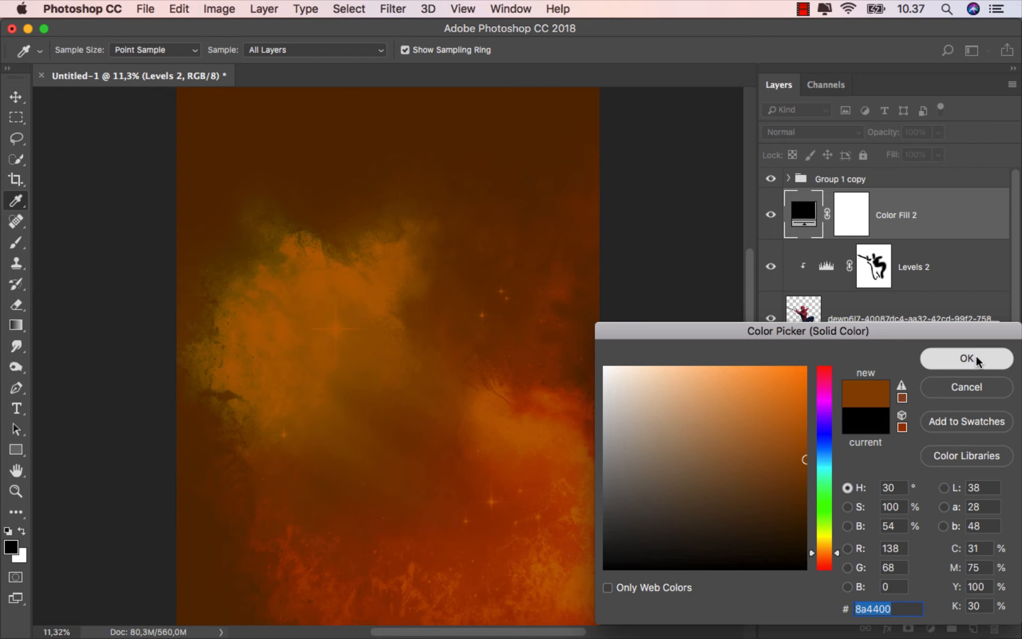
Clip the orange fill layer to the Spider-Man layer and set its blend mode to Linear Dodge (Add).
{"action": "right_click", "coordinate": [923, 231]}
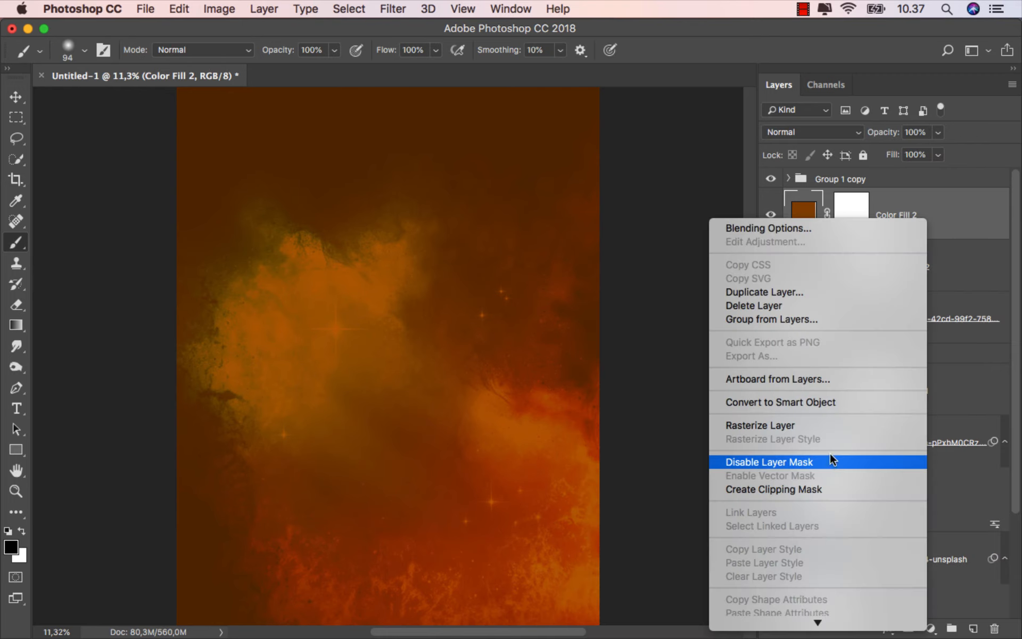
{"action": "left_click", "coordinate": [827, 488]}
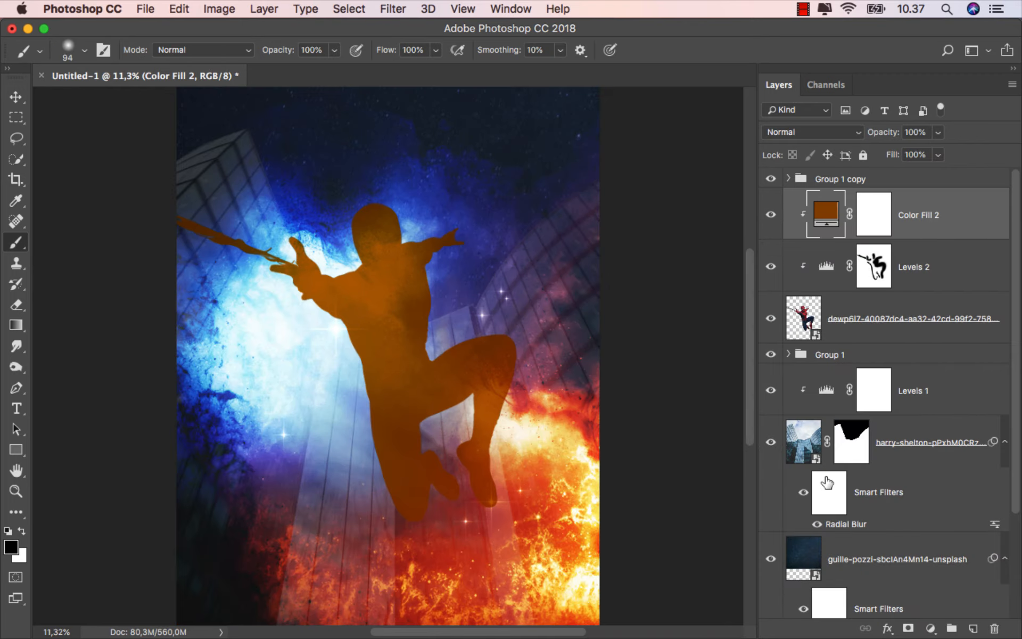
{"action": "left_click", "coordinate": [820, 133]}
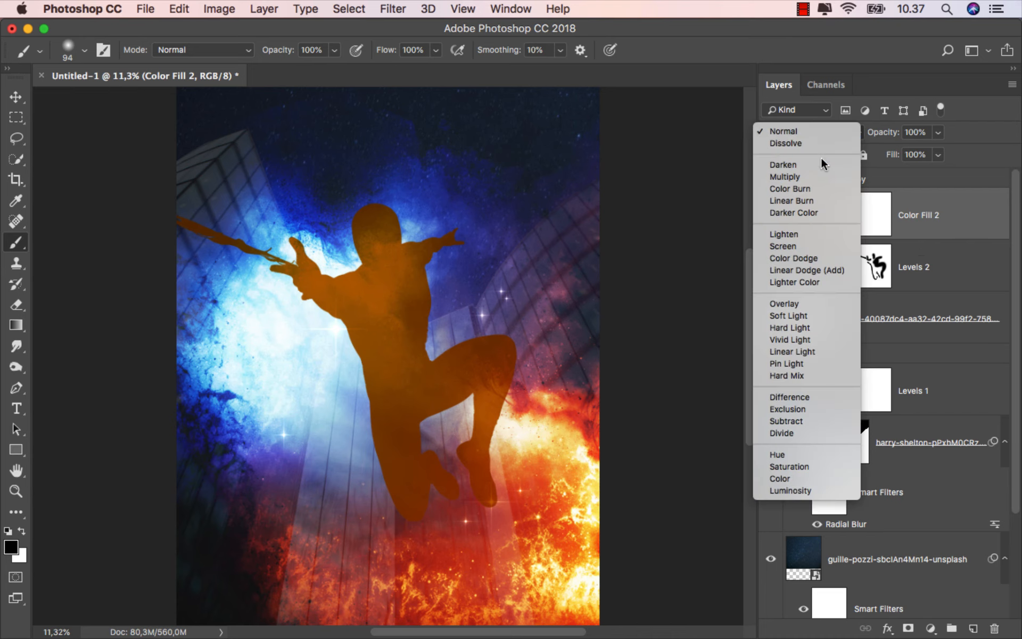
{"action": "left_click", "coordinate": [823, 268]}
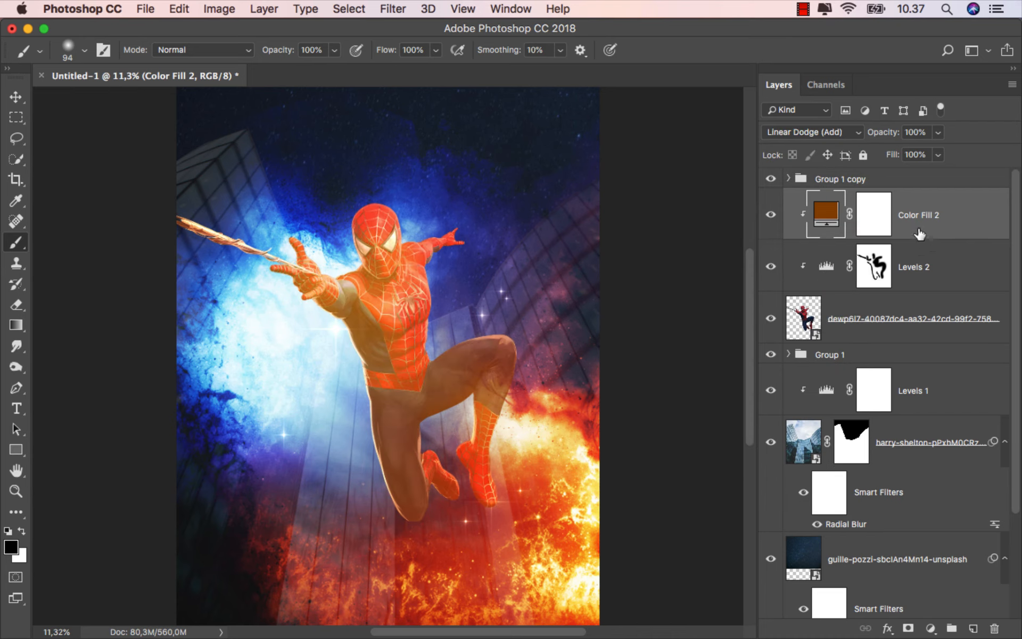
Invert the orange fill layer's mask to black, and paint white along the bent leg's outer edge with a 127 px brush.
{"action": "left_click", "coordinate": [882, 220]}
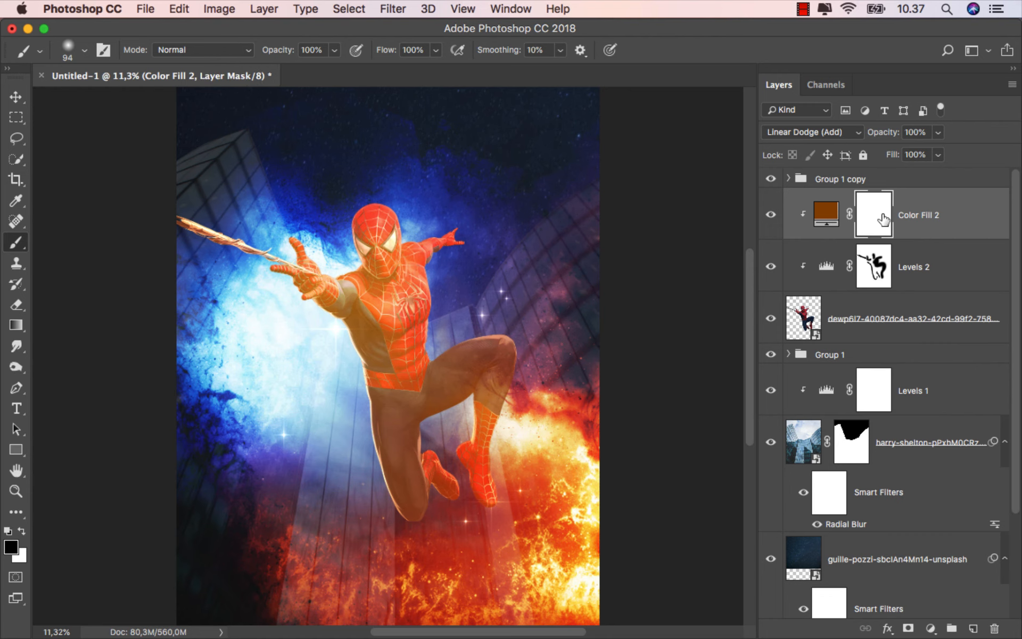
{"action": "key", "text": "super+i"}
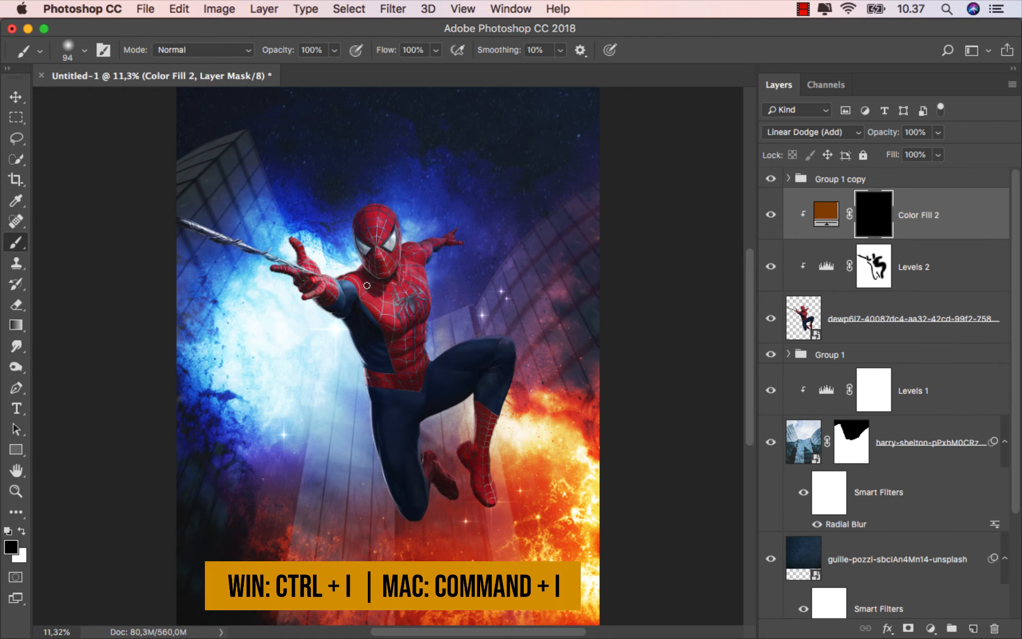
{"action": "scroll", "coordinate": [513, 456], "scroll_direction": "up", "scroll_amount": 5}
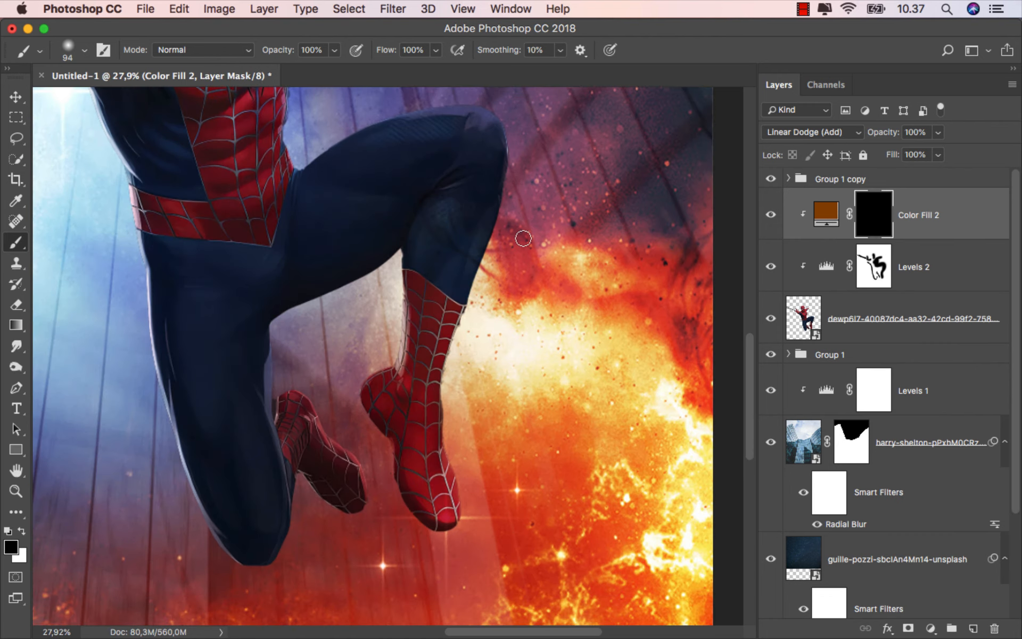
{"action": "scroll", "coordinate": [518, 156], "scroll_direction": "up", "scroll_amount": 1}
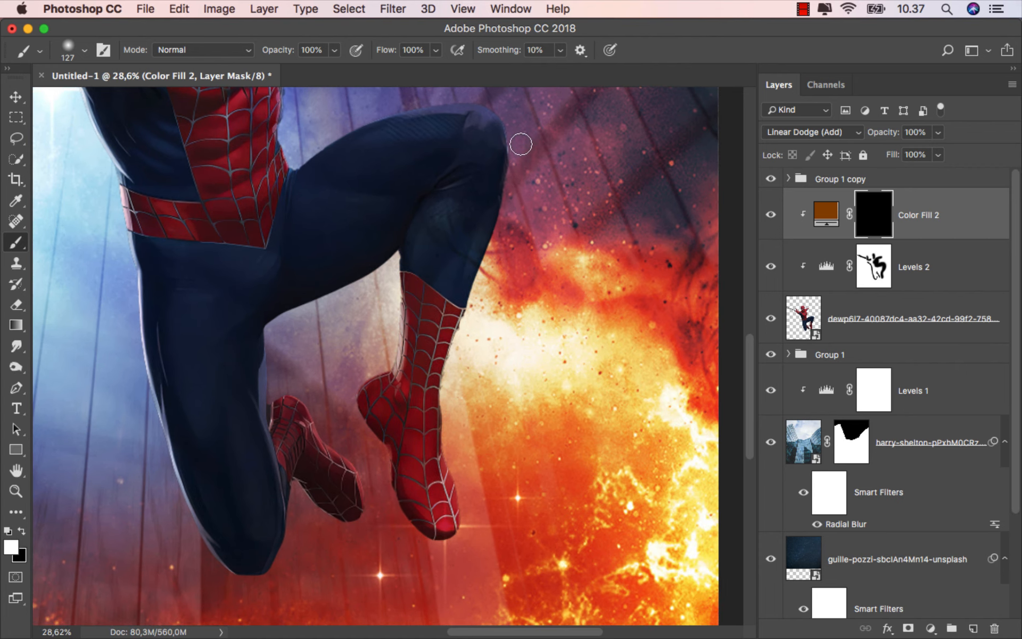
{"action": "mouse_move", "coordinate": [501, 219]}
{"action": "left_mouse_down"}
{"action": "mouse_move", "coordinate": [445, 383]}
{"action": "mouse_move", "coordinate": [444, 463]}
{"action": "mouse_move", "coordinate": [455, 485]}
{"action": "left_mouse_up"}
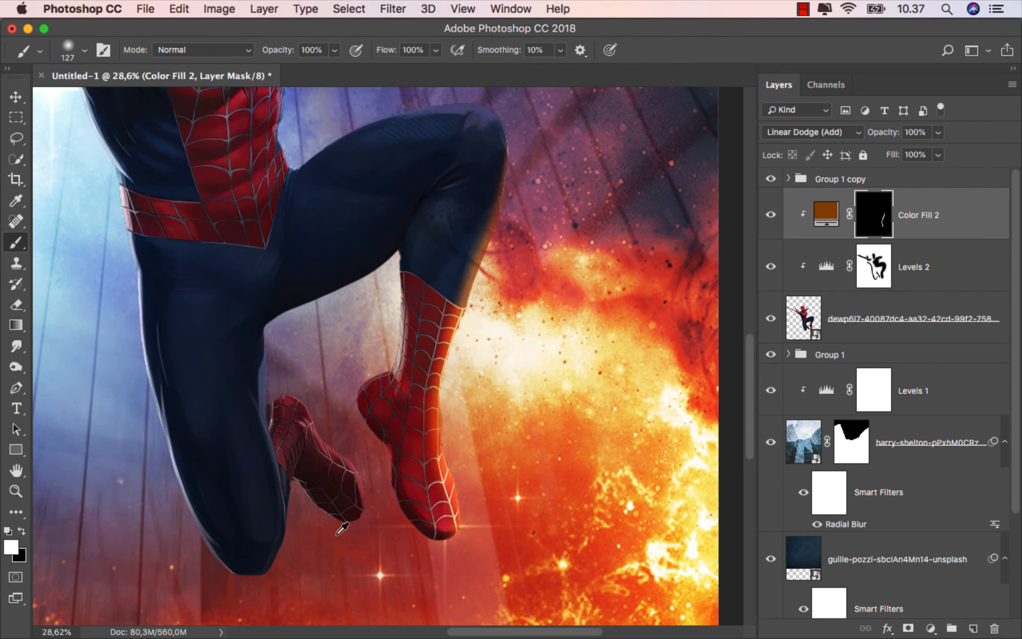
Paint the fill mask white along the upper edge and toe of the rear foot with a 90 px brush.
{"action": "scroll", "coordinate": [342, 528], "scroll_direction": "up", "scroll_amount": 5}
{"action": "key", "text": "bracketleft"}
{"action": "key", "text": "bracketleft"}
{"action": "key", "text": "bracketleft"}
{"action": "key", "text": "bracketleft"}
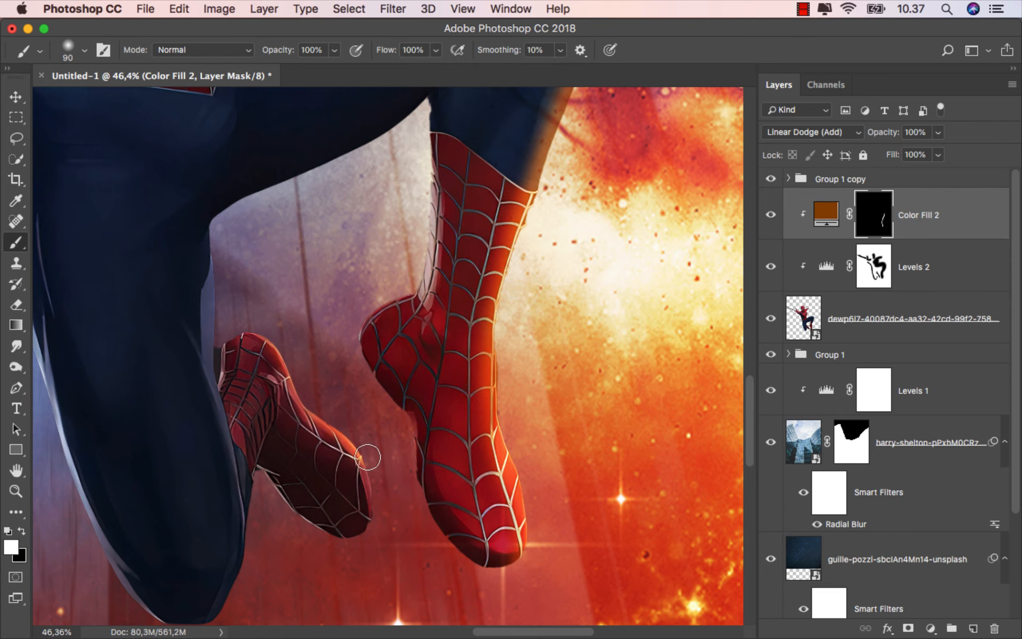
{"action": "left_click_drag", "start_coordinate": [367, 456], "coordinate": [378, 505]}
{"action": "scroll", "coordinate": [497, 422], "scroll_direction": "down", "scroll_amount": 4}
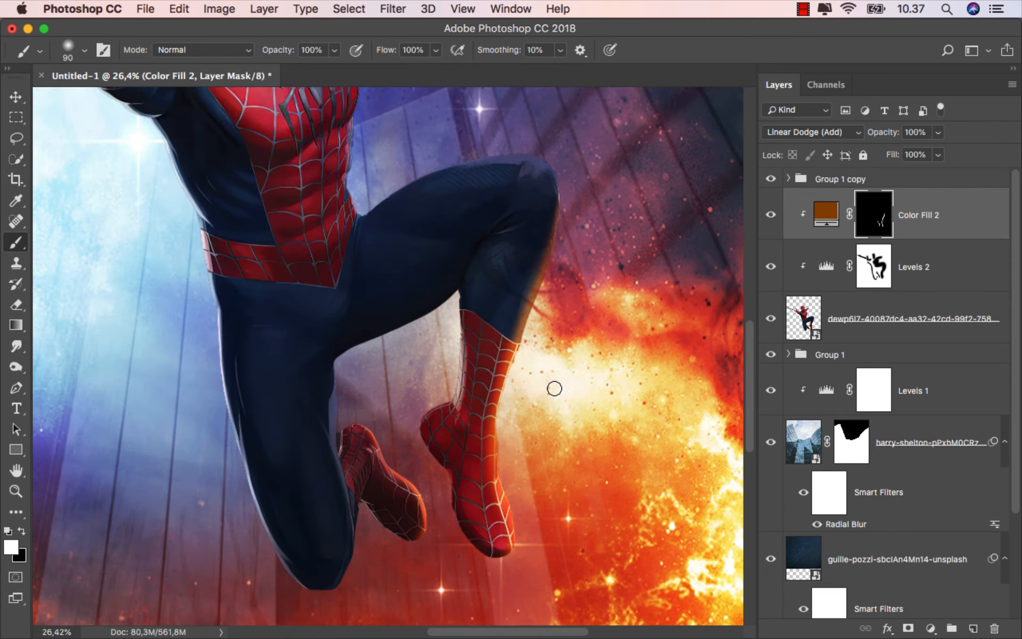
Paint the fill mask white as an orange rim along the bent knee, torso side, rear arm's underside and head.
{"action": "scroll", "coordinate": [552, 388], "scroll_direction": "up", "scroll_amount": 5}
{"action": "scroll", "coordinate": [487, 317], "scroll_direction": "up", "scroll_amount": 4}
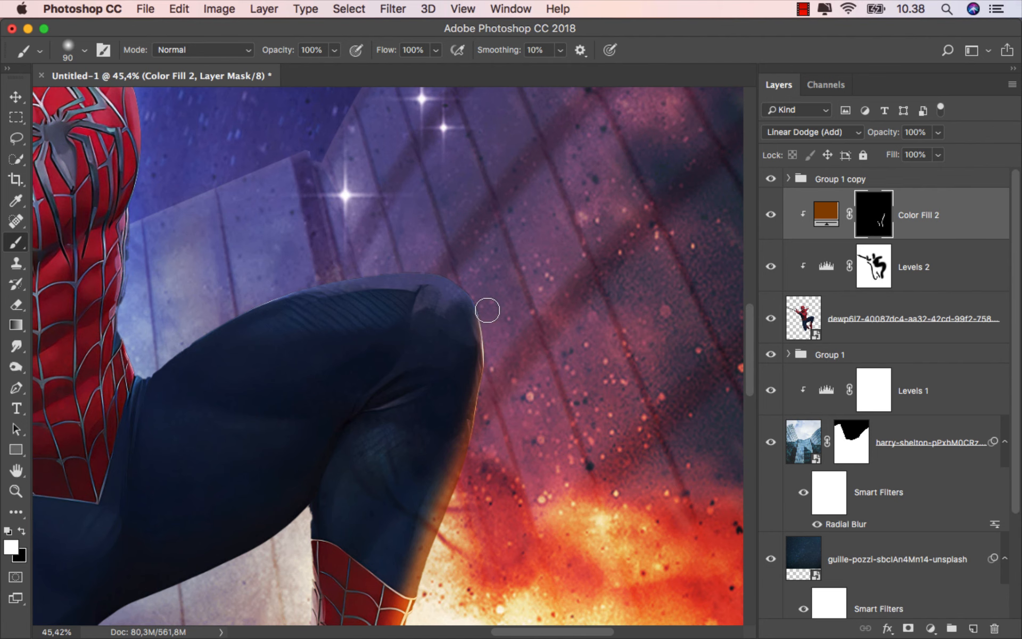
{"action": "left_click_drag", "start_coordinate": [363, 248], "coordinate": [709, 443]}
{"action": "mouse_move", "coordinate": [492, 522]}
{"action": "left_mouse_down"}
{"action": "mouse_move", "coordinate": [487, 553]}
{"action": "mouse_move", "coordinate": [478, 501]}
{"action": "mouse_move", "coordinate": [495, 356]}
{"action": "mouse_move", "coordinate": [483, 292]}
{"action": "left_mouse_up"}
{"action": "left_click_drag", "start_coordinate": [469, 378], "coordinate": [436, 539]}
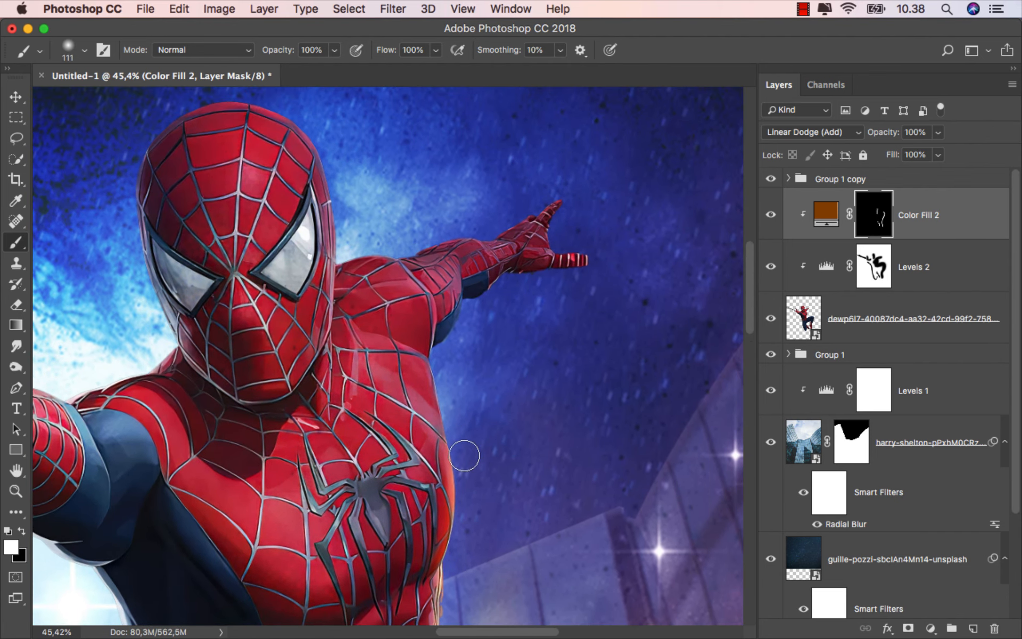
{"action": "mouse_move", "coordinate": [466, 456]}
{"action": "left_mouse_down"}
{"action": "mouse_move", "coordinate": [443, 359]}
{"action": "mouse_move", "coordinate": [472, 316]}
{"action": "left_mouse_up"}
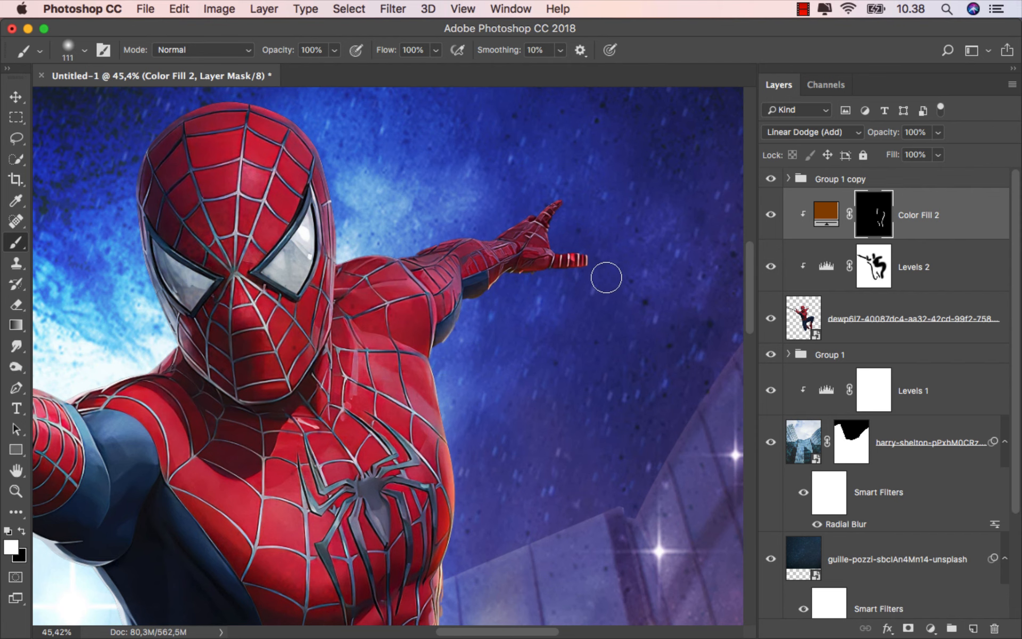
{"action": "left_click_drag", "start_coordinate": [222, 408], "coordinate": [561, 324]}
Set the brush opacity to 25%, and paint the fill mask along the bent thigh's underside and the straight leg's inner edge.
{"action": "scroll", "coordinate": [320, 363], "scroll_direction": "down", "scroll_amount": 6}
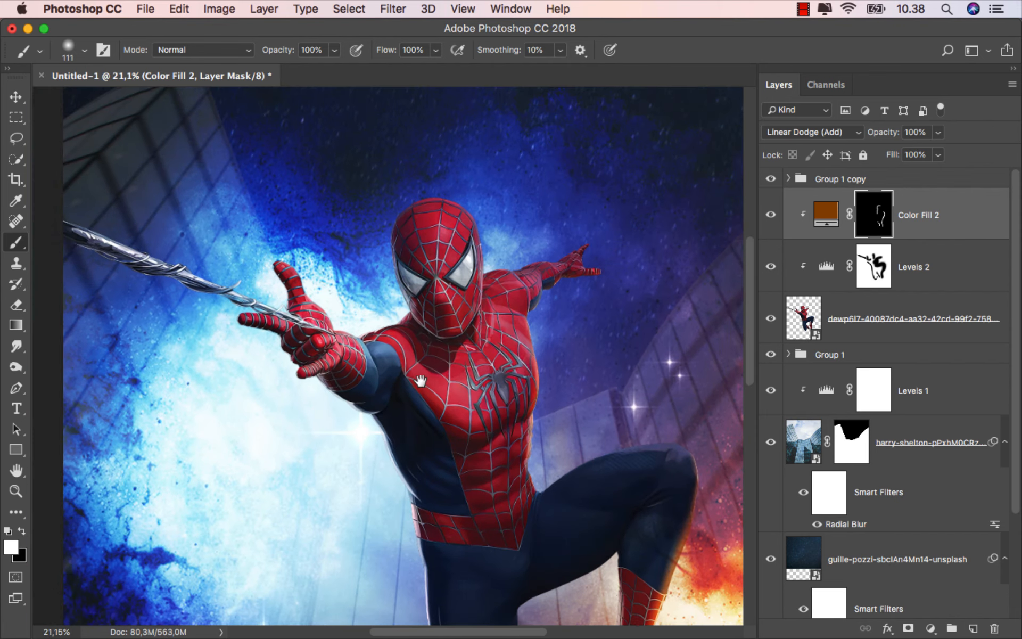
{"action": "left_click_drag", "start_coordinate": [420, 381], "coordinate": [208, 253]}
{"action": "left_click", "coordinate": [334, 50]}
{"action": "scroll", "coordinate": [372, 437], "scroll_direction": "up", "scroll_amount": 6}
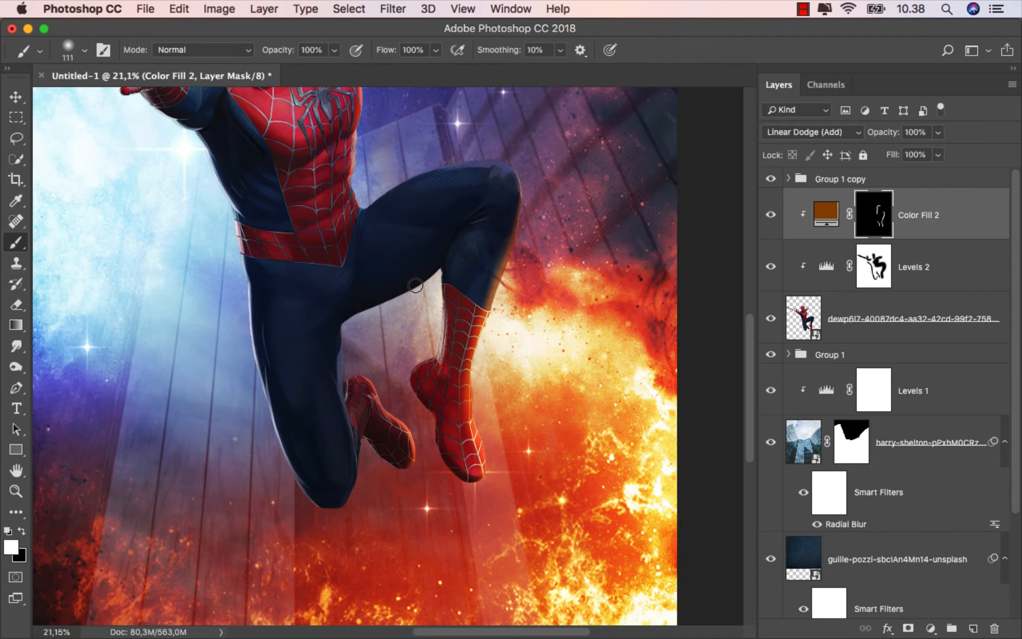
{"action": "left_click_drag", "start_coordinate": [335, 50], "coordinate": [274, 79]}
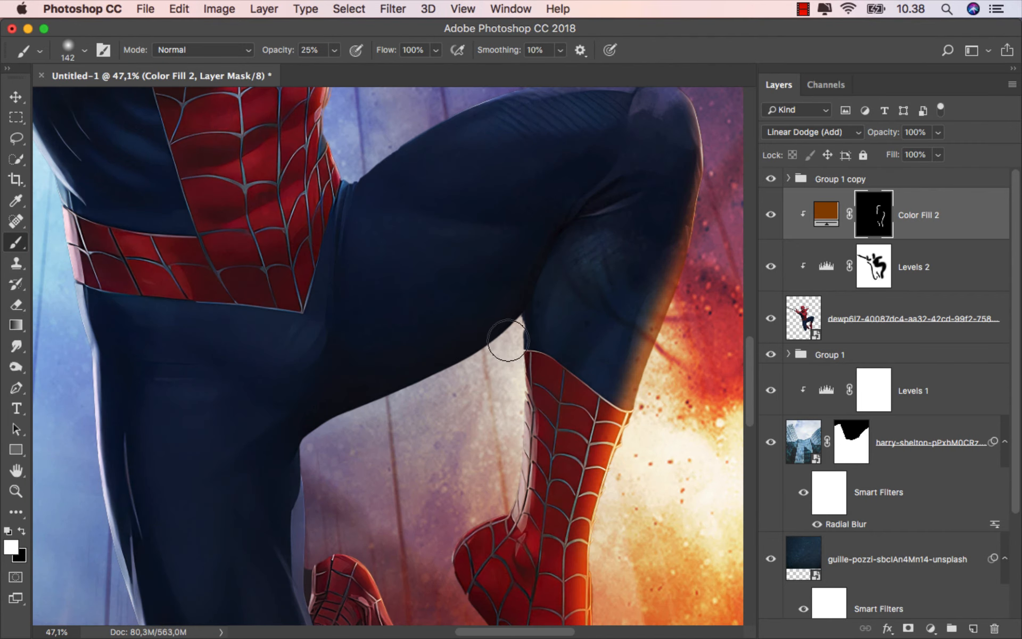
{"action": "mouse_move", "coordinate": [386, 397]}
{"action": "left_mouse_down"}
{"action": "mouse_move", "coordinate": [304, 442]}
{"action": "mouse_move", "coordinate": [307, 572]}
{"action": "mouse_move", "coordinate": [348, 291]}
{"action": "left_mouse_up"}
{"action": "left_click_drag", "start_coordinate": [391, 330], "coordinate": [375, 330]}
{"action": "scroll", "coordinate": [385, 372], "scroll_direction": "down", "scroll_amount": 1}
{"action": "left_click_drag", "start_coordinate": [386, 393], "coordinate": [376, 392]}
{"action": "mouse_move", "coordinate": [386, 359]}
{"action": "left_mouse_down"}
{"action": "mouse_move", "coordinate": [326, 559]}
{"action": "mouse_move", "coordinate": [347, 559]}
{"action": "left_mouse_up"}
{"action": "mouse_move", "coordinate": [326, 558]}
{"action": "left_mouse_down"}
{"action": "mouse_move", "coordinate": [387, 348]}
{"action": "mouse_move", "coordinate": [476, 363]}
{"action": "mouse_move", "coordinate": [430, 399]}
{"action": "mouse_move", "coordinate": [406, 367]}
{"action": "left_mouse_up"}
{"action": "key", "text": "x"}
{"action": "left_click_drag", "start_coordinate": [374, 329], "coordinate": [387, 343]}
{"action": "key", "text": "x"}
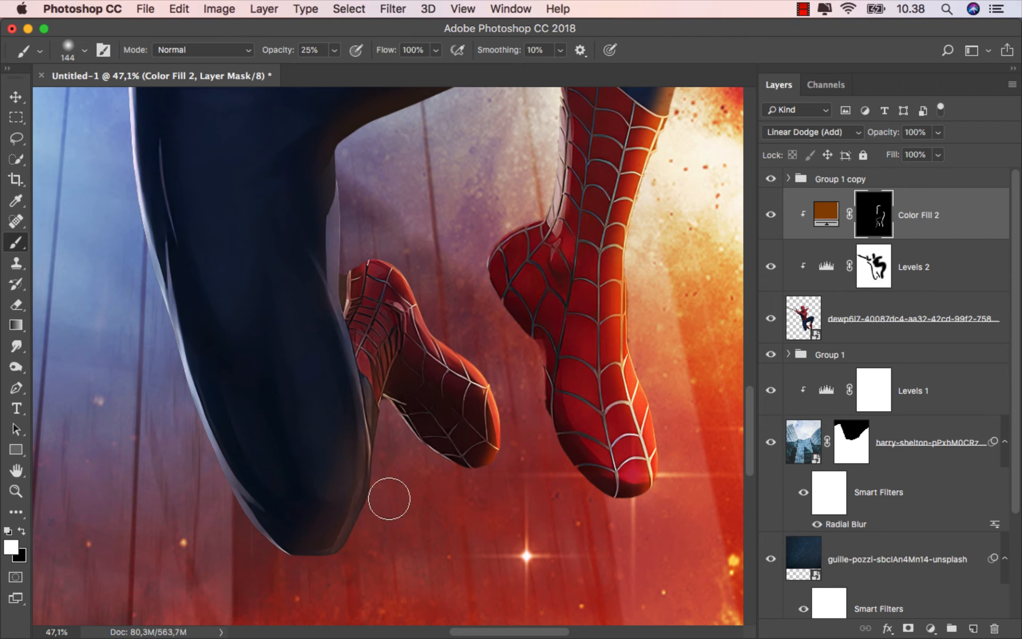
Paint white at 25% opacity over the straight leg's lower knee area and the rear foot on the fill mask.
{"action": "left_click_drag", "start_coordinate": [376, 498], "coordinate": [414, 499]}
{"action": "left_click_drag", "start_coordinate": [369, 530], "coordinate": [386, 530]}
{"action": "left_click_drag", "start_coordinate": [335, 559], "coordinate": [312, 551]}
{"action": "left_click_drag", "start_coordinate": [490, 464], "coordinate": [451, 341]}
{"action": "left_click_drag", "start_coordinate": [440, 272], "coordinate": [420, 272]}
{"action": "left_click", "coordinate": [495, 474], "text": "alt"}
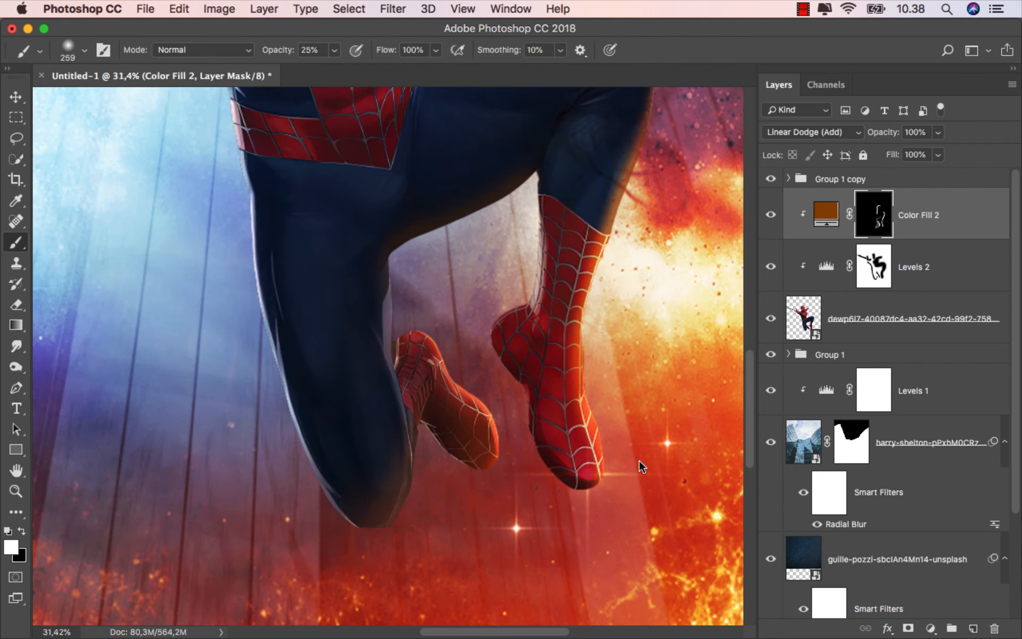
Set the brush opacity to 20%, and paint a soft orange glow over the bent leg's knee and shin.
{"action": "left_click_drag", "start_coordinate": [641, 462], "coordinate": [657, 462]}
{"action": "mouse_move", "coordinate": [600, 479]}
{"action": "left_mouse_down"}
{"action": "mouse_move", "coordinate": [582, 343]}
{"action": "mouse_move", "coordinate": [425, 566]}
{"action": "left_mouse_up"}
{"action": "key", "text": "2"}
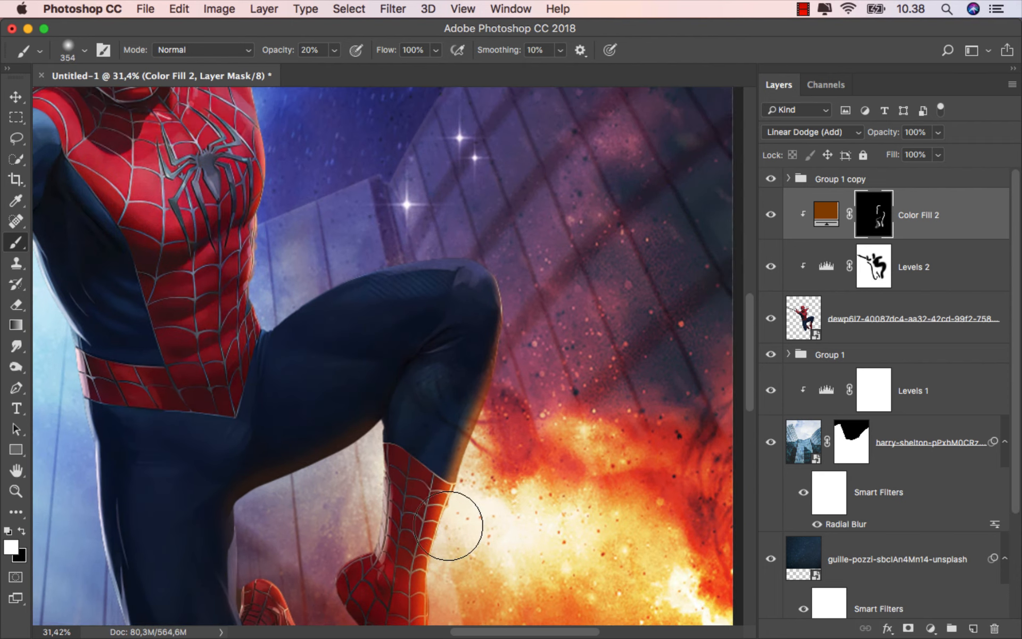
{"action": "left_click_drag", "start_coordinate": [447, 527], "coordinate": [476, 401]}
{"action": "left_click_drag", "start_coordinate": [536, 260], "coordinate": [534, 214]}
{"action": "left_click_drag", "start_coordinate": [479, 368], "coordinate": [446, 492]}
{"action": "left_click_drag", "start_coordinate": [448, 511], "coordinate": [437, 511]}
{"action": "left_click_drag", "start_coordinate": [468, 369], "coordinate": [453, 420]}
{"action": "left_click_drag", "start_coordinate": [500, 330], "coordinate": [444, 504]}
{"action": "left_click_drag", "start_coordinate": [444, 503], "coordinate": [483, 300]}
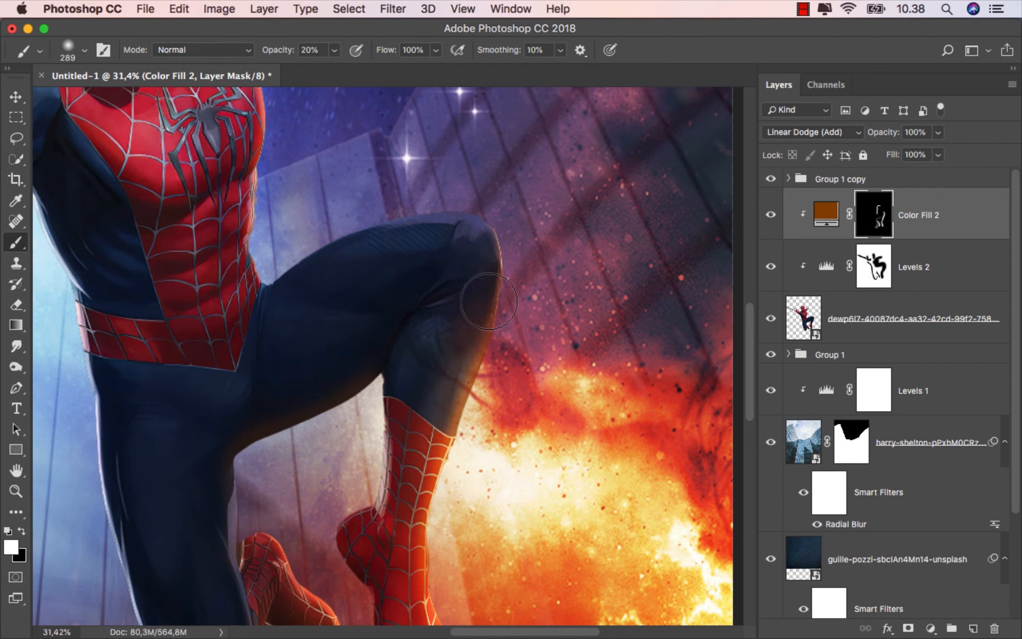
Extend the soft orange glow over the bent leg's calf and both red boots with a large brush at 20% opacity.
{"action": "left_click_drag", "start_coordinate": [538, 267], "coordinate": [537, 330]}
{"action": "scroll", "coordinate": [532, 314], "scroll_direction": "up", "scroll_amount": 1}
{"action": "scroll", "coordinate": [531, 331], "scroll_direction": "up", "scroll_amount": 3}
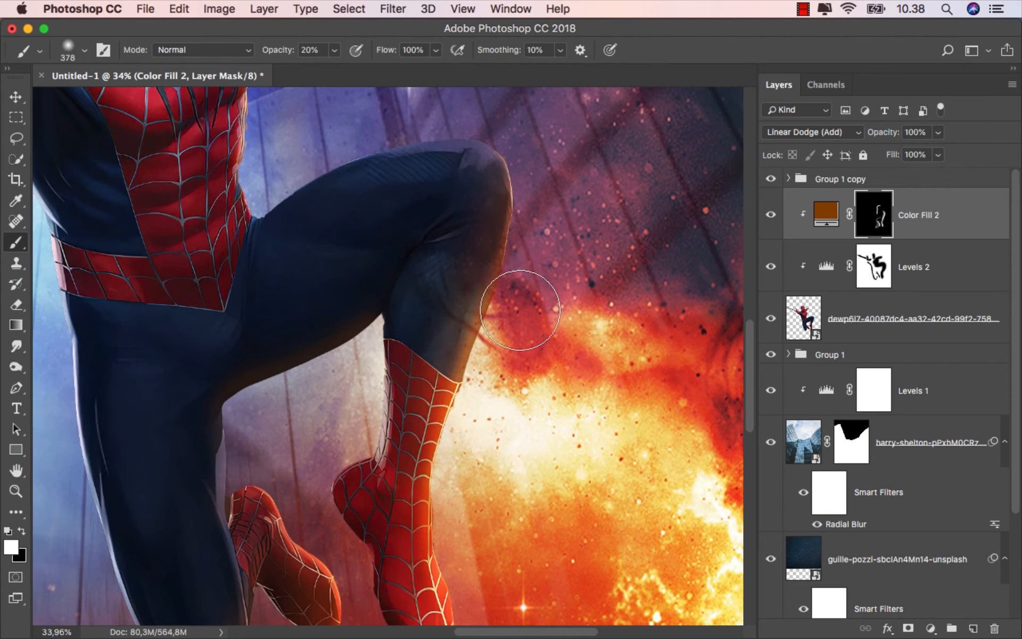
{"action": "left_click_drag", "start_coordinate": [452, 504], "coordinate": [434, 344]}
{"action": "left_click_drag", "start_coordinate": [349, 406], "coordinate": [335, 409]}
{"action": "mouse_move", "coordinate": [273, 434]}
{"action": "left_mouse_down"}
{"action": "mouse_move", "coordinate": [266, 376]}
{"action": "mouse_move", "coordinate": [511, 390]}
{"action": "left_mouse_up"}
{"action": "mouse_move", "coordinate": [639, 319]}
{"action": "left_mouse_down"}
{"action": "mouse_move", "coordinate": [477, 463]}
{"action": "mouse_move", "coordinate": [462, 500]}
{"action": "left_mouse_up"}
Set the brush opacity to 10%, and build up the faint orange glow over the lower legs on the fill mask.
{"action": "key", "text": "1"}
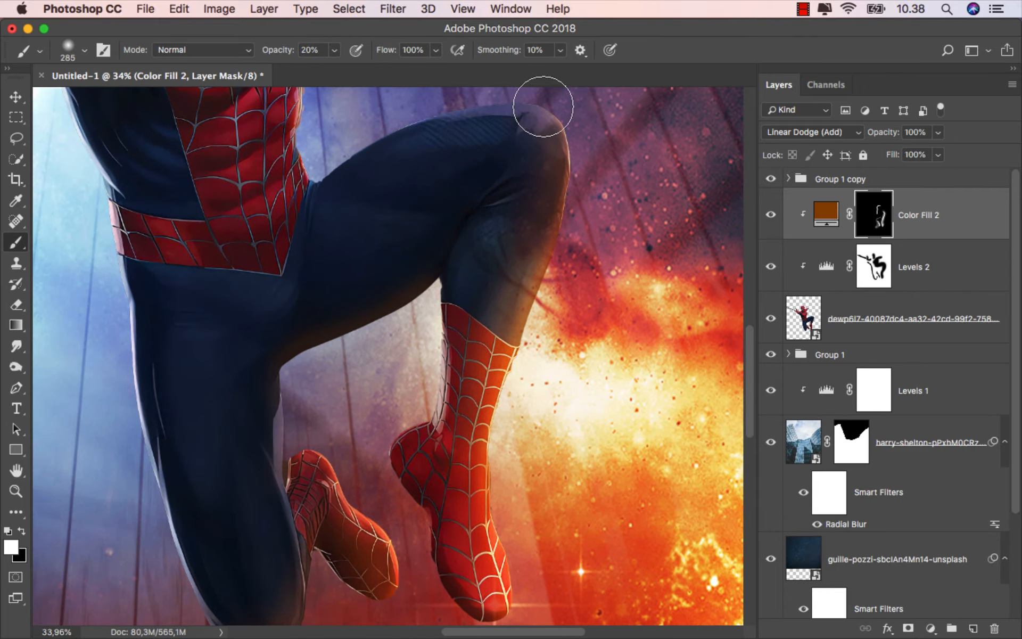
{"action": "left_click_drag", "start_coordinate": [468, 462], "coordinate": [582, 339]}
{"action": "left_click_drag", "start_coordinate": [423, 516], "coordinate": [458, 516]}
{"action": "mouse_move", "coordinate": [405, 479]}
{"action": "left_mouse_down"}
{"action": "mouse_move", "coordinate": [397, 430]}
{"action": "mouse_move", "coordinate": [397, 518]}
{"action": "left_mouse_up"}
{"action": "scroll", "coordinate": [317, 457], "scroll_direction": "down", "scroll_amount": 3}
{"action": "scroll", "coordinate": [373, 426], "scroll_direction": "up", "scroll_amount": 4}
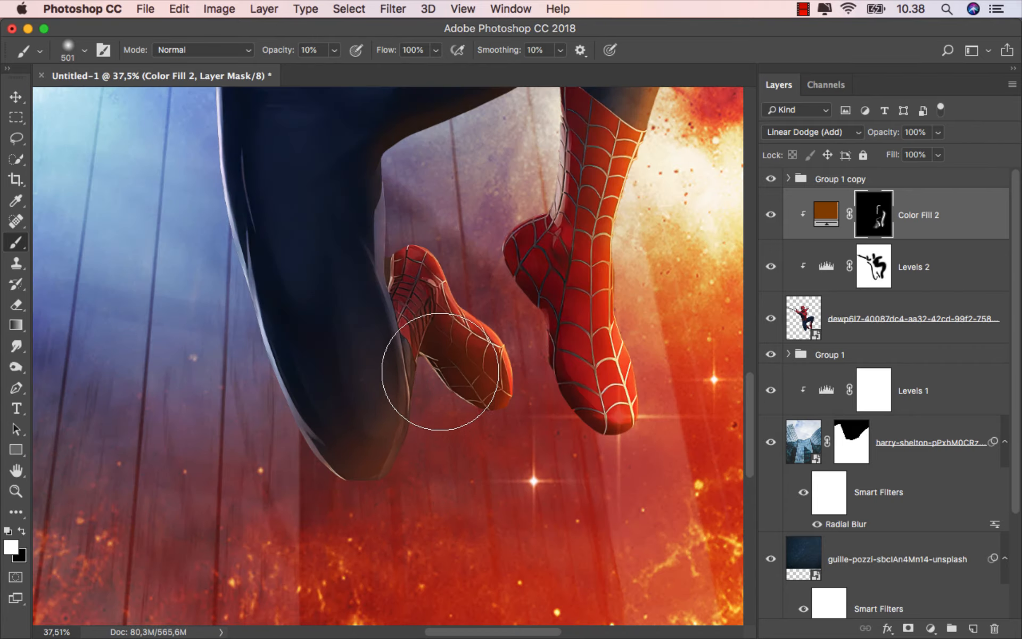
Soften the orange glow on the straight leg by painting the fill mask black at 10% opacity.
{"action": "key", "text": "x"}
{"action": "mouse_move", "coordinate": [345, 402]}
{"action": "left_mouse_down"}
{"action": "mouse_move", "coordinate": [342, 423]}
{"action": "mouse_move", "coordinate": [353, 410]}
{"action": "mouse_move", "coordinate": [286, 392]}
{"action": "left_mouse_up"}
{"action": "scroll", "coordinate": [440, 343], "scroll_direction": "down", "scroll_amount": 2}
{"action": "left_click_drag", "start_coordinate": [440, 343], "coordinate": [426, 347]}
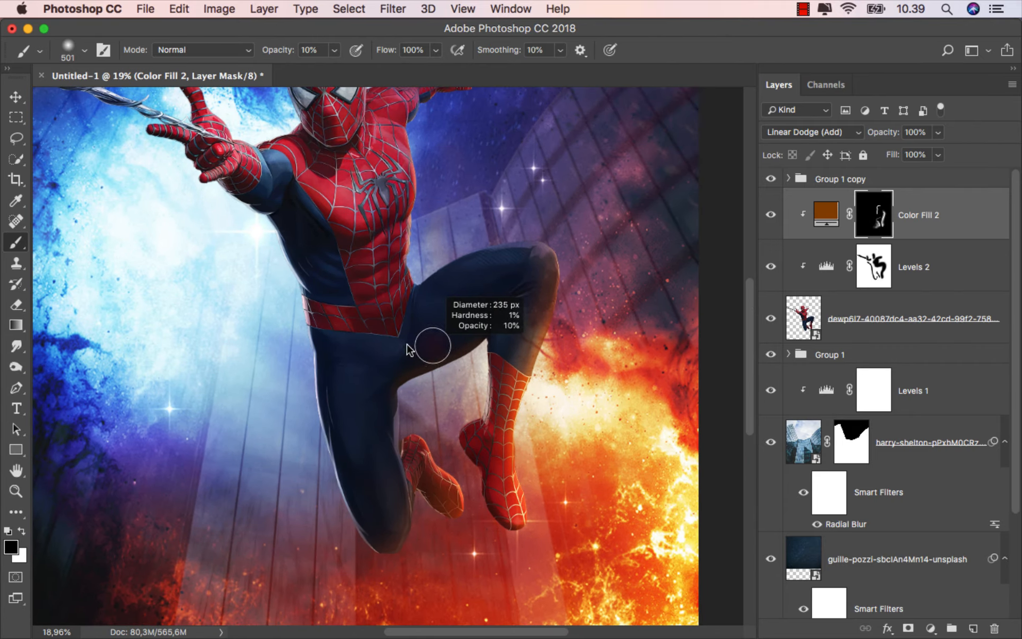
Paint the fill mask white at 10% opacity along the straight leg's inner edge with a 187 px brush.
{"action": "scroll", "coordinate": [471, 331], "scroll_direction": "up", "scroll_amount": 5}
{"action": "key", "text": "x"}
{"action": "left_click_drag", "start_coordinate": [492, 298], "coordinate": [501, 297]}
{"action": "left_click_drag", "start_coordinate": [236, 612], "coordinate": [354, 434]}
{"action": "left_click_drag", "start_coordinate": [337, 391], "coordinate": [323, 391]}
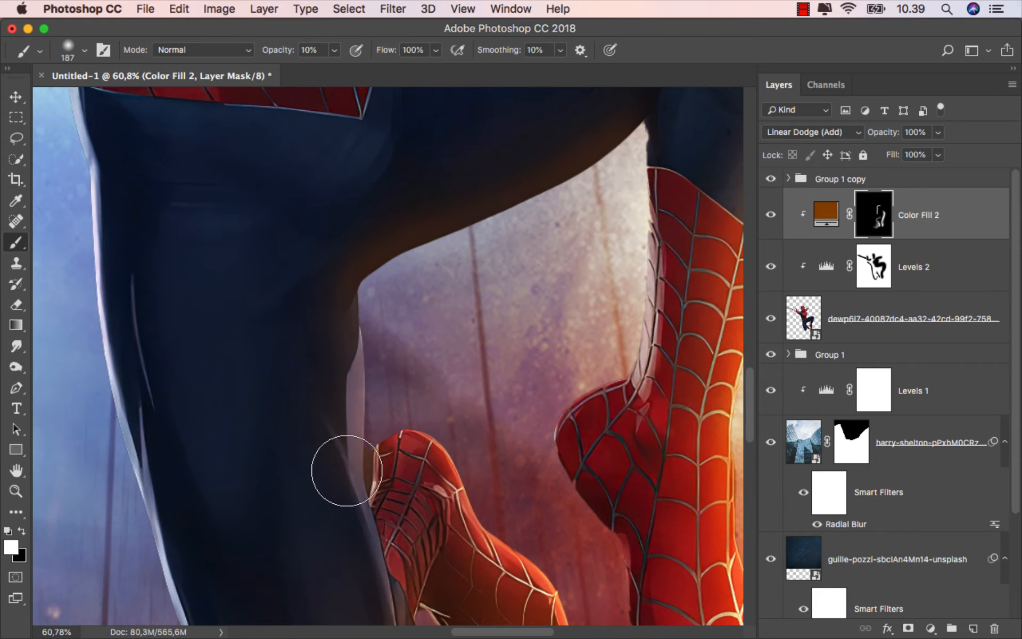
{"action": "scroll", "coordinate": [397, 306], "scroll_direction": "down", "scroll_amount": 3}
{"action": "key", "text": "x"}
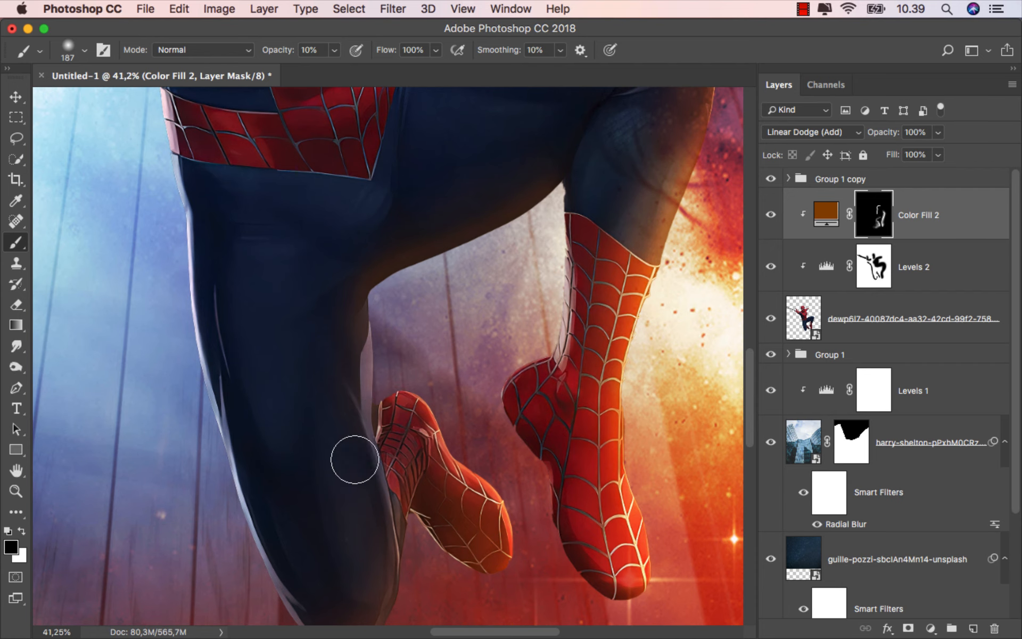
Paint white at 10% opacity over the fire-side shoulder and chest on the fill mask with a 476 px brush.
{"action": "scroll", "coordinate": [446, 376], "scroll_direction": "down", "scroll_amount": 6}
{"action": "left_click_drag", "start_coordinate": [446, 376], "coordinate": [414, 608]}
{"action": "scroll", "coordinate": [393, 348], "scroll_direction": "up", "scroll_amount": 5}
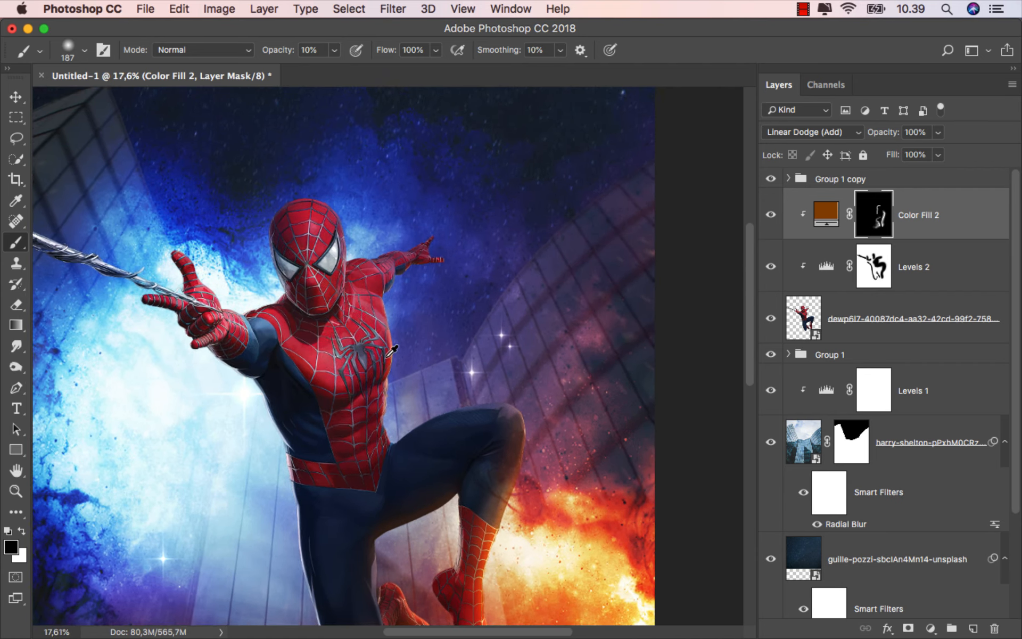
{"action": "key", "text": "x"}
{"action": "left_click_drag", "start_coordinate": [392, 285], "coordinate": [426, 286]}
{"action": "left_click_drag", "start_coordinate": [432, 334], "coordinate": [444, 334]}
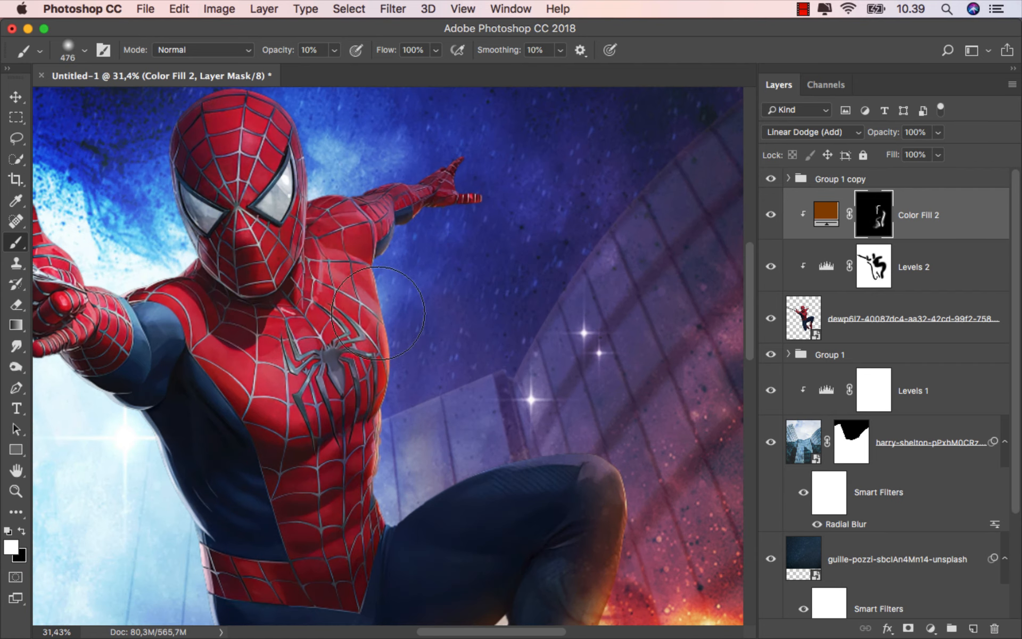
{"action": "left_click_drag", "start_coordinate": [376, 341], "coordinate": [325, 261]}
{"action": "left_click_drag", "start_coordinate": [423, 345], "coordinate": [490, 251]}
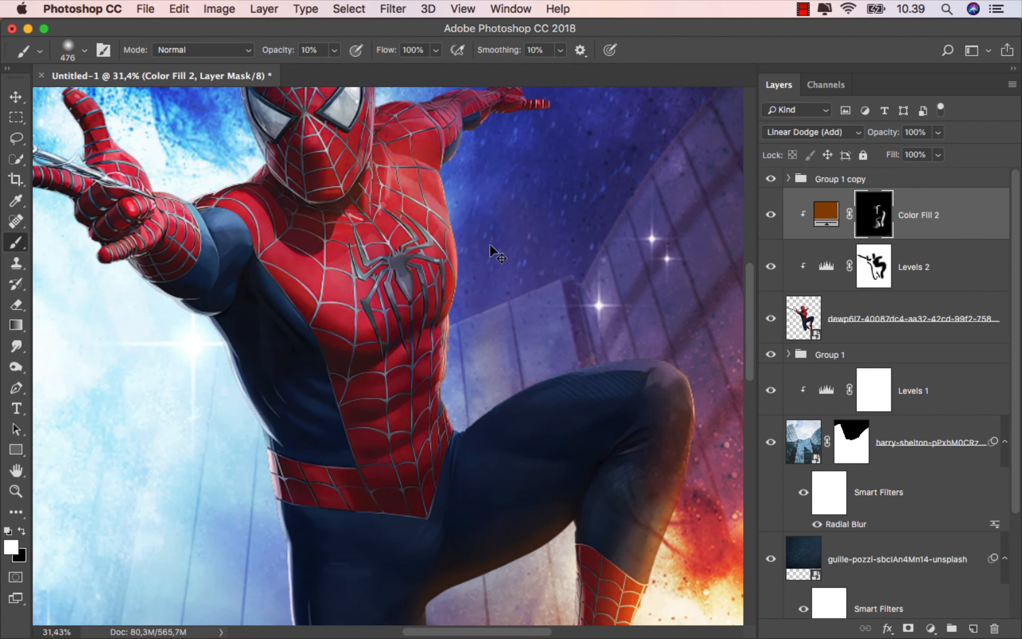
Spread the orange glow across the spider emblem, lower chest and abdomen on the fill mask at 10% opacity.
{"action": "left_click_drag", "start_coordinate": [339, 302], "coordinate": [375, 314]}
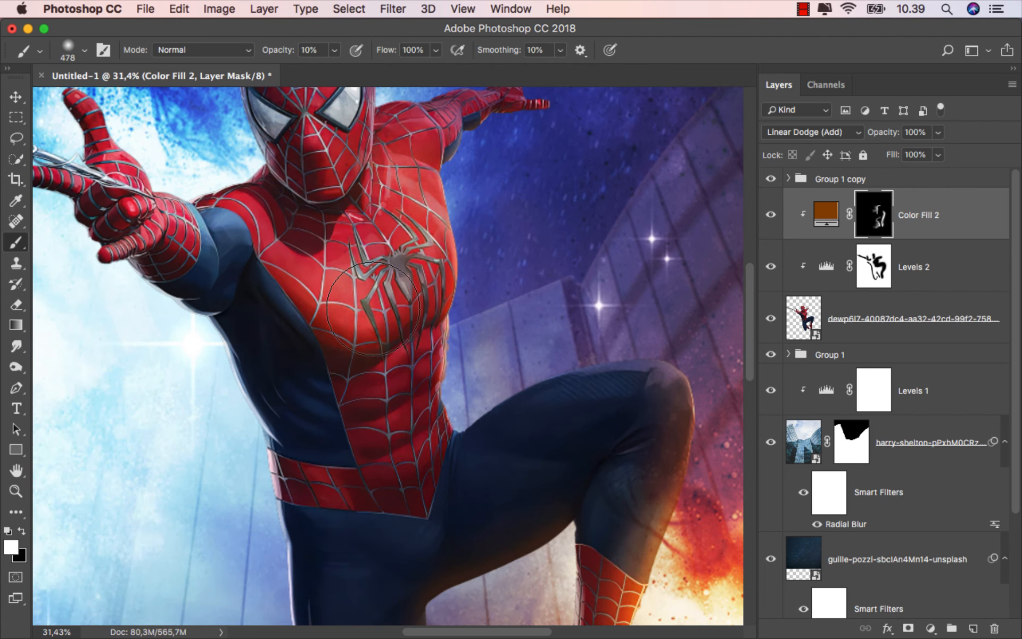
{"action": "left_click_drag", "start_coordinate": [475, 298], "coordinate": [440, 296]}
{"action": "left_click_drag", "start_coordinate": [463, 351], "coordinate": [442, 351]}
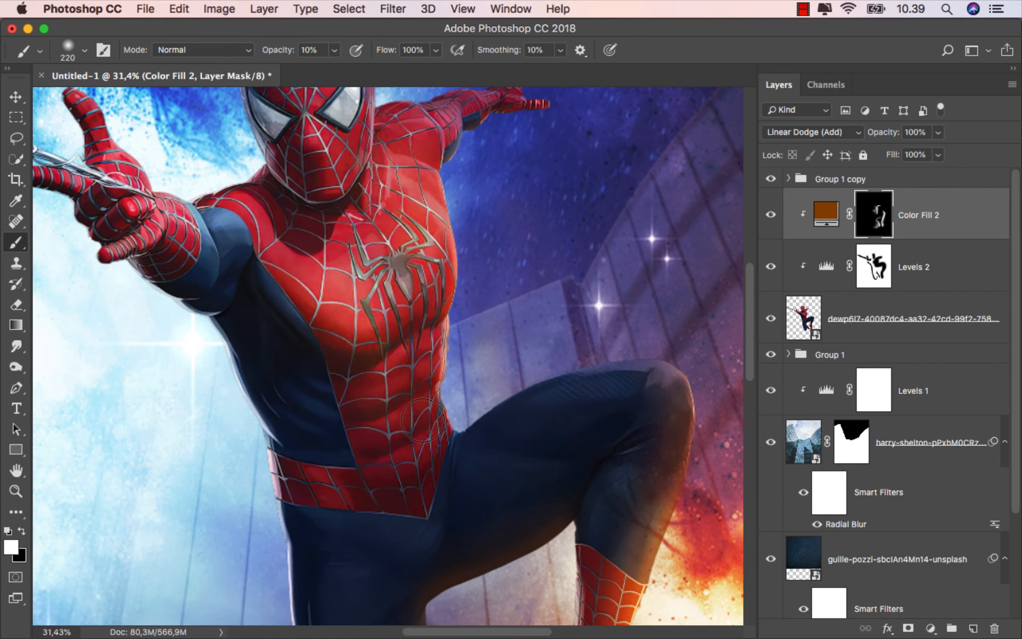
{"action": "left_click_drag", "start_coordinate": [423, 301], "coordinate": [437, 299]}
{"action": "left_click_drag", "start_coordinate": [448, 344], "coordinate": [453, 445]}
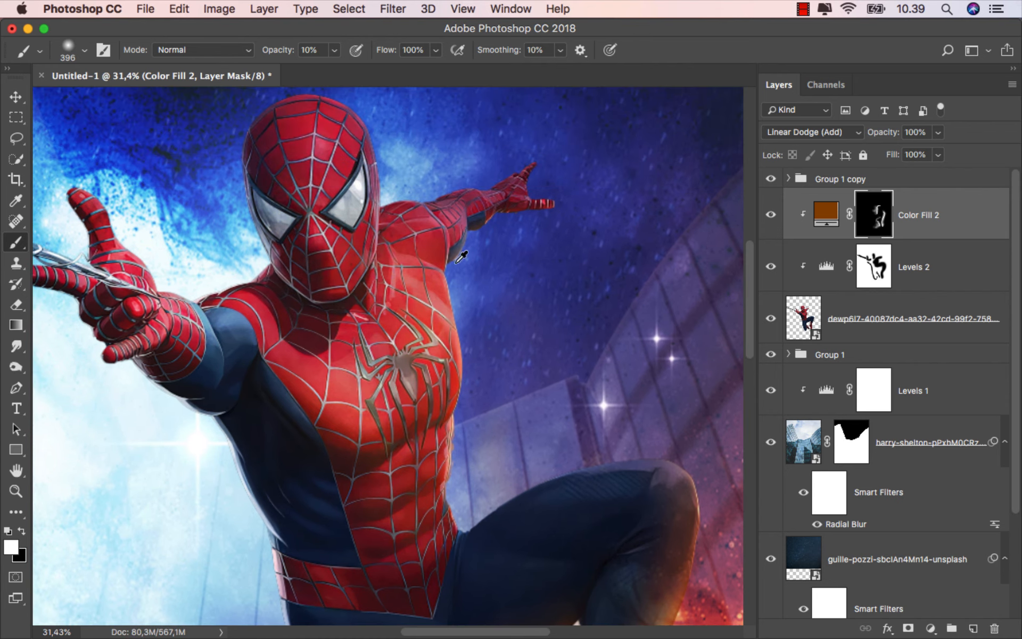
Paint the fill mask white along the underside of the rear arm and hand with a small soft brush.
{"action": "mouse_move", "coordinate": [480, 263]}
{"action": "left_mouse_down"}
{"action": "mouse_move", "coordinate": [447, 235]}
{"action": "mouse_move", "coordinate": [415, 233]}
{"action": "left_mouse_up"}
{"action": "scroll", "coordinate": [476, 229], "scroll_direction": "up", "scroll_amount": 10}
{"action": "left_click_drag", "start_coordinate": [426, 361], "coordinate": [414, 487]}
{"action": "scroll", "coordinate": [429, 350], "scroll_direction": "down", "scroll_amount": 2}
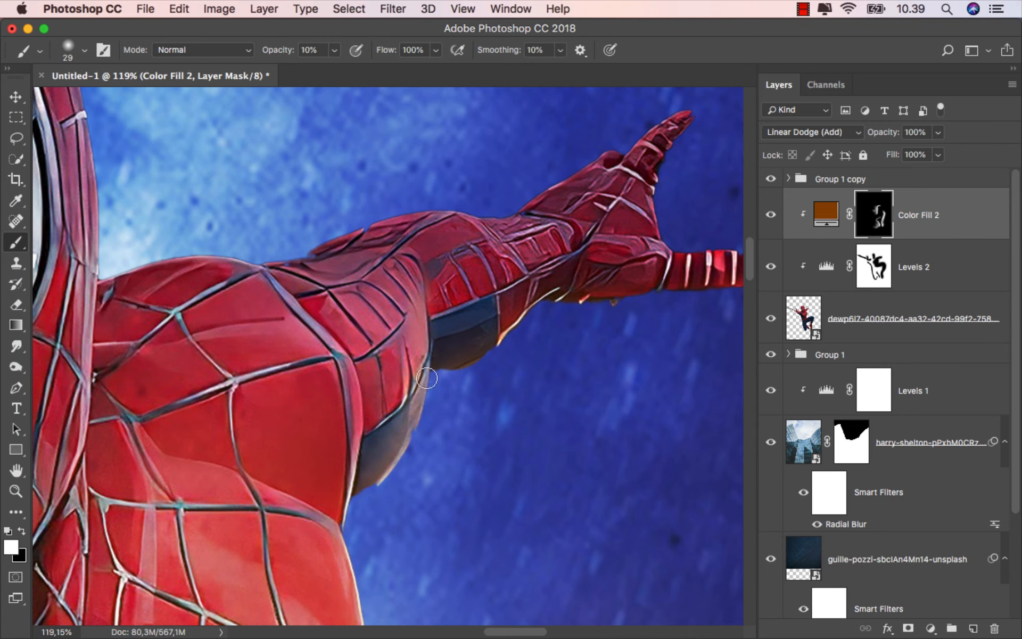
{"action": "mouse_move", "coordinate": [451, 356]}
{"action": "left_mouse_down"}
{"action": "mouse_move", "coordinate": [437, 362]}
{"action": "mouse_move", "coordinate": [475, 356]}
{"action": "mouse_move", "coordinate": [548, 297]}
{"action": "mouse_move", "coordinate": [522, 294]}
{"action": "left_mouse_up"}
{"action": "left_click_drag", "start_coordinate": [561, 259], "coordinate": [560, 301]}
{"action": "left_click_drag", "start_coordinate": [572, 330], "coordinate": [536, 336]}
{"action": "left_click_drag", "start_coordinate": [607, 324], "coordinate": [598, 324]}
{"action": "left_click_drag", "start_coordinate": [374, 379], "coordinate": [554, 299]}
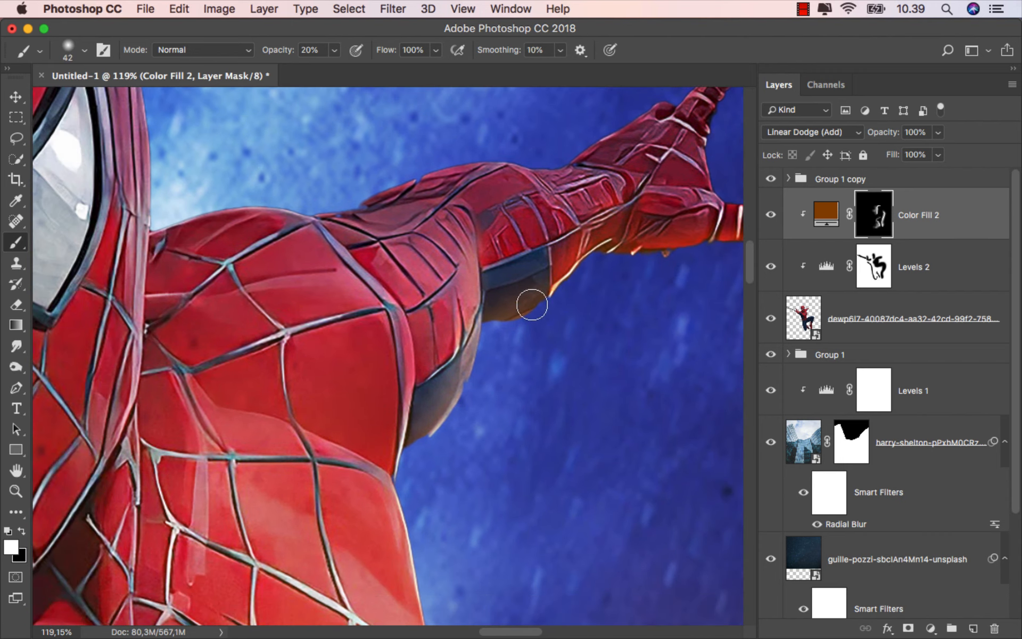
Paint white at 20% opacity over the rear arm, shoulder and fire-side half of the masked face on the fill mask.
{"action": "mouse_move", "coordinate": [404, 456]}
{"action": "left_mouse_down"}
{"action": "mouse_move", "coordinate": [407, 335]}
{"action": "mouse_move", "coordinate": [403, 385]}
{"action": "mouse_move", "coordinate": [386, 392]}
{"action": "mouse_move", "coordinate": [418, 390]}
{"action": "left_mouse_up"}
{"action": "left_click_drag", "start_coordinate": [409, 389], "coordinate": [334, 389]}
{"action": "left_click_drag", "start_coordinate": [281, 258], "coordinate": [474, 322]}
{"action": "left_click_drag", "start_coordinate": [454, 420], "coordinate": [395, 504]}
{"action": "left_click_drag", "start_coordinate": [400, 406], "coordinate": [387, 298]}
{"action": "mouse_move", "coordinate": [362, 201]}
{"action": "left_mouse_down"}
{"action": "mouse_move", "coordinate": [419, 341]}
{"action": "mouse_move", "coordinate": [466, 298]}
{"action": "mouse_move", "coordinate": [464, 261]}
{"action": "left_mouse_up"}
{"action": "left_click_drag", "start_coordinate": [477, 183], "coordinate": [434, 204]}
{"action": "mouse_move", "coordinate": [473, 295]}
{"action": "left_mouse_down"}
{"action": "mouse_move", "coordinate": [410, 523]}
{"action": "mouse_move", "coordinate": [418, 471]}
{"action": "left_mouse_up"}
{"action": "left_click_drag", "start_coordinate": [433, 482], "coordinate": [458, 480]}
{"action": "left_click_drag", "start_coordinate": [396, 516], "coordinate": [437, 424]}
{"action": "left_click_drag", "start_coordinate": [417, 315], "coordinate": [451, 315]}
{"action": "mouse_move", "coordinate": [420, 325]}
{"action": "left_mouse_down"}
{"action": "mouse_move", "coordinate": [344, 230]}
{"action": "mouse_move", "coordinate": [394, 413]}
{"action": "mouse_move", "coordinate": [424, 385]}
{"action": "left_mouse_up"}
Strengthen the orange glow down the chest and torso with a larger white brush at 20% opacity.
{"action": "scroll", "coordinate": [424, 220], "scroll_direction": "down", "scroll_amount": 6}
{"action": "scroll", "coordinate": [435, 284], "scroll_direction": "up", "scroll_amount": 5}
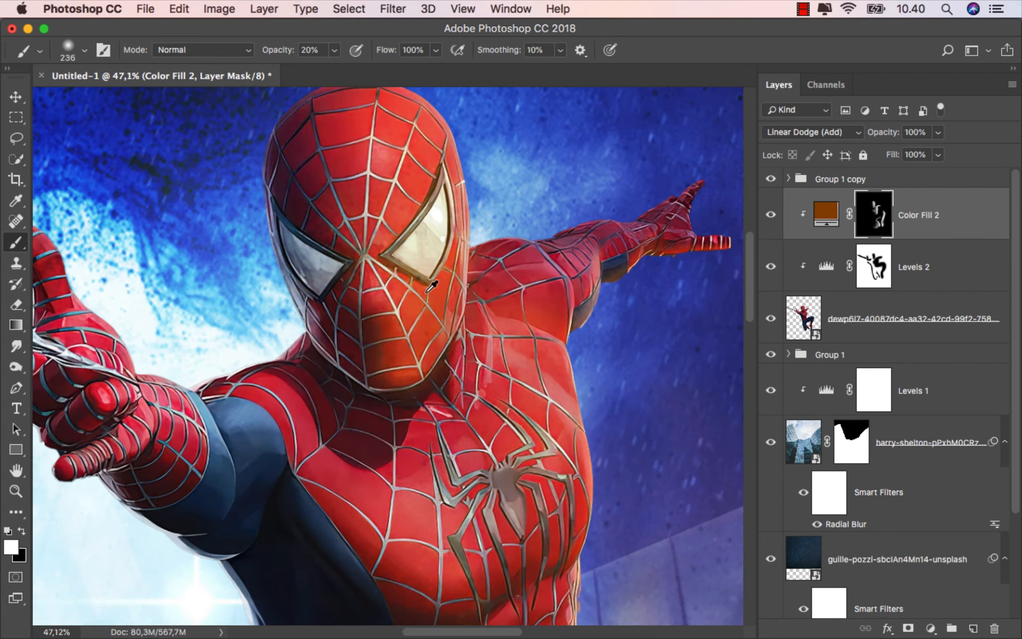
{"action": "scroll", "coordinate": [479, 298], "scroll_direction": "down", "scroll_amount": 2}
{"action": "scroll", "coordinate": [541, 322], "scroll_direction": "down", "scroll_amount": 1}
{"action": "left_click_drag", "start_coordinate": [549, 327], "coordinate": [613, 327]}
{"action": "mouse_move", "coordinate": [509, 314]}
{"action": "left_mouse_down"}
{"action": "mouse_move", "coordinate": [508, 343]}
{"action": "mouse_move", "coordinate": [561, 483]}
{"action": "mouse_move", "coordinate": [548, 510]}
{"action": "left_mouse_up"}
Paint the fill mask black over the face's blue-lit side with a 515 px brush, and hide the orange fill to compare.
{"action": "left_click", "coordinate": [24, 530]}
{"action": "left_click_drag", "start_coordinate": [463, 326], "coordinate": [474, 326]}
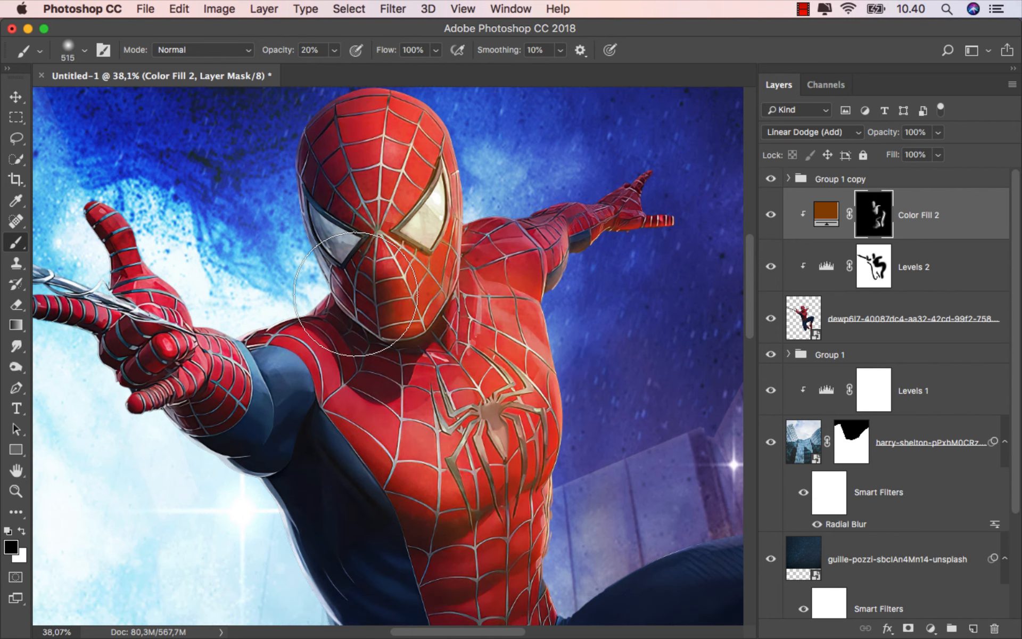
{"action": "mouse_move", "coordinate": [355, 293]}
{"action": "left_mouse_down"}
{"action": "mouse_move", "coordinate": [391, 287]}
{"action": "mouse_move", "coordinate": [366, 156]}
{"action": "left_mouse_up"}
{"action": "scroll", "coordinate": [371, 249], "scroll_direction": "down", "scroll_amount": 6}
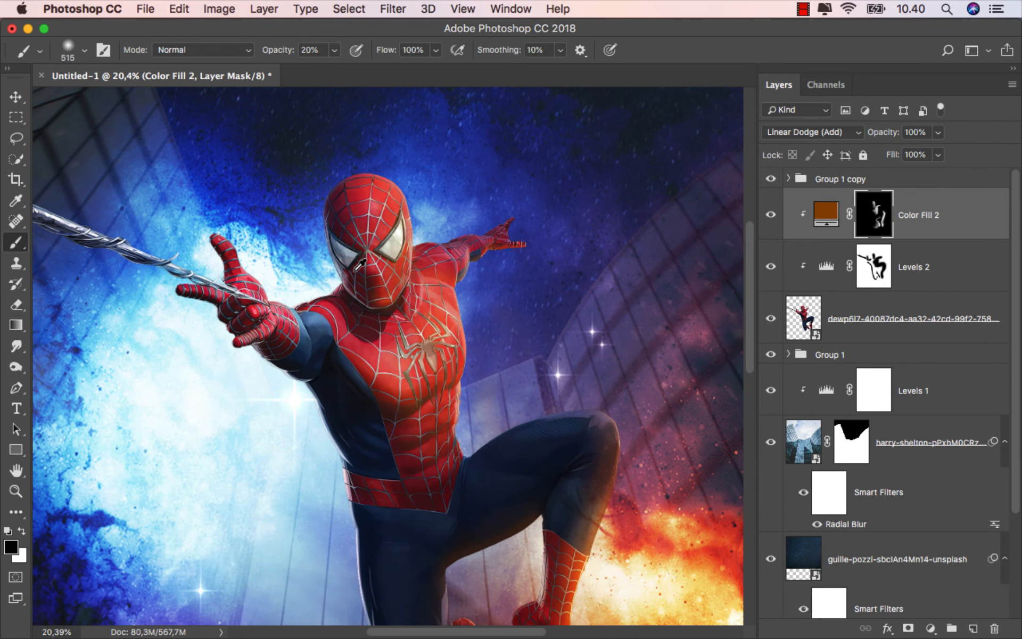
{"action": "left_click", "coordinate": [778, 214]}
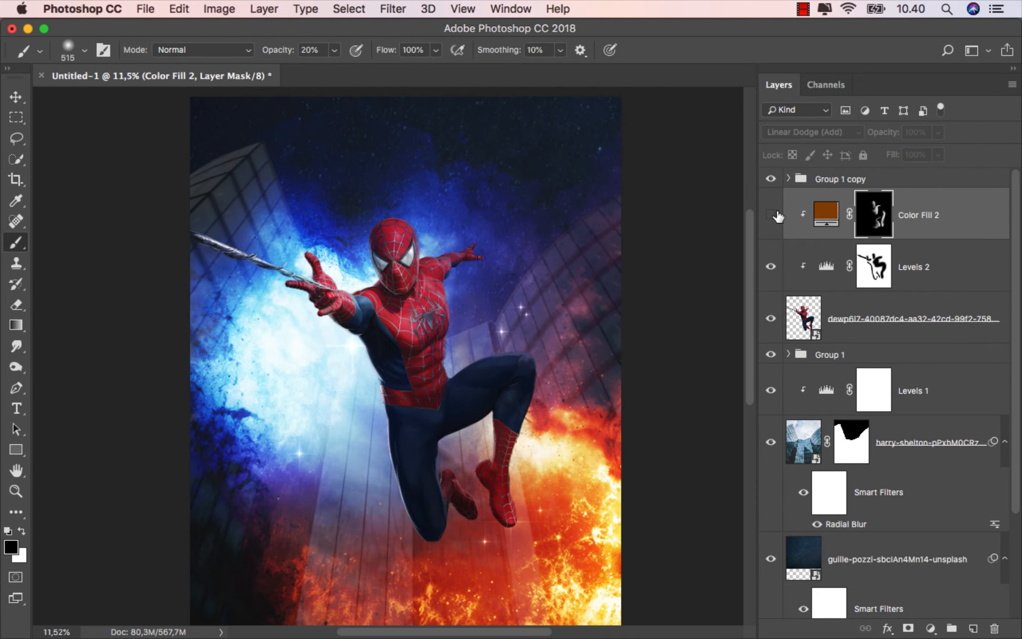
Compare the figure with and without the orange fill, leaving the fill layer shown.
{"action": "left_click", "coordinate": [778, 215]}
{"action": "left_click", "coordinate": [777, 215]}
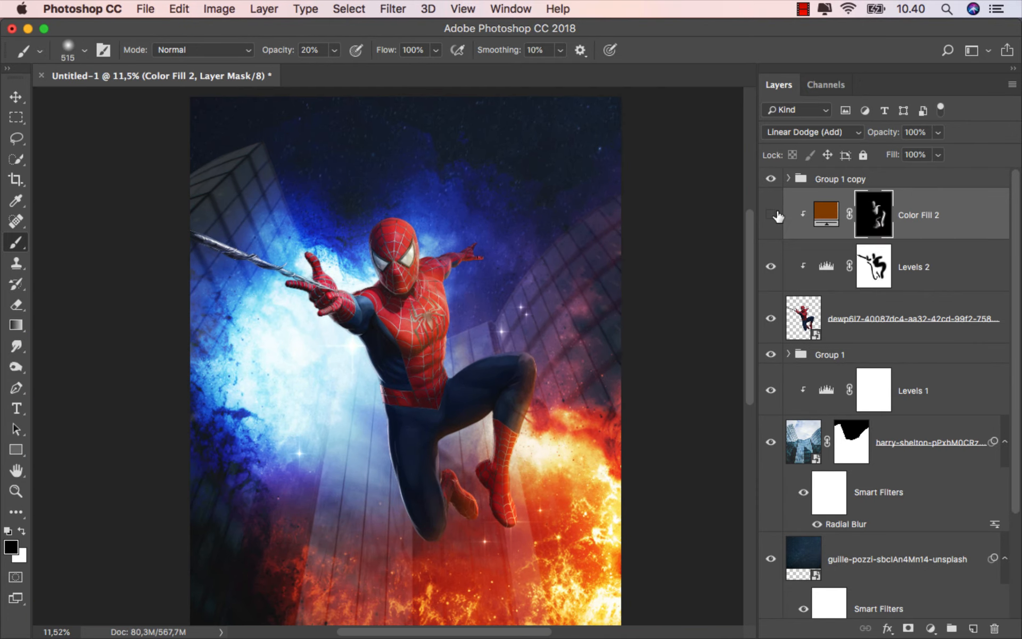
{"action": "left_click", "coordinate": [777, 216]}
Add a solid colour fill layer in dark blue #273c76 directly above the orange fill.
{"action": "left_click", "coordinate": [929, 224]}
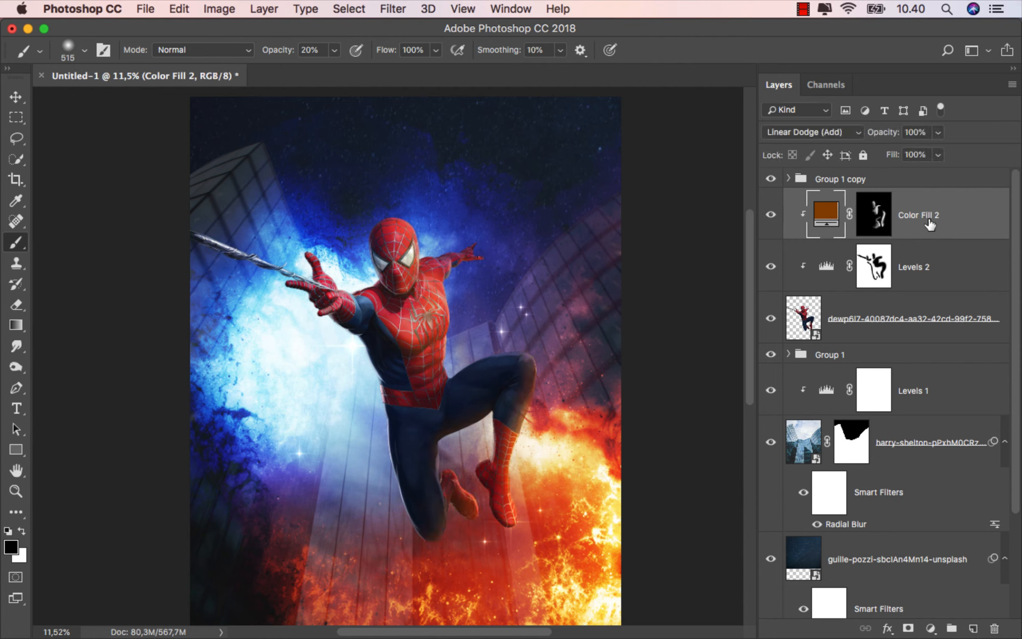
{"action": "key", "text": "v"}
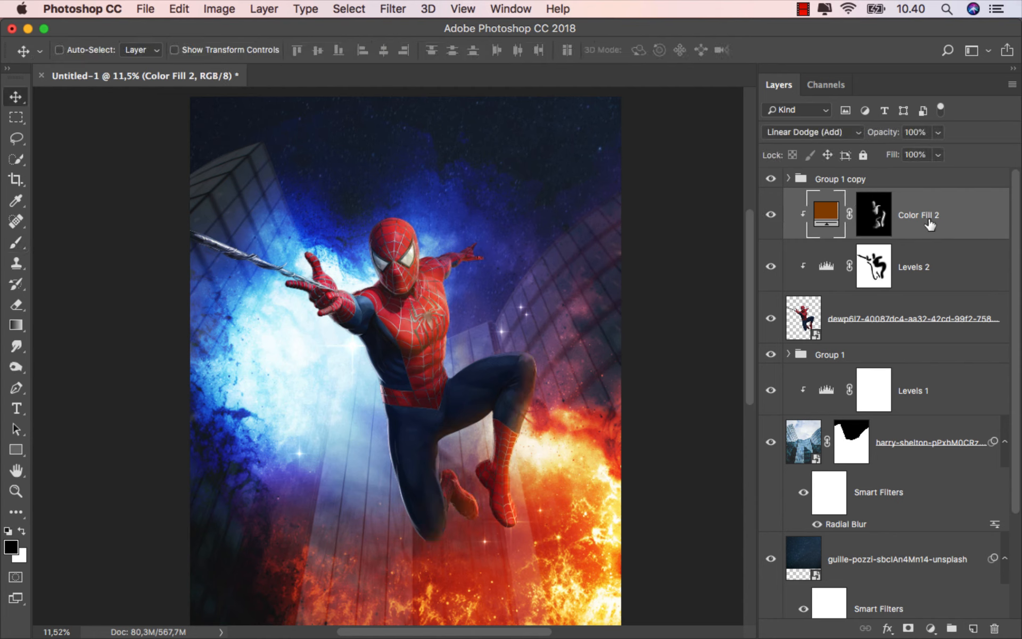
{"action": "left_click", "coordinate": [930, 630]}
{"action": "left_click", "coordinate": [956, 322]}
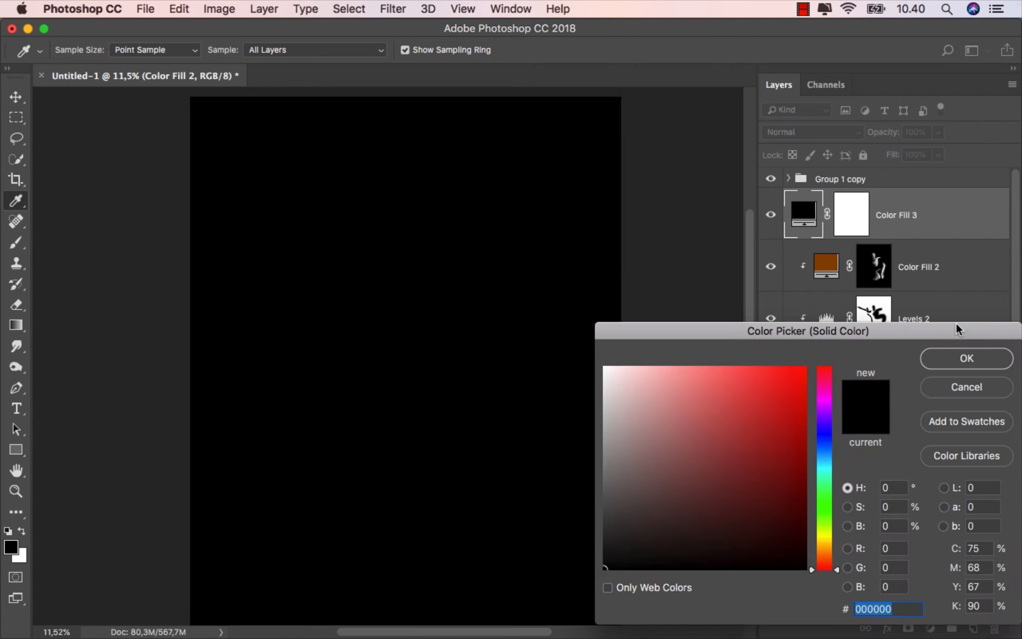
{"action": "left_click", "coordinate": [825, 452]}
{"action": "mouse_move", "coordinate": [826, 452]}
{"action": "left_mouse_down"}
{"action": "mouse_move", "coordinate": [735, 468]}
{"action": "mouse_move", "coordinate": [739, 475]}
{"action": "left_mouse_up"}
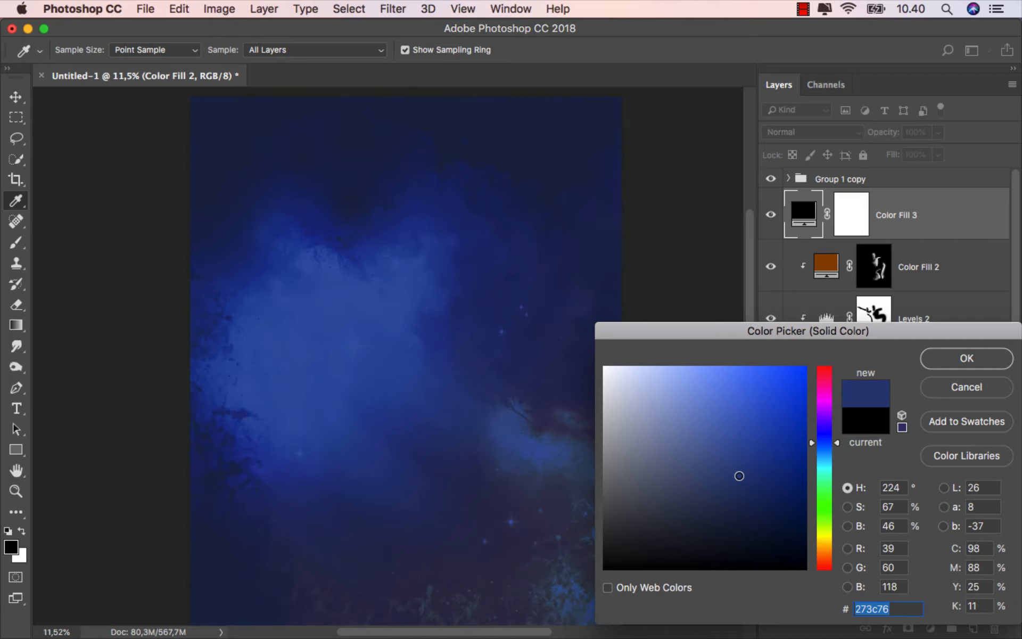
{"action": "left_click", "coordinate": [958, 365]}
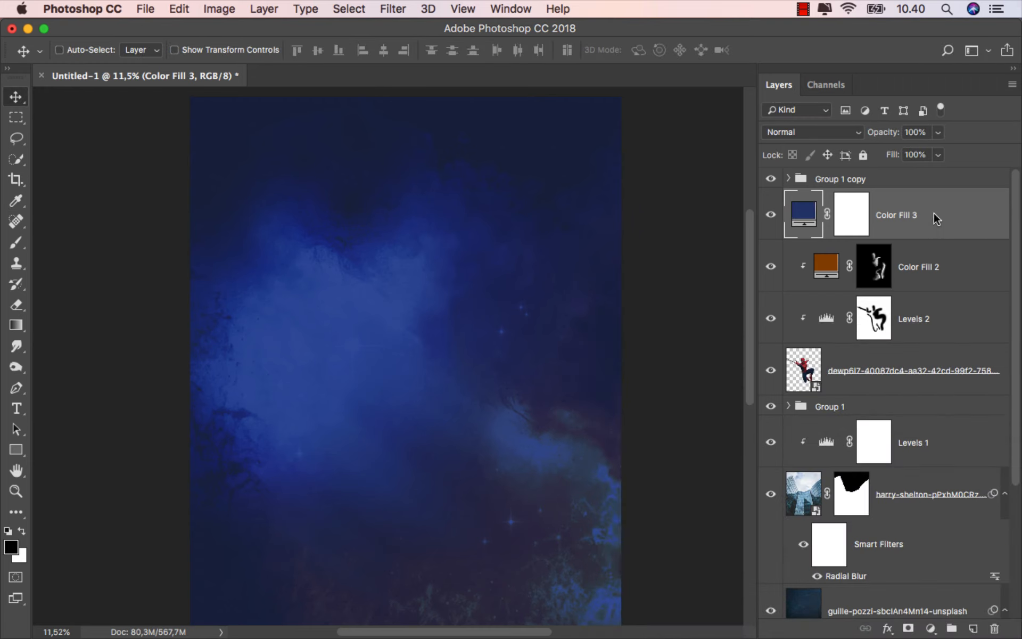
Clip the blue fill to the figure and set its blend mode to Hard Light.
{"action": "right_click", "coordinate": [934, 213]}
{"action": "left_click", "coordinate": [832, 480]}
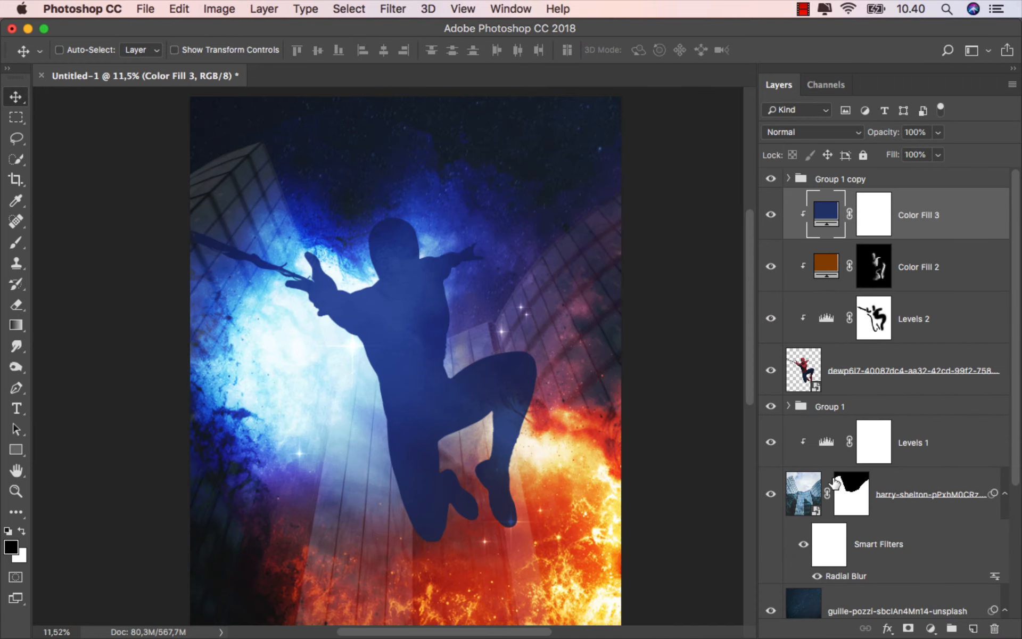
{"action": "left_click", "coordinate": [809, 132]}
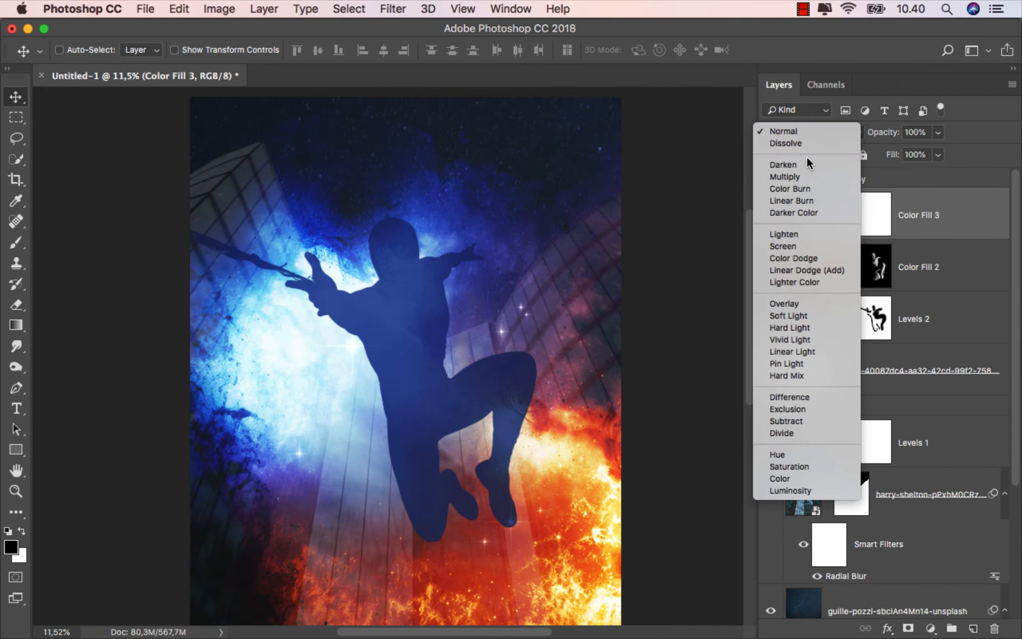
{"action": "left_click", "coordinate": [806, 326]}
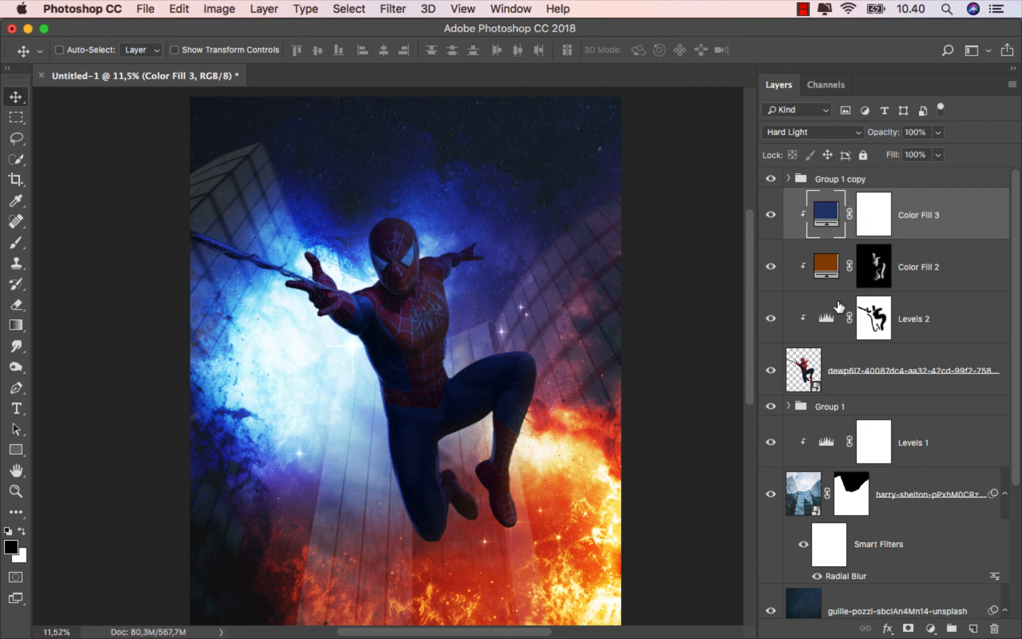
Invert the blue fill's layer mask to black and switch to the Brush tool.
{"action": "left_click", "coordinate": [881, 216]}
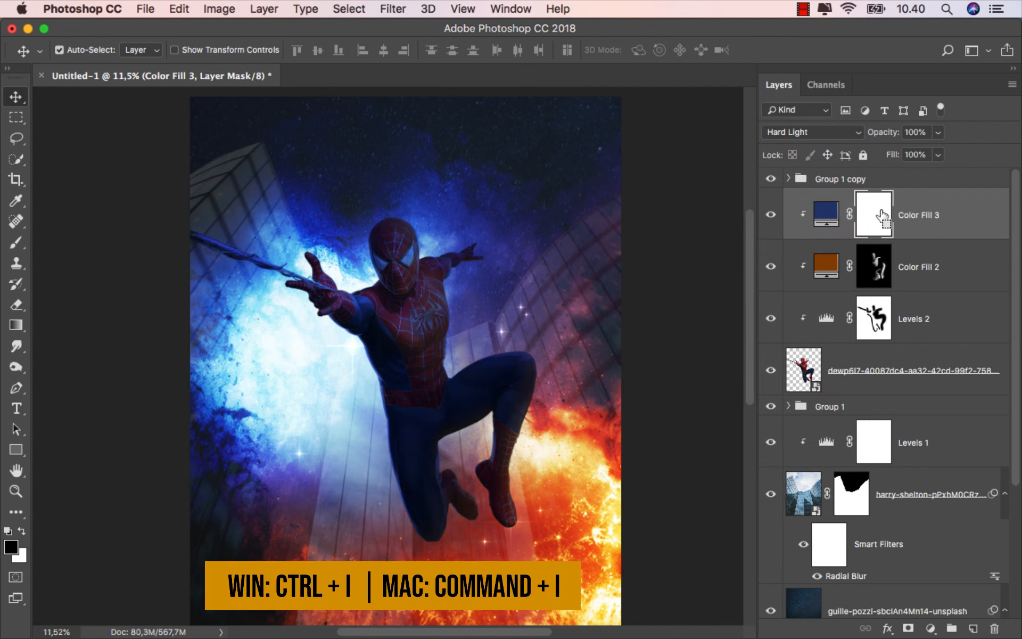
{"action": "key", "text": "super+i"}
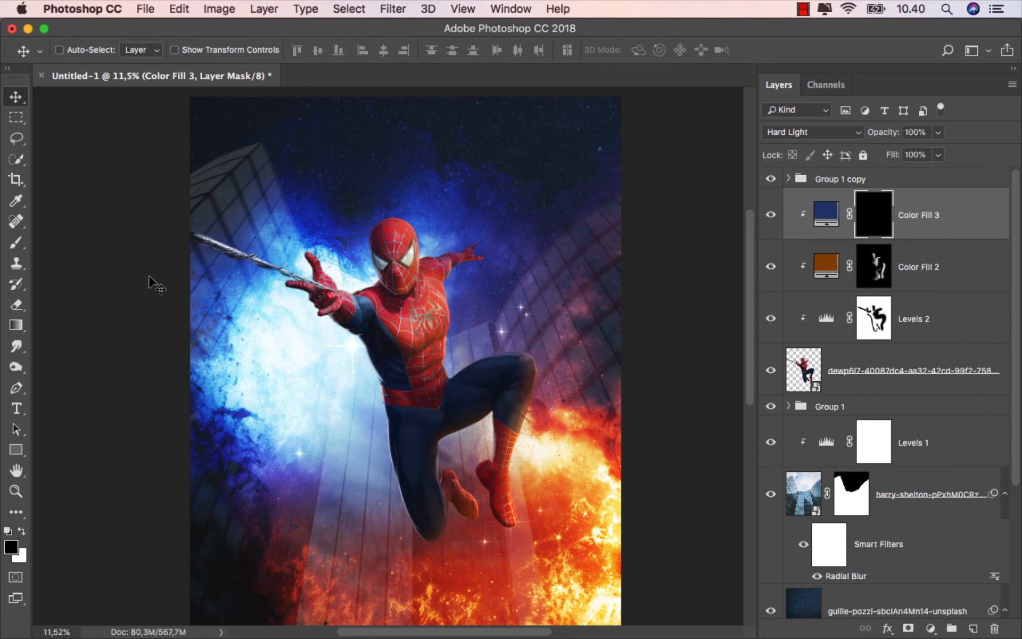
{"action": "left_click", "coordinate": [22, 244]}
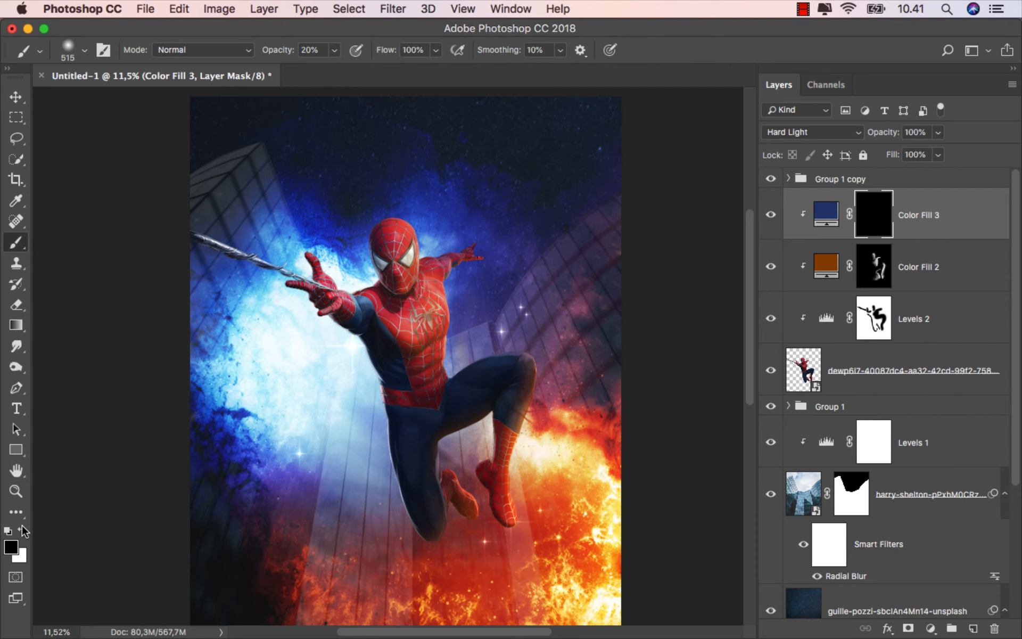
Paint the blue fill's mask white at 20% opacity along the blue-lit side of the face with 255 and 147 px brushes.
{"action": "scroll", "coordinate": [373, 232], "scroll_direction": "up", "scroll_amount": 10}
{"action": "left_click_drag", "start_coordinate": [358, 223], "coordinate": [308, 222]}
{"action": "scroll", "coordinate": [346, 214], "scroll_direction": "up", "scroll_amount": 2}
{"action": "scroll", "coordinate": [346, 214], "scroll_direction": "up", "scroll_amount": 1}
{"action": "left_click_drag", "start_coordinate": [338, 266], "coordinate": [358, 481]}
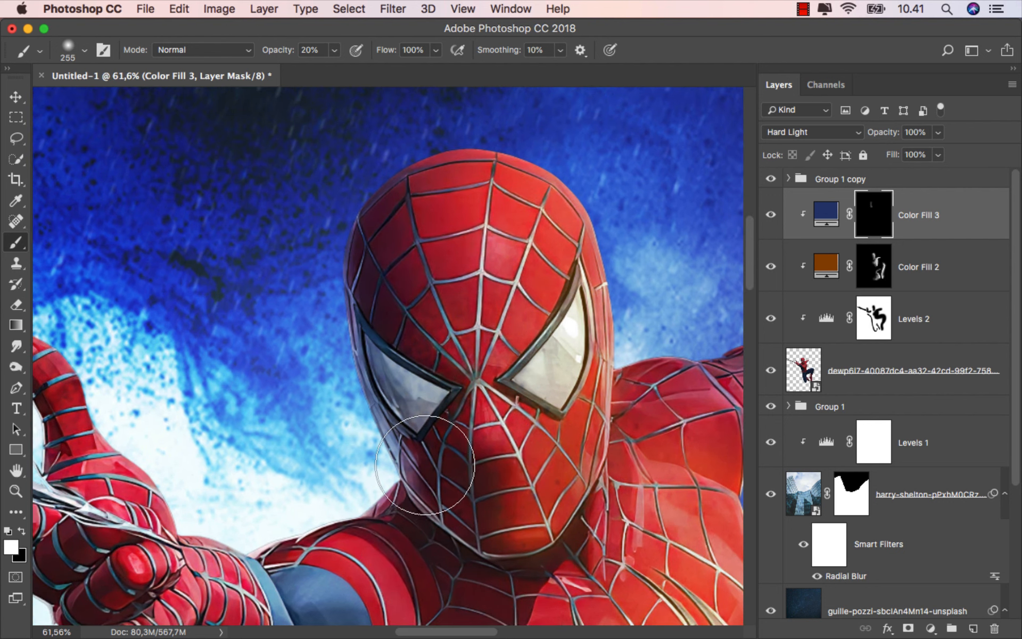
{"action": "left_click_drag", "start_coordinate": [425, 463], "coordinate": [403, 456]}
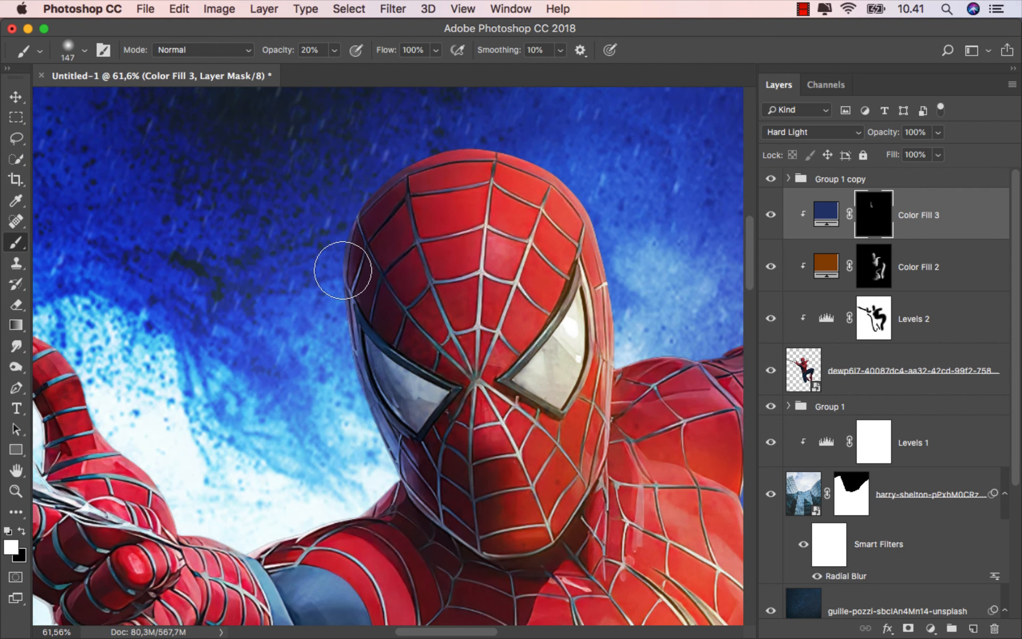
Paint white over the front shoulder, outstretched hand and web line on the blue fill's mask with a soft brush.
{"action": "scroll", "coordinate": [367, 191], "scroll_direction": "down", "scroll_amount": 3}
{"action": "scroll", "coordinate": [354, 372], "scroll_direction": "up", "scroll_amount": 1}
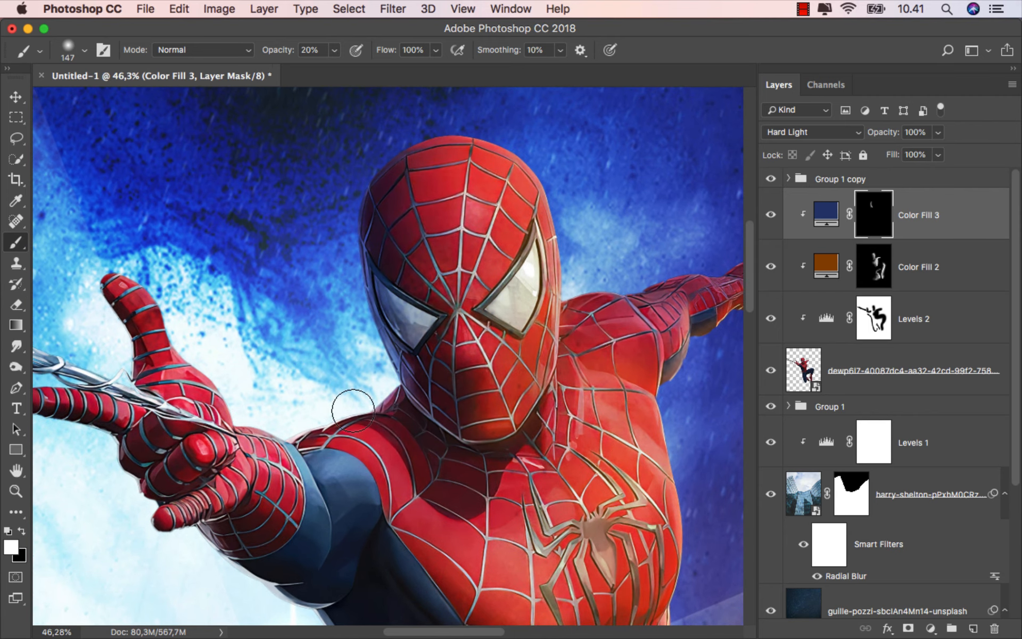
{"action": "scroll", "coordinate": [320, 346], "scroll_direction": "left", "scroll_amount": 10}
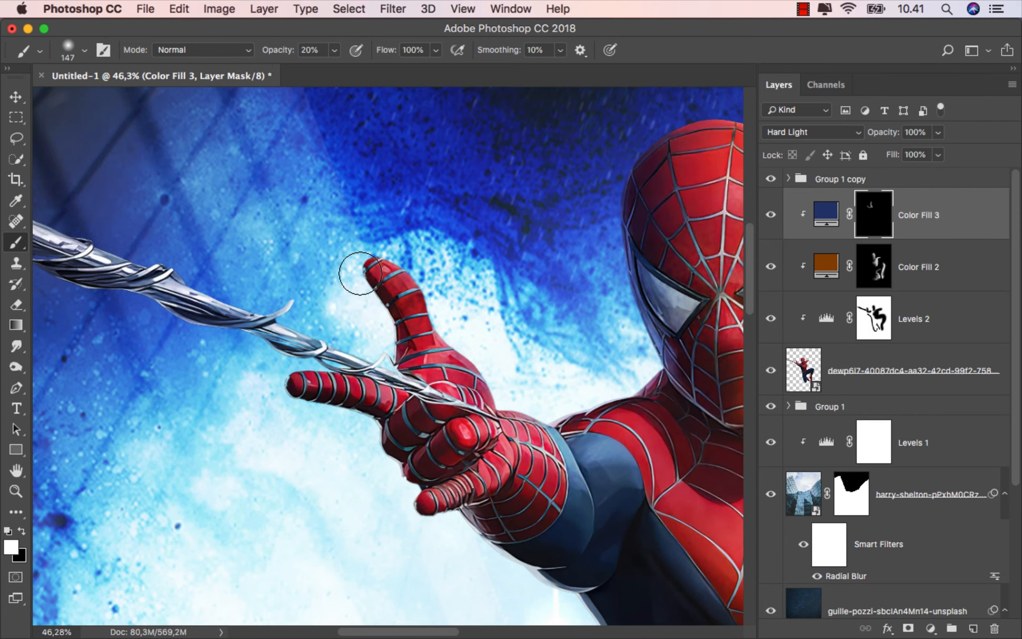
{"action": "left_click_drag", "start_coordinate": [282, 367], "coordinate": [486, 456]}
{"action": "left_click_drag", "start_coordinate": [469, 440], "coordinate": [89, 286], "text": "ctrl+alt"}
Paint white along the fingers and underside of the forward arm on the mask with a 184 px brush.
{"action": "scroll", "coordinate": [242, 299], "scroll_direction": "down", "scroll_amount": 5}
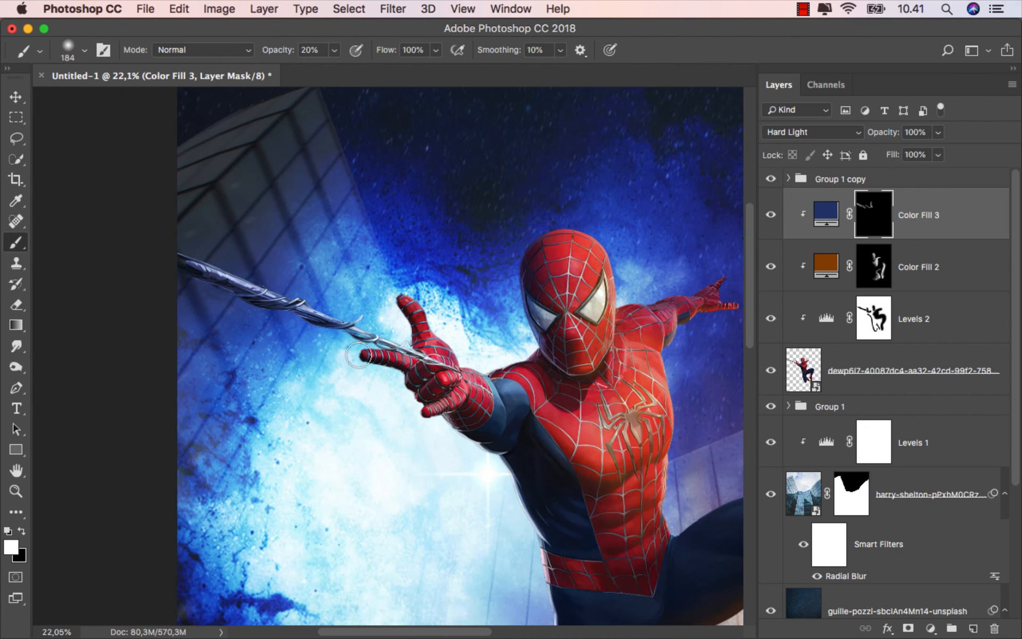
{"action": "scroll", "coordinate": [441, 398], "scroll_direction": "down", "scroll_amount": 1}
{"action": "scroll", "coordinate": [446, 391], "scroll_direction": "up", "scroll_amount": 5}
{"action": "scroll", "coordinate": [326, 365], "scroll_direction": "down", "scroll_amount": 1}
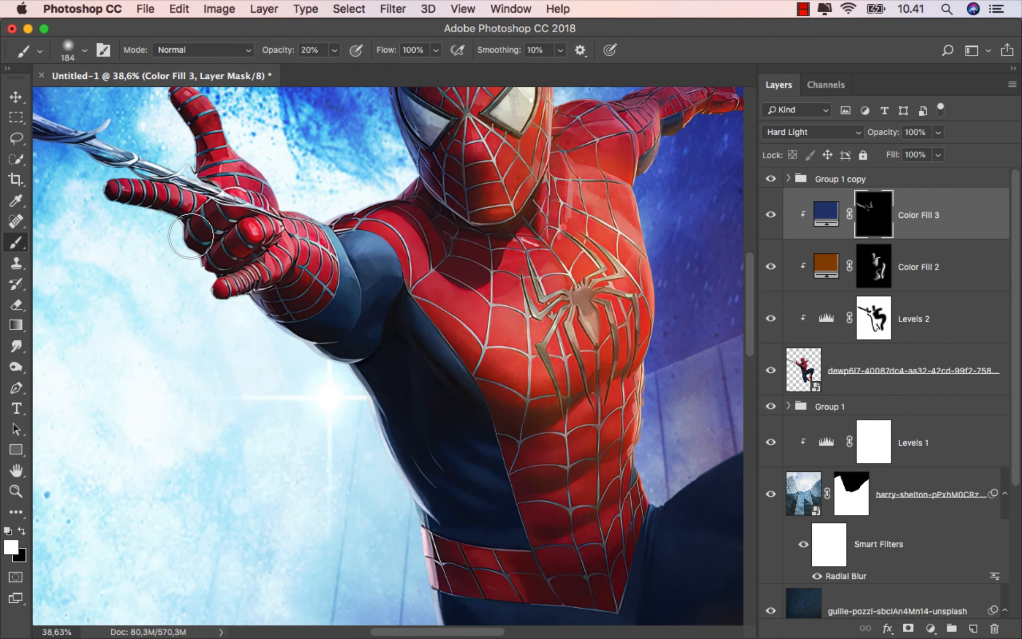
{"action": "mouse_move", "coordinate": [251, 307]}
{"action": "left_mouse_down"}
{"action": "mouse_move", "coordinate": [322, 367]}
{"action": "mouse_move", "coordinate": [370, 431]}
{"action": "left_mouse_up"}
{"action": "left_click_drag", "start_coordinate": [397, 433], "coordinate": [282, 317]}
Paint white down the blue-lit edge of the torso, hip and lower leg on the mask with a 296 px brush.
{"action": "mouse_move", "coordinate": [189, 235]}
{"action": "left_mouse_down", "text": "ctrl+alt"}
{"action": "mouse_move", "coordinate": [203, 235]}
{"action": "mouse_move", "coordinate": [304, 434]}
{"action": "mouse_move", "coordinate": [323, 510]}
{"action": "left_mouse_up", "text": "ctrl+alt"}
{"action": "left_click_drag", "start_coordinate": [324, 462], "coordinate": [314, 344]}
{"action": "scroll", "coordinate": [314, 341], "scroll_direction": "down", "scroll_amount": 3}
{"action": "left_click_drag", "start_coordinate": [288, 274], "coordinate": [315, 535]}
{"action": "left_click_drag", "start_coordinate": [335, 615], "coordinate": [279, 403]}
{"action": "scroll", "coordinate": [279, 403], "scroll_direction": "up", "scroll_amount": 3}
{"action": "mouse_move", "coordinate": [266, 301]}
{"action": "left_mouse_down"}
{"action": "mouse_move", "coordinate": [331, 416]}
{"action": "mouse_move", "coordinate": [290, 458]}
{"action": "left_mouse_up"}
{"action": "scroll", "coordinate": [335, 413], "scroll_direction": "down", "scroll_amount": 3}
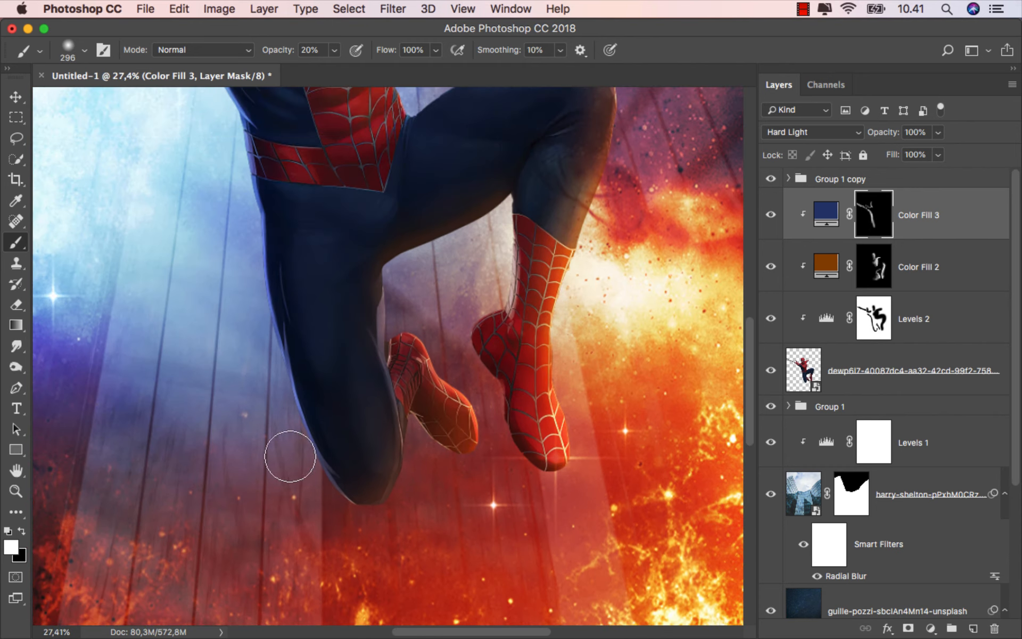
{"action": "left_click_drag", "start_coordinate": [288, 398], "coordinate": [369, 602]}
Paint white along the inner edge of the raised leg's boot on the mask with 86 and 126 px brushes.
{"action": "scroll", "coordinate": [562, 358], "scroll_direction": "up", "scroll_amount": 3}
{"action": "left_click_drag", "start_coordinate": [565, 392], "coordinate": [541, 394], "text": "ctrl+alt"}
{"action": "left_click_drag", "start_coordinate": [650, 502], "coordinate": [643, 438]}
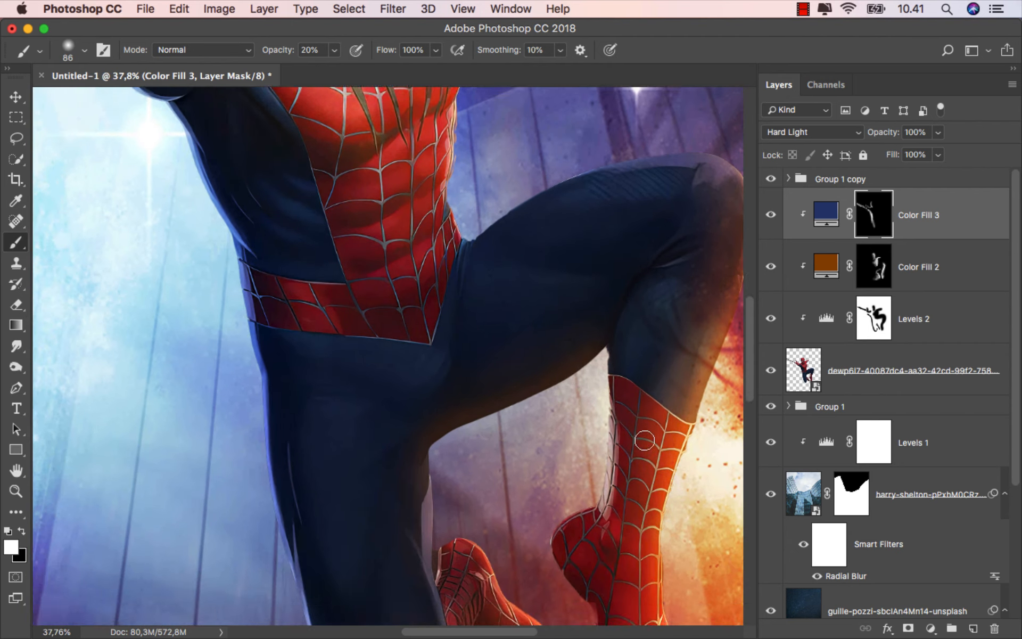
{"action": "scroll", "coordinate": [641, 438], "scroll_direction": "up", "scroll_amount": 3}
{"action": "left_click_drag", "start_coordinate": [541, 430], "coordinate": [506, 409]}
{"action": "mouse_move", "coordinate": [552, 420]}
{"action": "left_mouse_down"}
{"action": "mouse_move", "coordinate": [547, 496]}
{"action": "mouse_move", "coordinate": [565, 323]}
{"action": "left_mouse_up"}
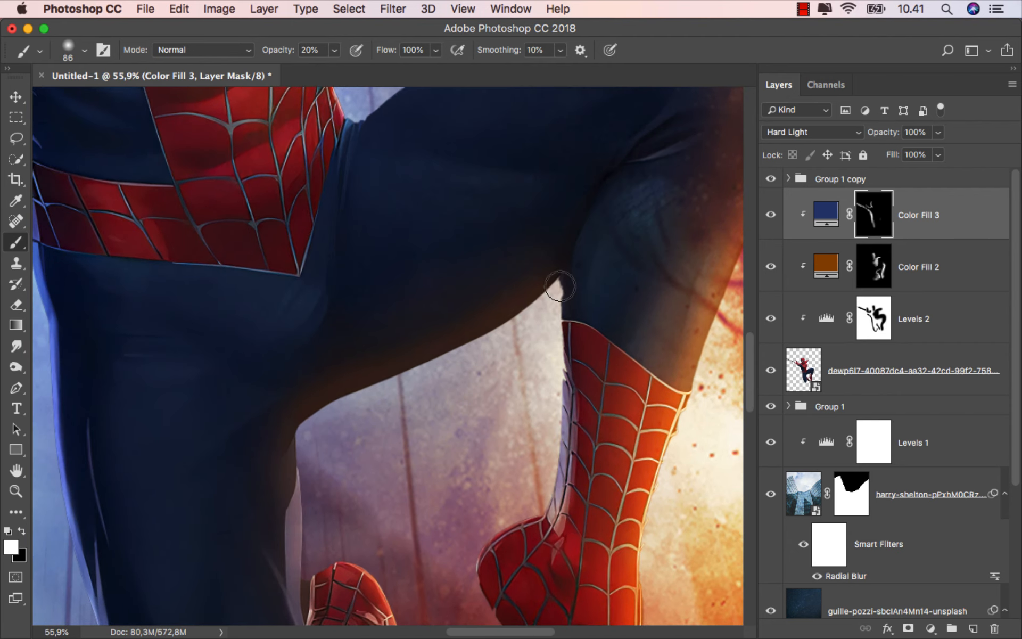
{"action": "left_click_drag", "start_coordinate": [577, 492], "coordinate": [491, 348]}
{"action": "key", "text": "super+z"}
{"action": "left_click_drag", "start_coordinate": [445, 269], "coordinate": [453, 269], "text": "ctrl+alt"}
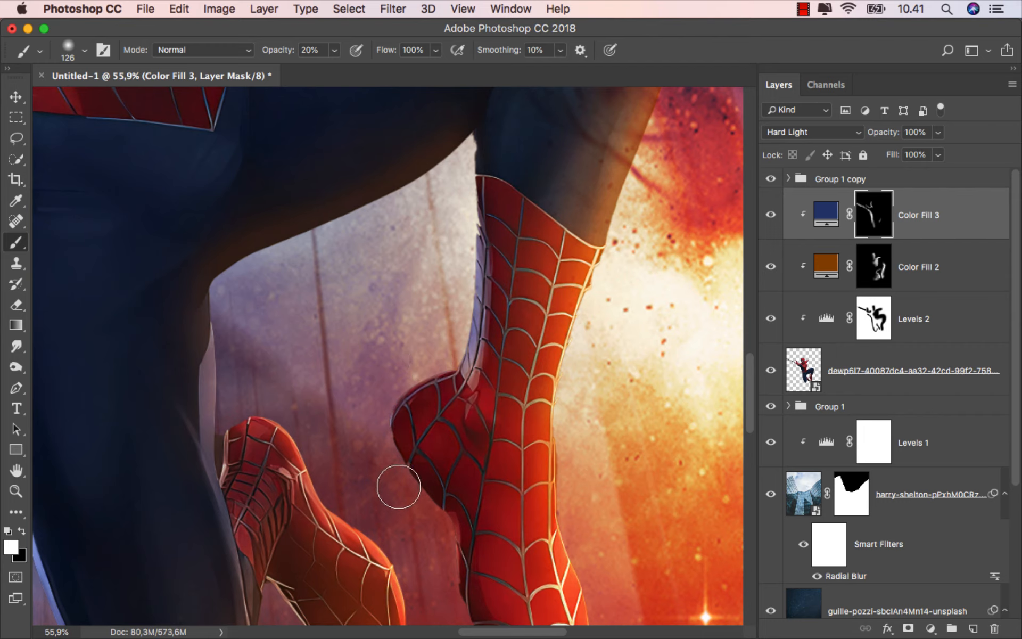
{"action": "mouse_move", "coordinate": [392, 445]}
{"action": "left_mouse_down"}
{"action": "mouse_move", "coordinate": [463, 337]}
{"action": "mouse_move", "coordinate": [392, 461]}
{"action": "mouse_move", "coordinate": [433, 502]}
{"action": "left_mouse_up"}
Add blue light to the rear foot's upper edge by painting the mask white with 29 and 45 px brushes.
{"action": "mouse_move", "coordinate": [404, 362]}
{"action": "left_mouse_down", "text": "super"}
{"action": "mouse_move", "coordinate": [380, 306]}
{"action": "mouse_move", "coordinate": [403, 345]}
{"action": "left_mouse_up", "text": "super"}
{"action": "left_click_drag", "start_coordinate": [233, 411], "coordinate": [226, 411], "text": "ctrl+alt"}
{"action": "mouse_move", "coordinate": [222, 389]}
{"action": "left_mouse_down", "text": "super"}
{"action": "mouse_move", "coordinate": [253, 397]}
{"action": "mouse_move", "coordinate": [198, 417]}
{"action": "left_mouse_up", "text": "super"}
{"action": "left_click_drag", "start_coordinate": [212, 492], "coordinate": [226, 378]}
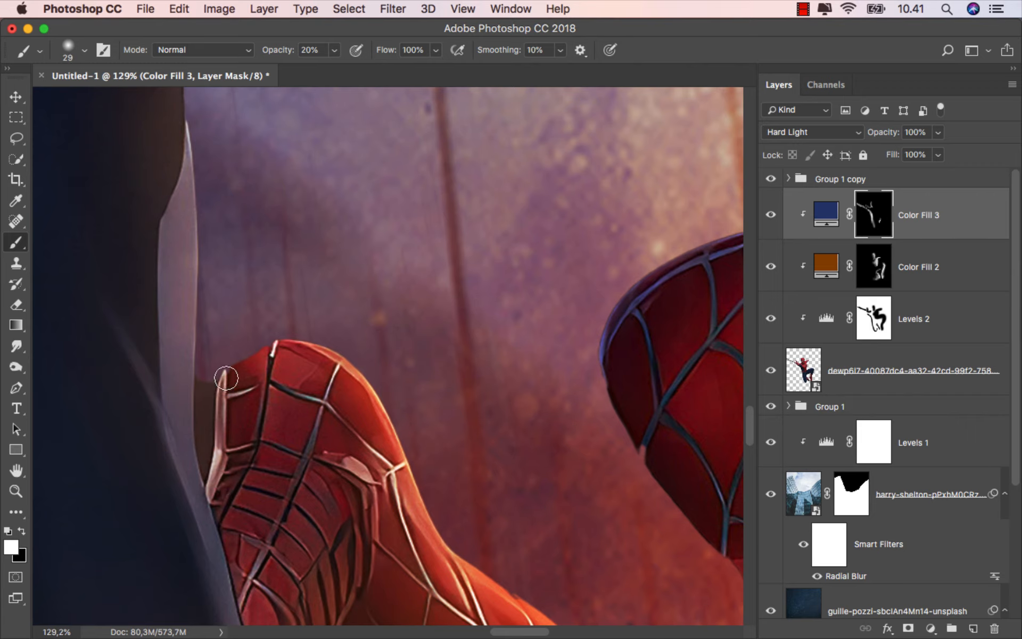
{"action": "left_click_drag", "start_coordinate": [278, 334], "coordinate": [283, 335], "text": "ctrl+alt"}
{"action": "mouse_move", "coordinate": [222, 456]}
{"action": "left_mouse_down"}
{"action": "mouse_move", "coordinate": [236, 393]}
{"action": "mouse_move", "coordinate": [346, 359]}
{"action": "left_mouse_up"}
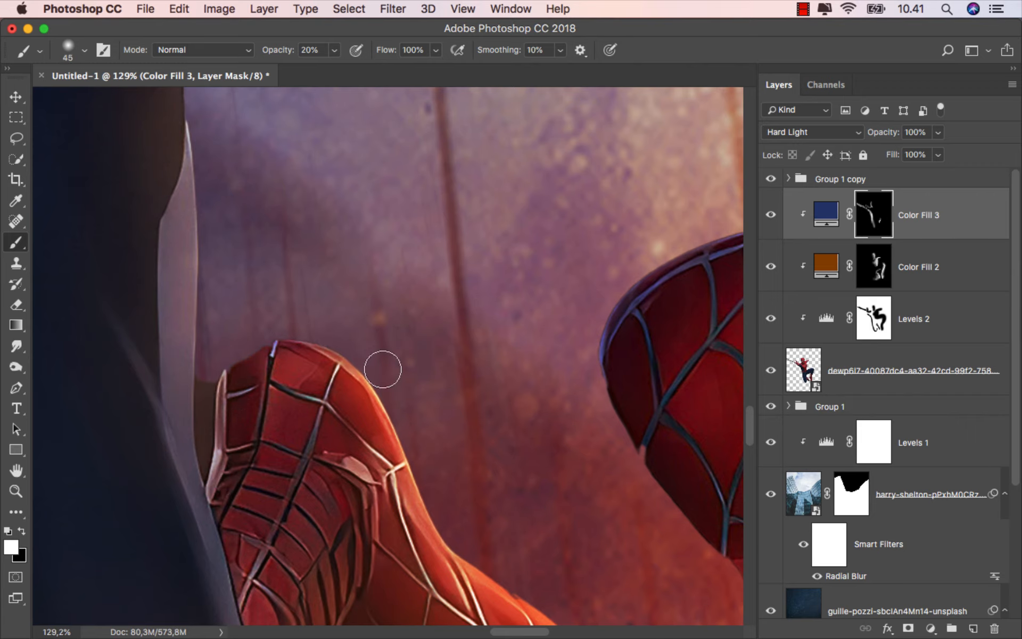
Strengthen the blue light along the back of the raised leg's boot and calf with a 104 px white brush.
{"action": "scroll", "coordinate": [397, 346], "scroll_direction": "down", "scroll_amount": 10}
{"action": "scroll", "coordinate": [397, 344], "scroll_direction": "down", "scroll_amount": 4}
{"action": "left_click_drag", "start_coordinate": [492, 349], "coordinate": [452, 463]}
{"action": "scroll", "coordinate": [459, 351], "scroll_direction": "up", "scroll_amount": 5}
{"action": "left_click_drag", "start_coordinate": [445, 344], "coordinate": [455, 344], "text": "ctrl+alt"}
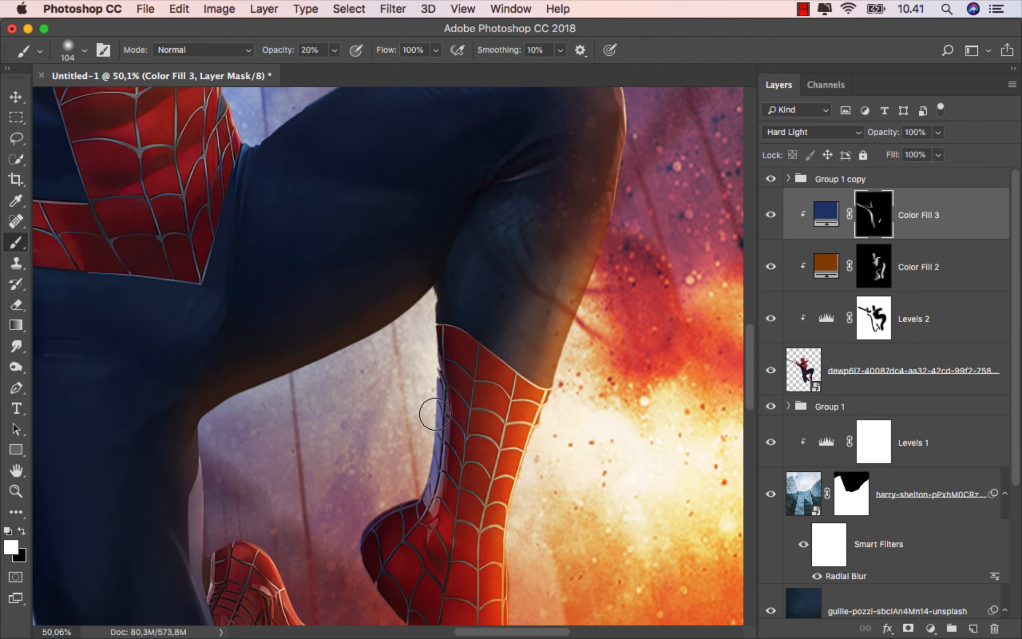
Paint white along the top of the raised thigh and knee on the blue fill's mask with a 149 px brush.
{"action": "scroll", "coordinate": [452, 407], "scroll_direction": "down", "scroll_amount": 14}
{"action": "scroll", "coordinate": [522, 340], "scroll_direction": "up", "scroll_amount": 12}
{"action": "mouse_move", "coordinate": [562, 365]}
{"action": "left_mouse_down", "text": "ctrl+alt"}
{"action": "mouse_move", "coordinate": [549, 347]}
{"action": "mouse_move", "coordinate": [392, 392]}
{"action": "left_mouse_up", "text": "ctrl+alt"}
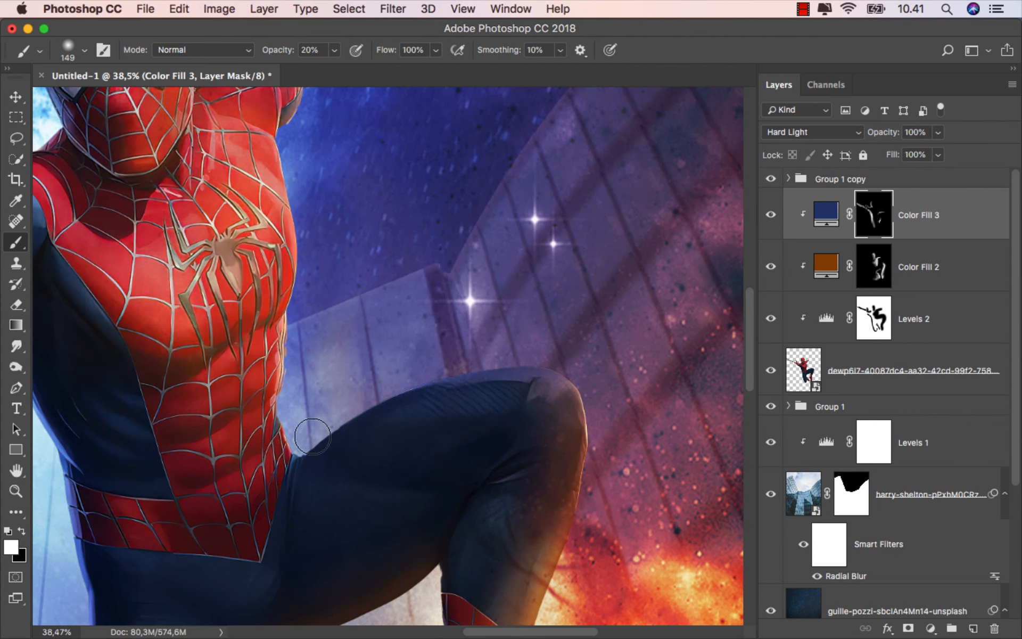
{"action": "scroll", "coordinate": [554, 355], "scroll_direction": "down", "scroll_amount": 5}
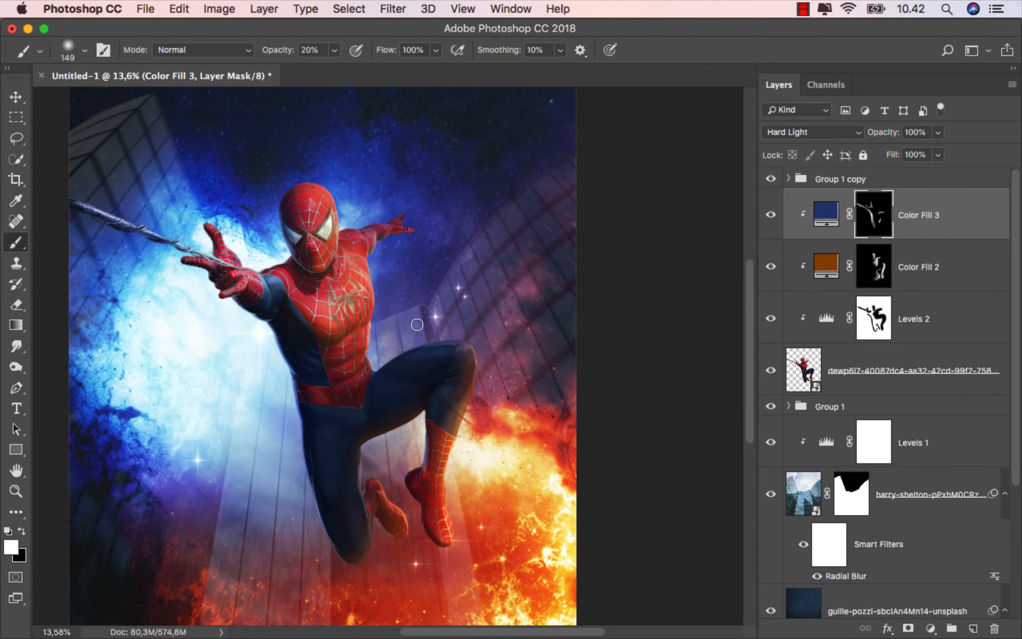
Paint white along the upper edge of the rear shoulder, arm and hand on the mask with a 69 px brush.
{"action": "scroll", "coordinate": [417, 324], "scroll_direction": "down", "scroll_amount": 1}
{"action": "scroll", "coordinate": [470, 233], "scroll_direction": "up", "scroll_amount": 9}
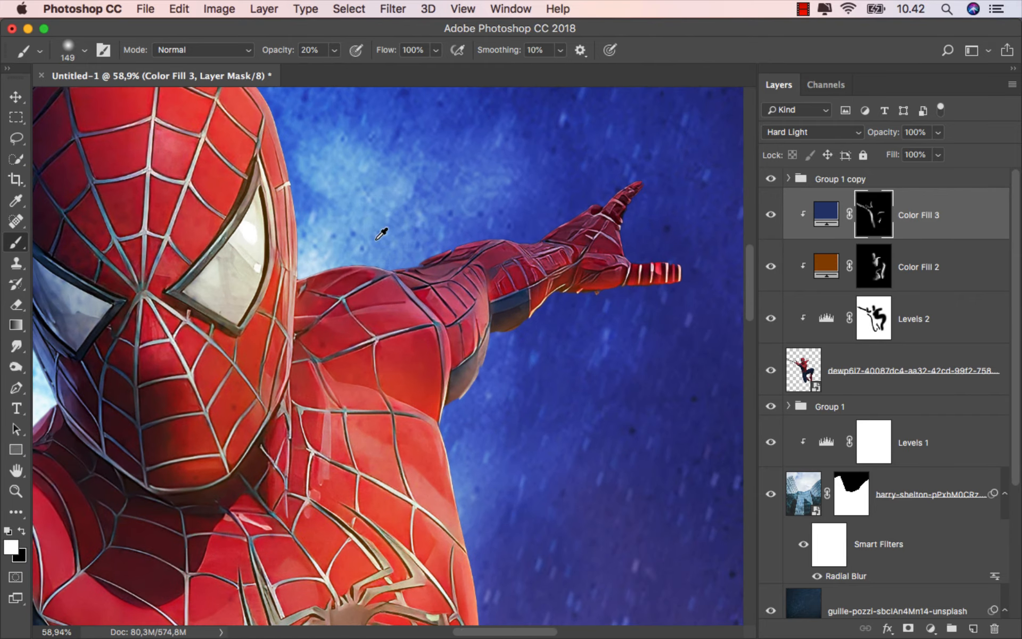
{"action": "left_click_drag", "start_coordinate": [384, 228], "coordinate": [323, 262], "text": "ctrl+alt"}
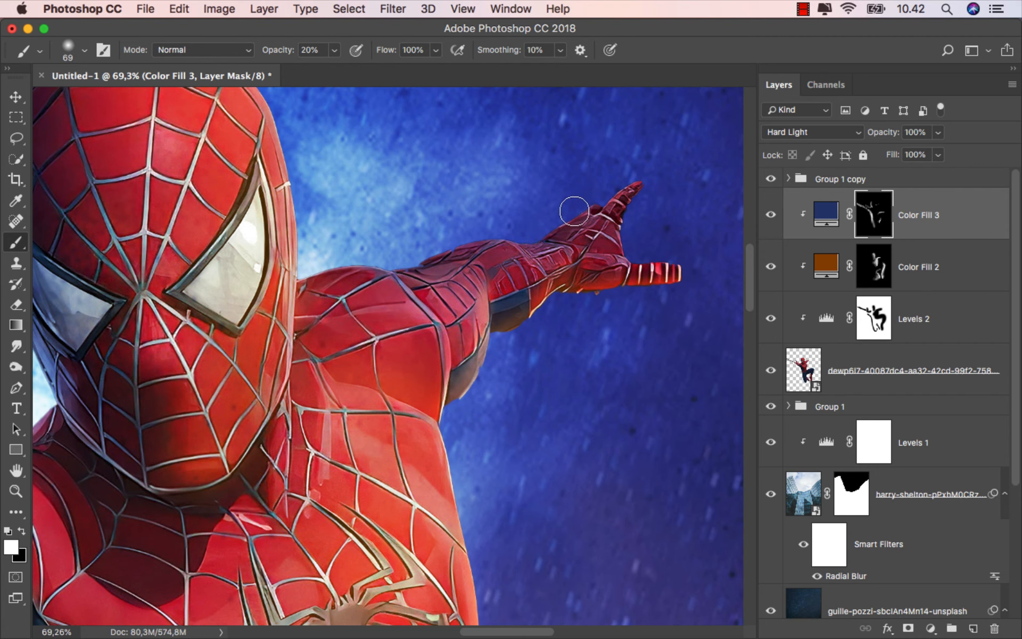
{"action": "scroll", "coordinate": [557, 245], "scroll_direction": "down", "scroll_amount": 8}
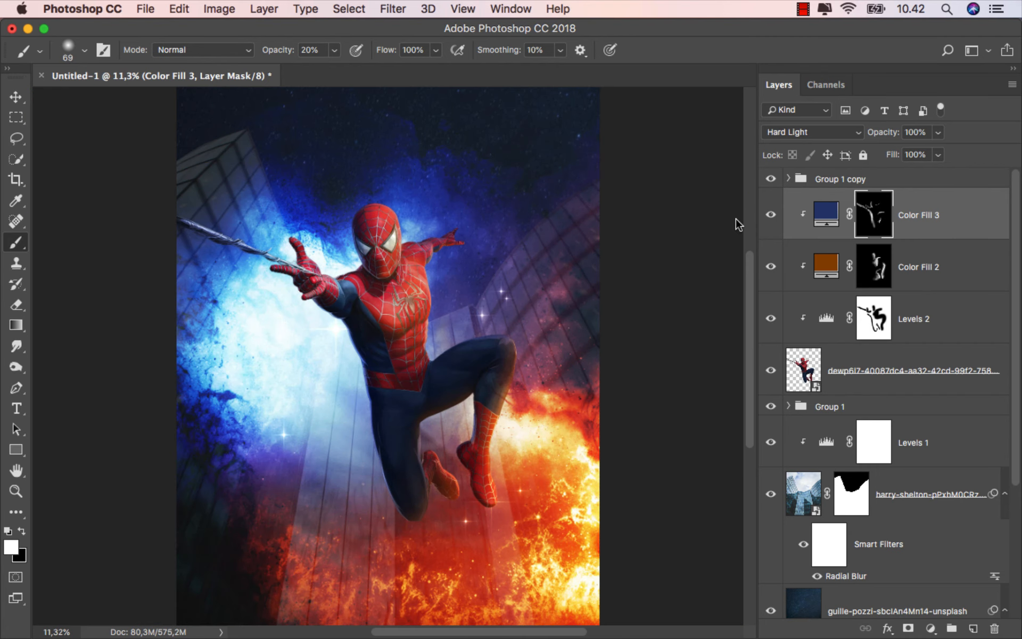
Compare the figure with and without the blue fill, and target the fill layer instead of its mask.
{"action": "left_click", "coordinate": [770, 215]}
{"action": "left_click", "coordinate": [770, 214]}
{"action": "key", "text": "super+2"}
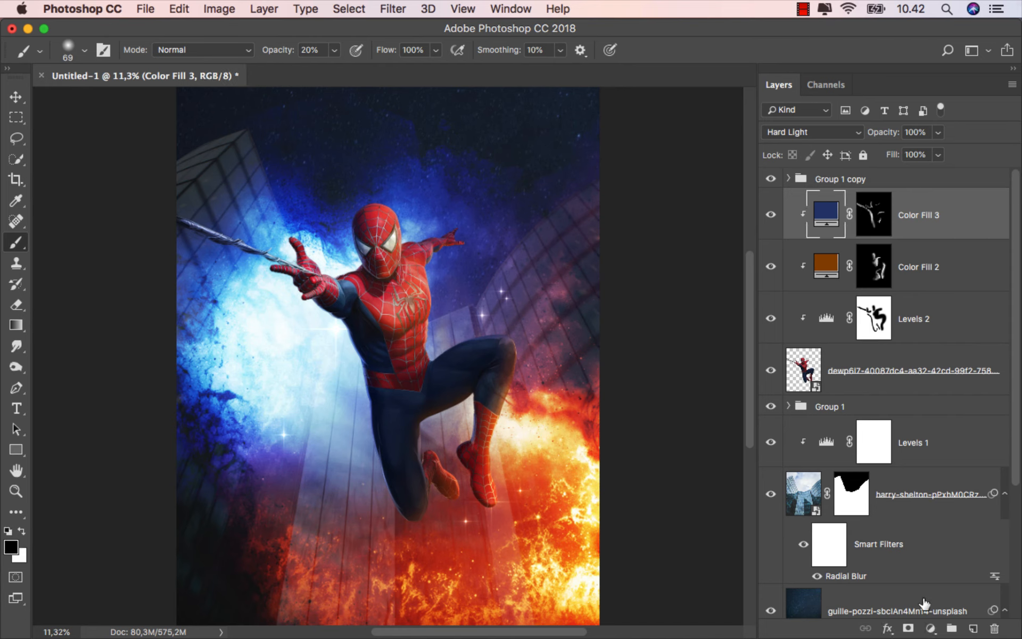
Add a Levels adjustment clipped to the figure with the white input at 189, and hide it to compare.
{"action": "left_click", "coordinate": [931, 628]}
{"action": "left_click", "coordinate": [954, 392]}
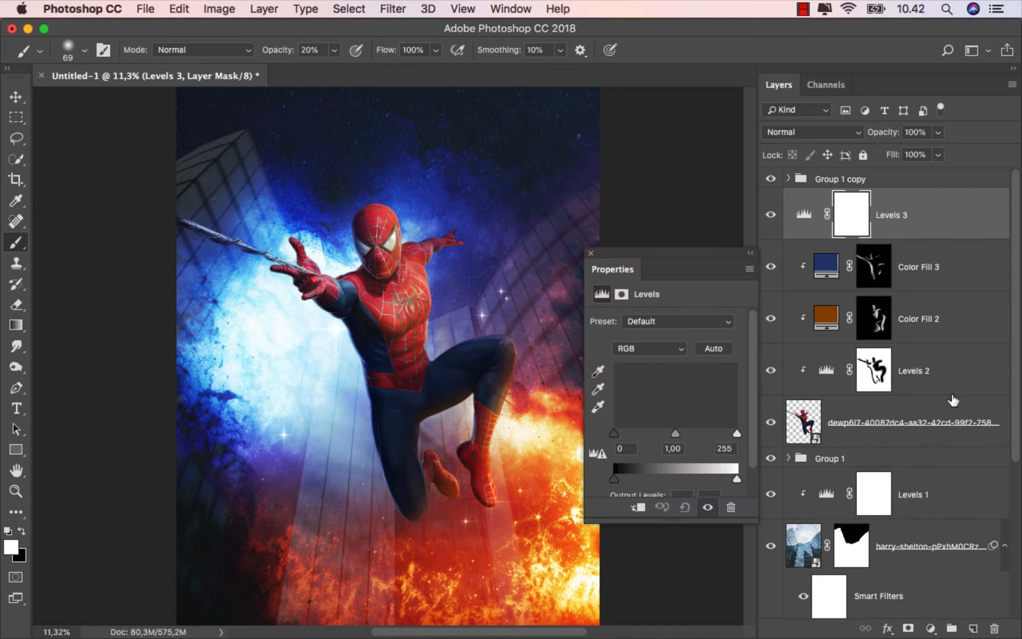
{"action": "left_click", "coordinate": [645, 506]}
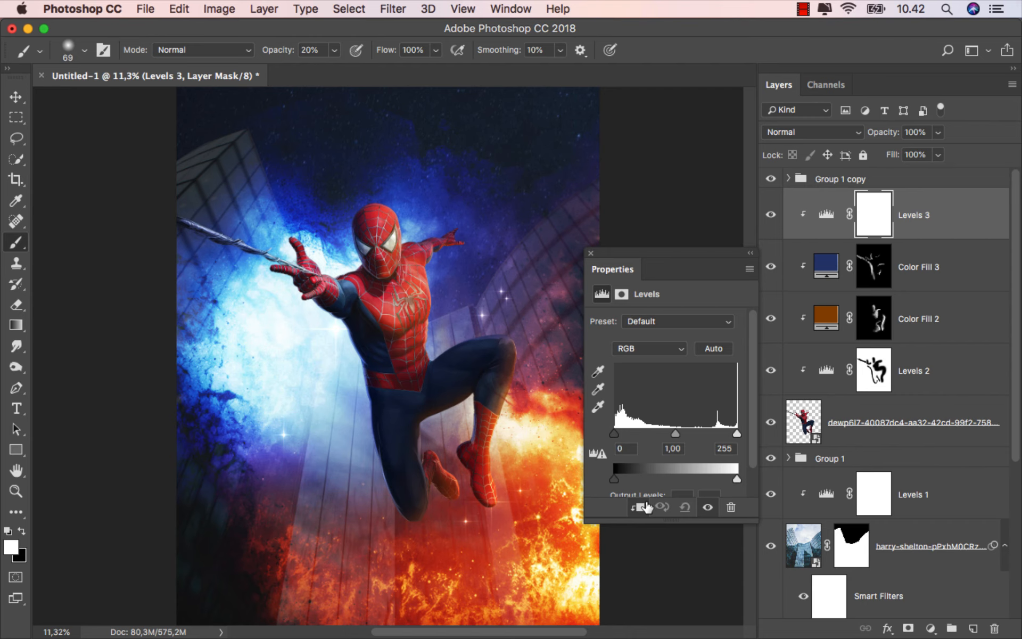
{"action": "left_click_drag", "start_coordinate": [735, 434], "coordinate": [704, 433]}
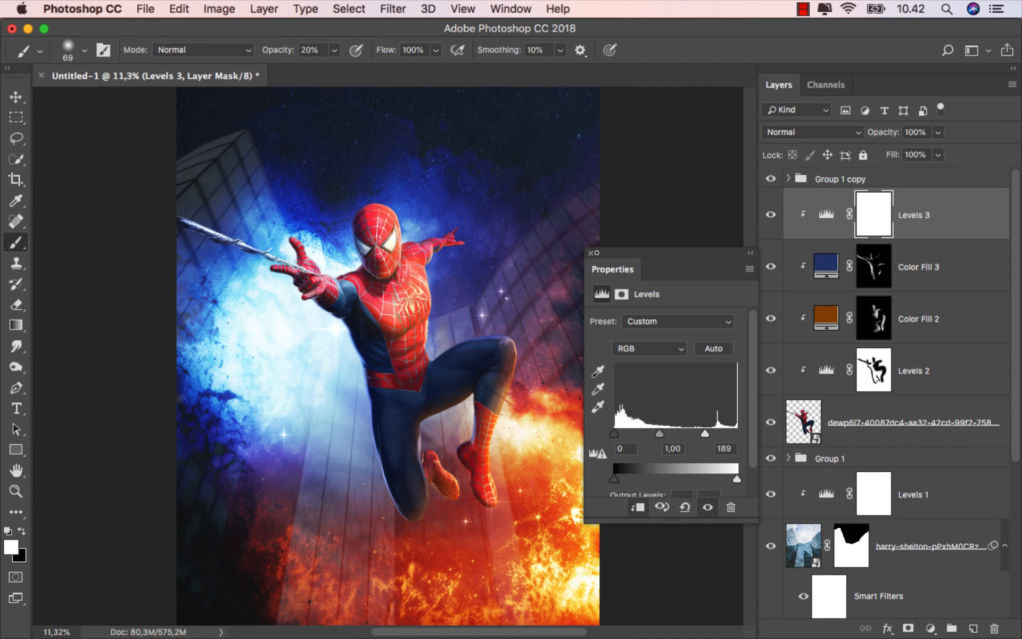
{"action": "left_click", "coordinate": [591, 254]}
{"action": "left_click", "coordinate": [771, 215]}
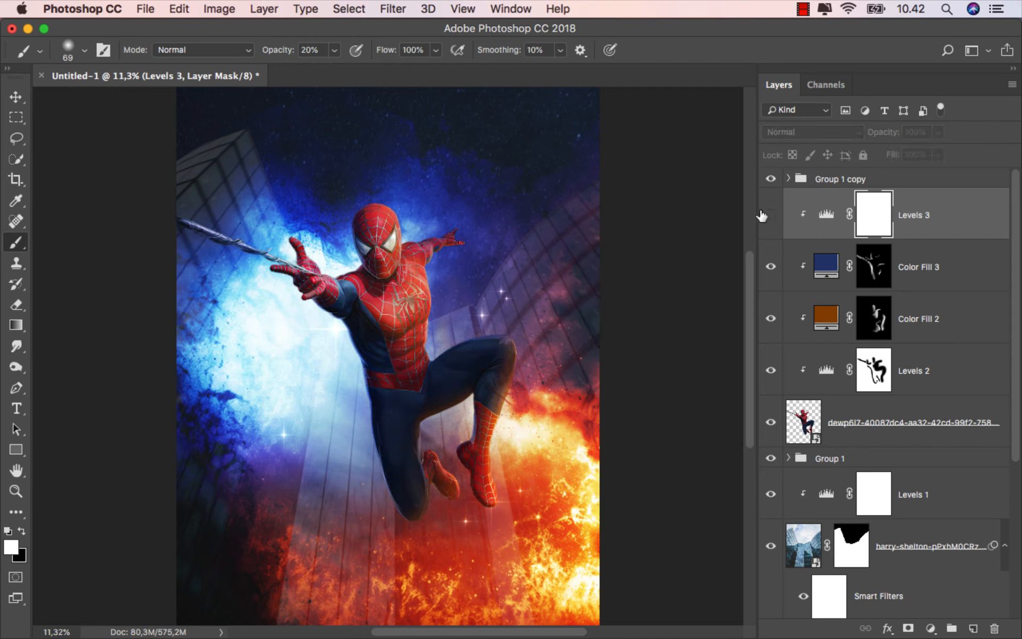
Show Levels 3, invert its mask to black, and paint white over the lower boot and shin with a 275 px brush.
{"action": "left_click", "coordinate": [771, 214]}
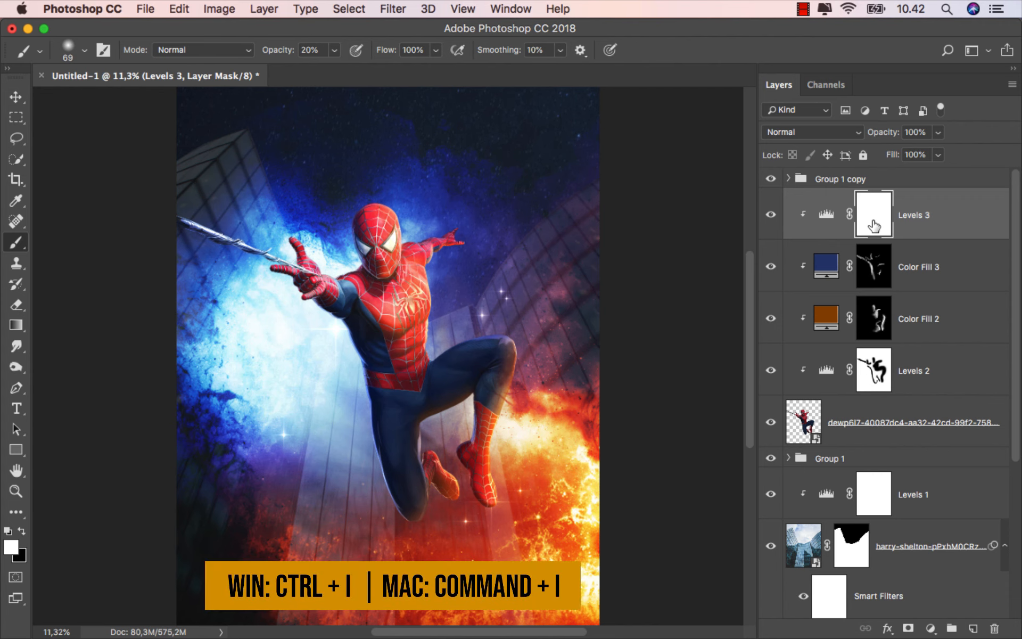
{"action": "key", "text": "super+i"}
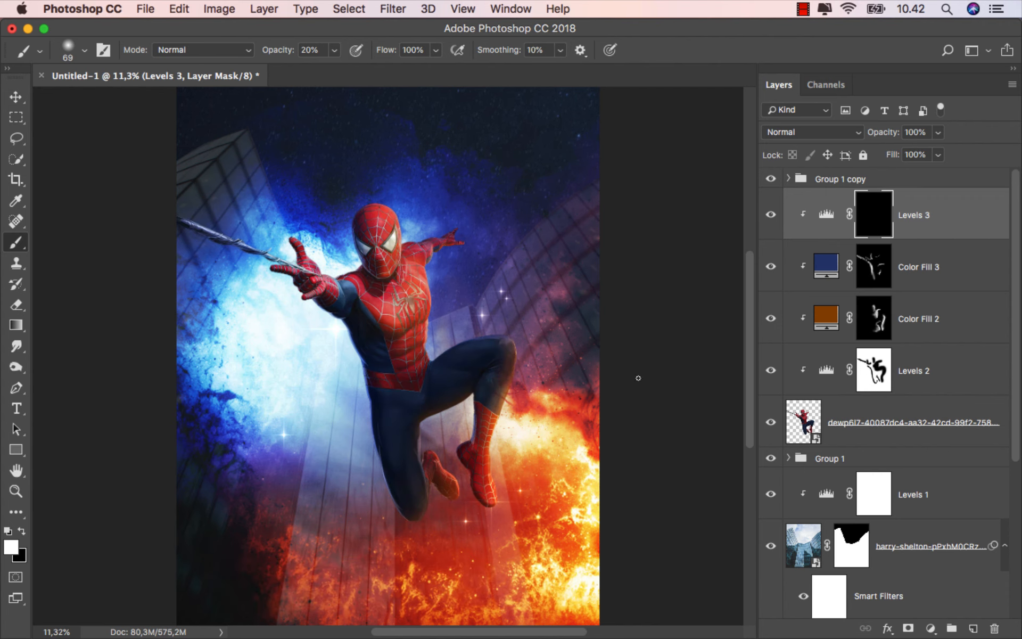
{"action": "scroll", "coordinate": [528, 459], "scroll_direction": "up", "scroll_amount": 6}
{"action": "key", "text": "bracketright"}
{"action": "key", "text": "bracketright"}
{"action": "key", "text": "bracketright"}
{"action": "key", "text": "bracketright"}
{"action": "key", "text": "bracketright"}
{"action": "key", "text": "bracketright"}
{"action": "key", "text": "bracketright"}
{"action": "key", "text": "bracketright"}
{"action": "key", "text": "bracketright"}
{"action": "key", "text": "bracketright"}
{"action": "key", "text": "bracketright"}
{"action": "scroll", "coordinate": [477, 490], "scroll_direction": "down", "scroll_amount": 1}
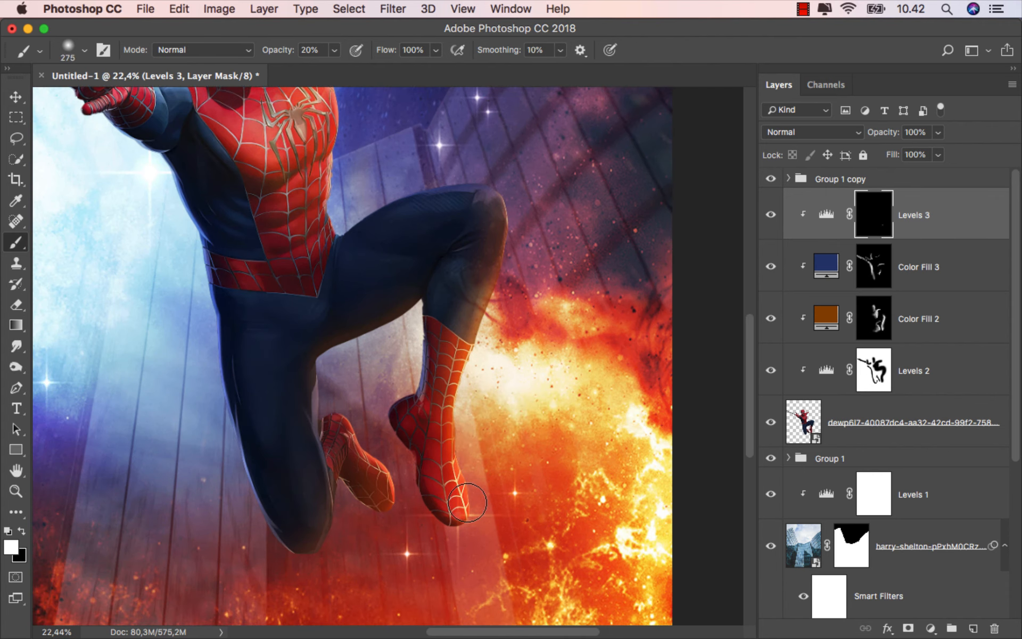
{"action": "left_click_drag", "start_coordinate": [459, 522], "coordinate": [500, 524]}
{"action": "mouse_move", "coordinate": [472, 504]}
{"action": "left_mouse_down"}
{"action": "mouse_move", "coordinate": [468, 411]}
{"action": "mouse_move", "coordinate": [509, 210]}
{"action": "mouse_move", "coordinate": [476, 258]}
{"action": "mouse_move", "coordinate": [478, 368]}
{"action": "mouse_move", "coordinate": [426, 368]}
{"action": "left_mouse_up"}
{"action": "scroll", "coordinate": [385, 462], "scroll_direction": "up", "scroll_amount": 1}
{"action": "scroll", "coordinate": [394, 490], "scroll_direction": "up", "scroll_amount": 1}
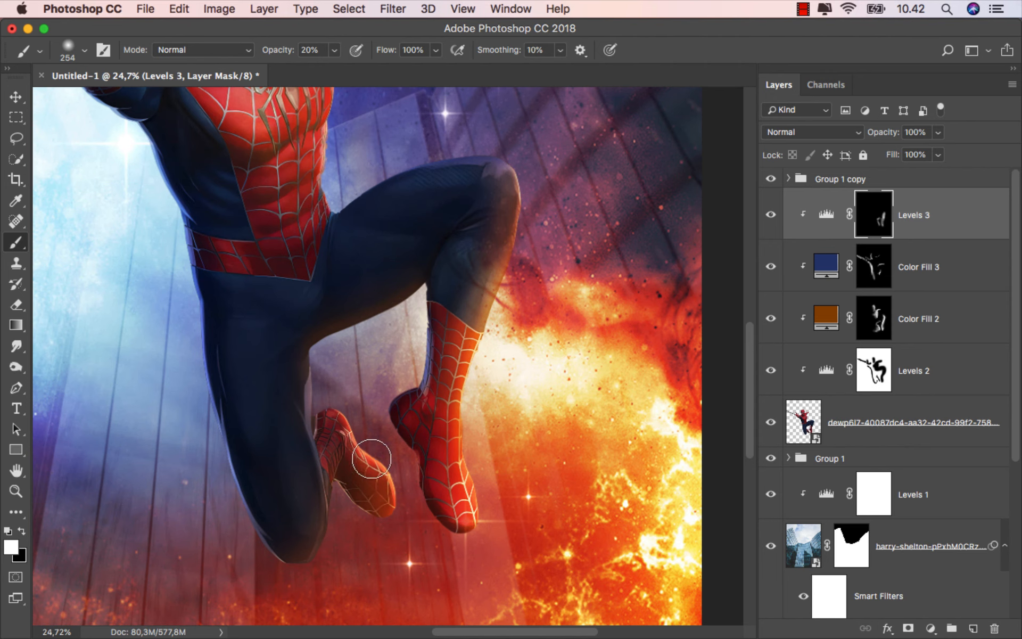
Paint white over the rear foot, raised leg and fire-lit side of the torso on the Levels 3 mask with 225 to 254 px brushes.
{"action": "left_click_drag", "start_coordinate": [423, 341], "coordinate": [525, 619]}
{"action": "mouse_move", "coordinate": [376, 433]}
{"action": "left_mouse_down"}
{"action": "mouse_move", "coordinate": [410, 433]}
{"action": "mouse_move", "coordinate": [387, 409]}
{"action": "left_mouse_up"}
{"action": "mouse_move", "coordinate": [415, 328]}
{"action": "left_mouse_down"}
{"action": "mouse_move", "coordinate": [398, 269]}
{"action": "mouse_move", "coordinate": [412, 243]}
{"action": "left_mouse_up"}
{"action": "left_click_drag", "start_coordinate": [463, 262], "coordinate": [434, 263]}
{"action": "left_click_drag", "start_coordinate": [474, 252], "coordinate": [493, 243]}
{"action": "left_click_drag", "start_coordinate": [401, 299], "coordinate": [414, 298]}
{"action": "left_click_drag", "start_coordinate": [396, 262], "coordinate": [378, 263]}
{"action": "mouse_move", "coordinate": [348, 193]}
{"action": "left_mouse_down"}
{"action": "mouse_move", "coordinate": [349, 284]}
{"action": "mouse_move", "coordinate": [341, 205]}
{"action": "mouse_move", "coordinate": [360, 239]}
{"action": "left_mouse_up"}
{"action": "left_click_drag", "start_coordinate": [419, 336], "coordinate": [420, 323]}
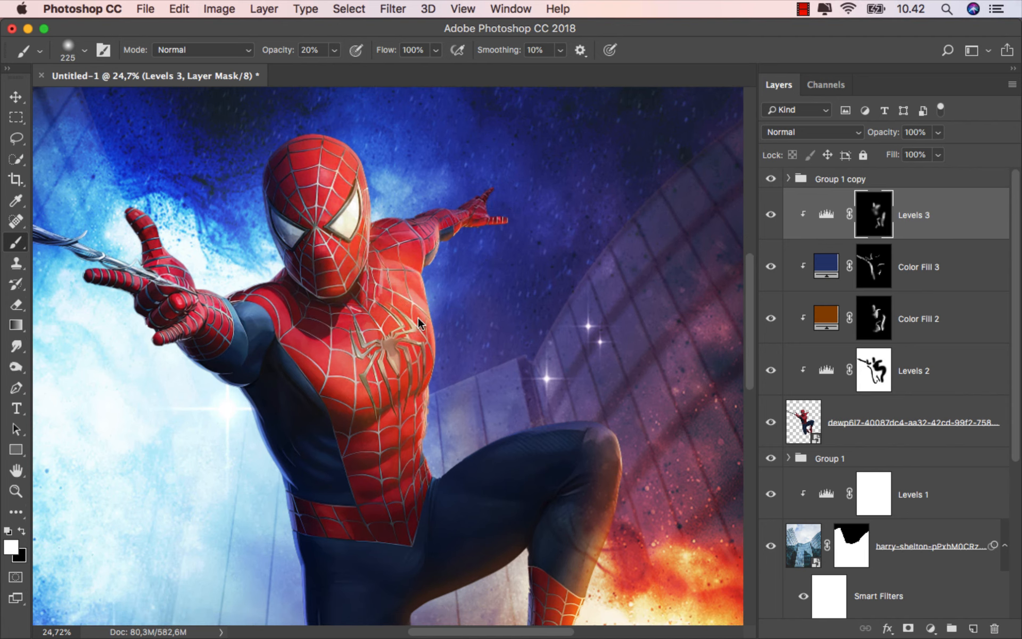
Paint white over the chest, abdomen and forward hand on the Levels 3 mask with a brush of about 227 px.
{"action": "left_click_drag", "start_coordinate": [358, 377], "coordinate": [346, 362]}
{"action": "left_click_drag", "start_coordinate": [291, 326], "coordinate": [296, 326]}
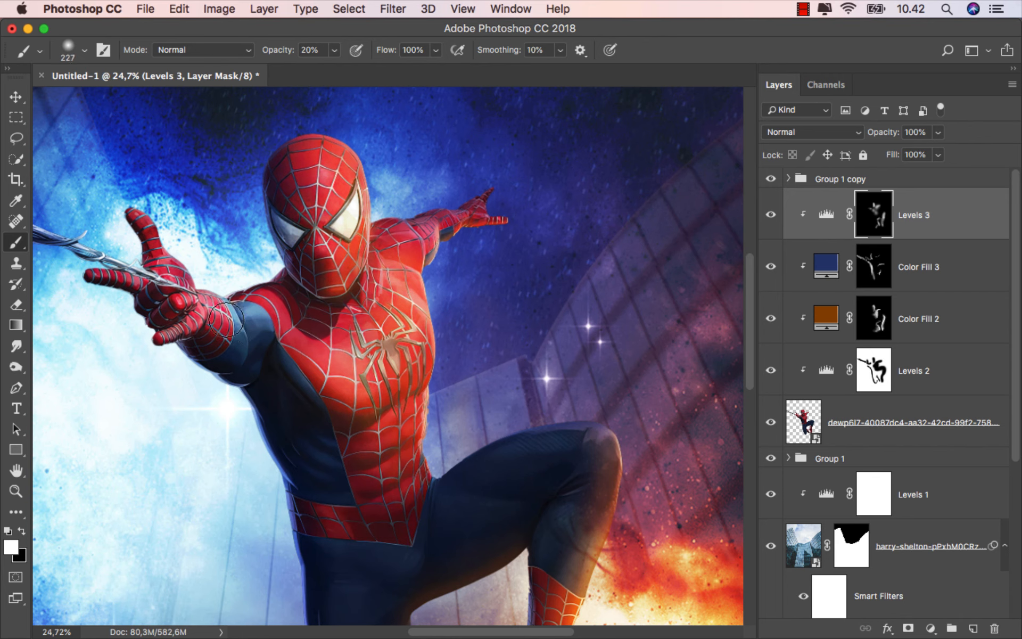
{"action": "left_click_drag", "start_coordinate": [345, 393], "coordinate": [352, 393]}
{"action": "left_click_drag", "start_coordinate": [392, 434], "coordinate": [382, 434]}
{"action": "left_click_drag", "start_coordinate": [338, 349], "coordinate": [346, 349]}
{"action": "mouse_move", "coordinate": [215, 296]}
{"action": "left_mouse_down"}
{"action": "mouse_move", "coordinate": [182, 292]}
{"action": "mouse_move", "coordinate": [149, 218]}
{"action": "left_mouse_up"}
{"action": "scroll", "coordinate": [469, 327], "scroll_direction": "down", "scroll_amount": 6}
{"action": "scroll", "coordinate": [472, 338], "scroll_direction": "down", "scroll_amount": 4}
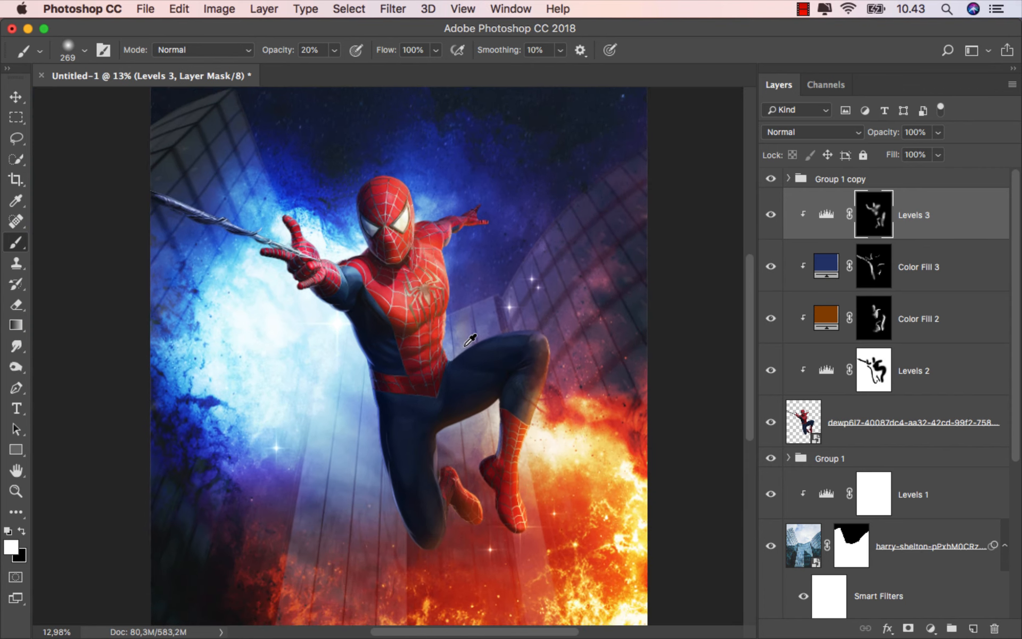
Compare the figure with and without the Levels 3 adjustment.
{"action": "scroll", "coordinate": [472, 337], "scroll_direction": "up", "scroll_amount": 1}
{"action": "left_click_drag", "start_coordinate": [420, 337], "coordinate": [426, 337]}
{"action": "left_click", "coordinate": [777, 216]}
{"action": "left_click", "coordinate": [775, 215]}
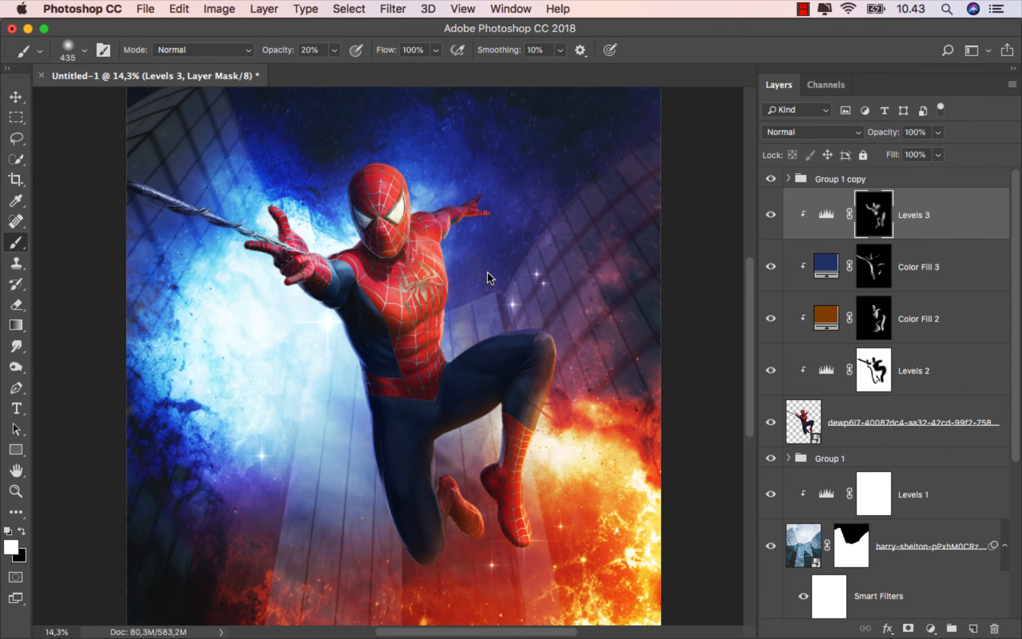
Build up white around the chest emblem on the Levels 3 mask with a 419 px brush.
{"action": "key", "text": "bracketright"}
{"action": "key", "text": "bracketright"}
{"action": "scroll", "coordinate": [449, 279], "scroll_direction": "up", "scroll_amount": 3}
{"action": "mouse_move", "coordinate": [421, 292]}
{"action": "left_mouse_down"}
{"action": "mouse_move", "coordinate": [439, 290]}
{"action": "mouse_move", "coordinate": [426, 291]}
{"action": "left_mouse_up"}
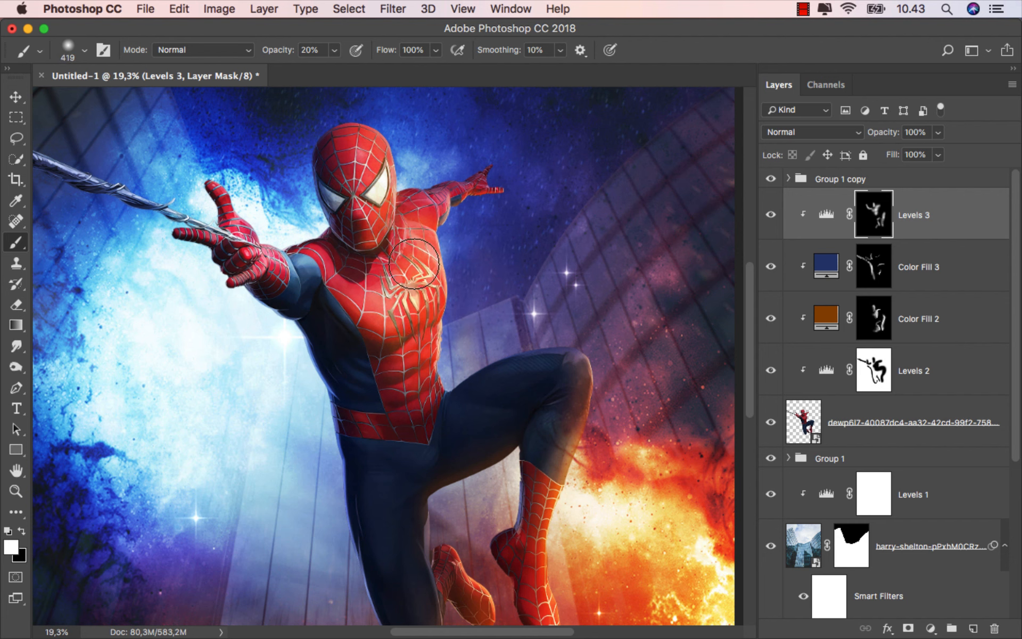
{"action": "mouse_move", "coordinate": [609, 397]}
{"action": "left_mouse_down"}
{"action": "mouse_move", "coordinate": [609, 383]}
{"action": "mouse_move", "coordinate": [549, 347]}
{"action": "left_mouse_up"}
{"action": "left_click_drag", "start_coordinate": [532, 359], "coordinate": [529, 360]}
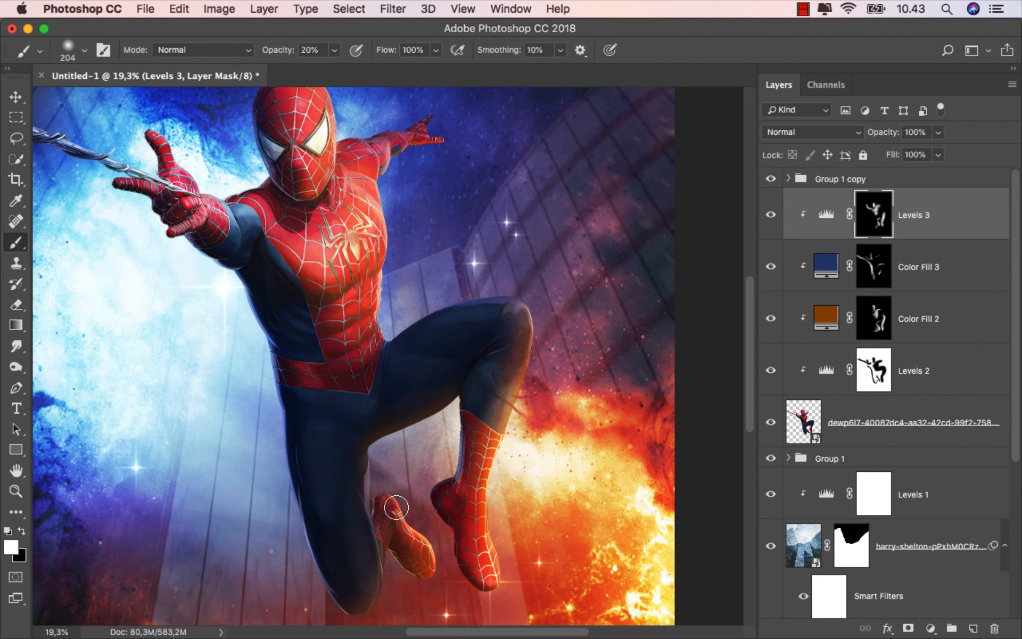
Add more white over the rear foot, the fire-lit side of the face and the chest on the mask with 204 to 364 px brushes.
{"action": "left_click_drag", "start_coordinate": [408, 397], "coordinate": [424, 470]}
{"action": "left_click_drag", "start_coordinate": [383, 412], "coordinate": [390, 413]}
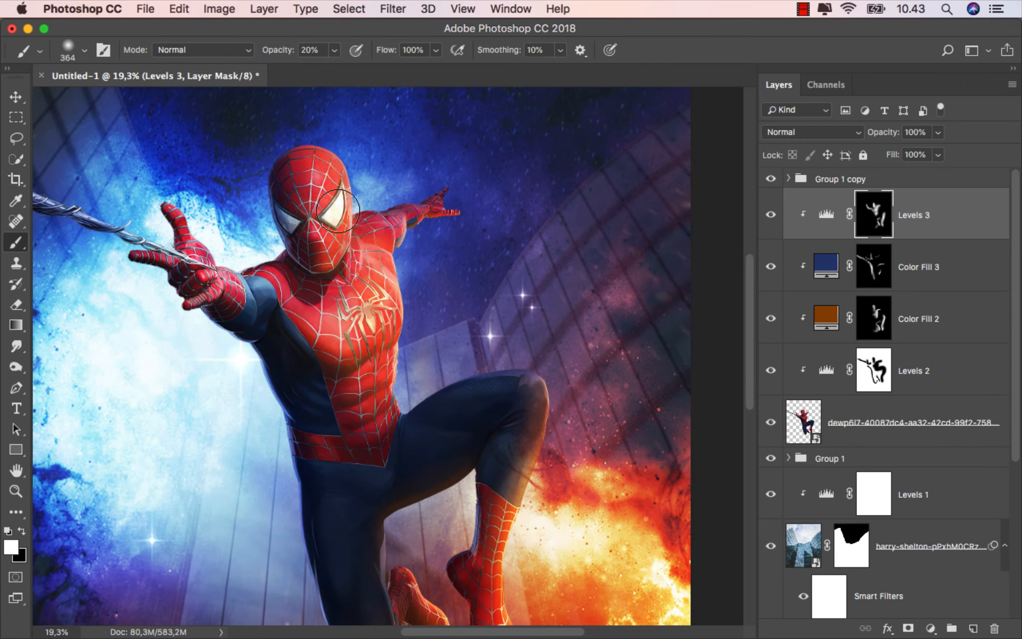
{"action": "scroll", "coordinate": [337, 230], "scroll_direction": "down", "scroll_amount": 3}
{"action": "scroll", "coordinate": [304, 271], "scroll_direction": "up", "scroll_amount": 7}
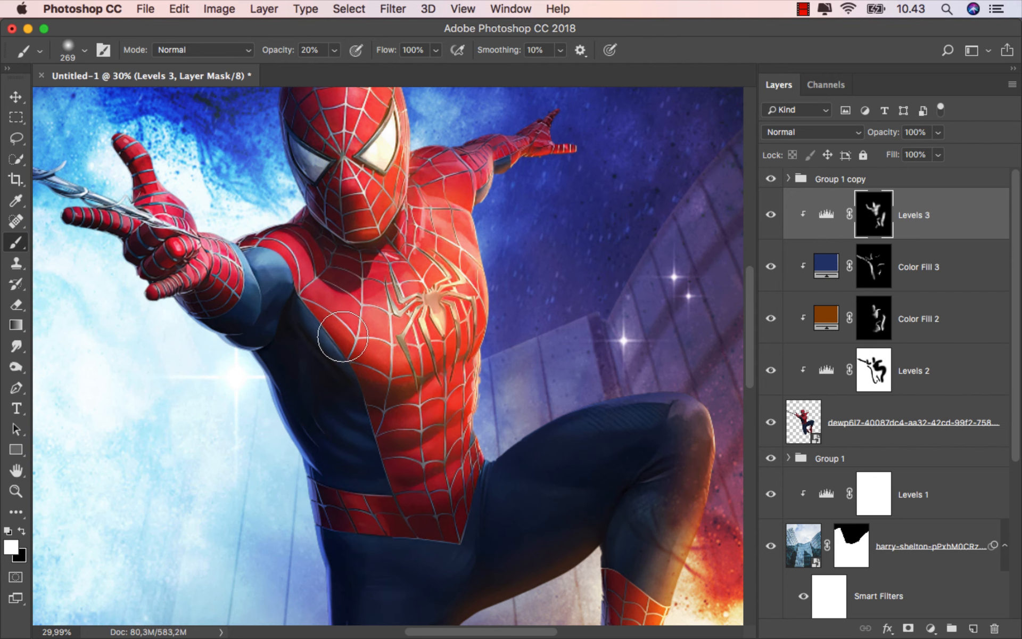
{"action": "left_click_drag", "start_coordinate": [300, 298], "coordinate": [295, 306]}
{"action": "scroll", "coordinate": [212, 263], "scroll_direction": "down", "scroll_amount": 8}
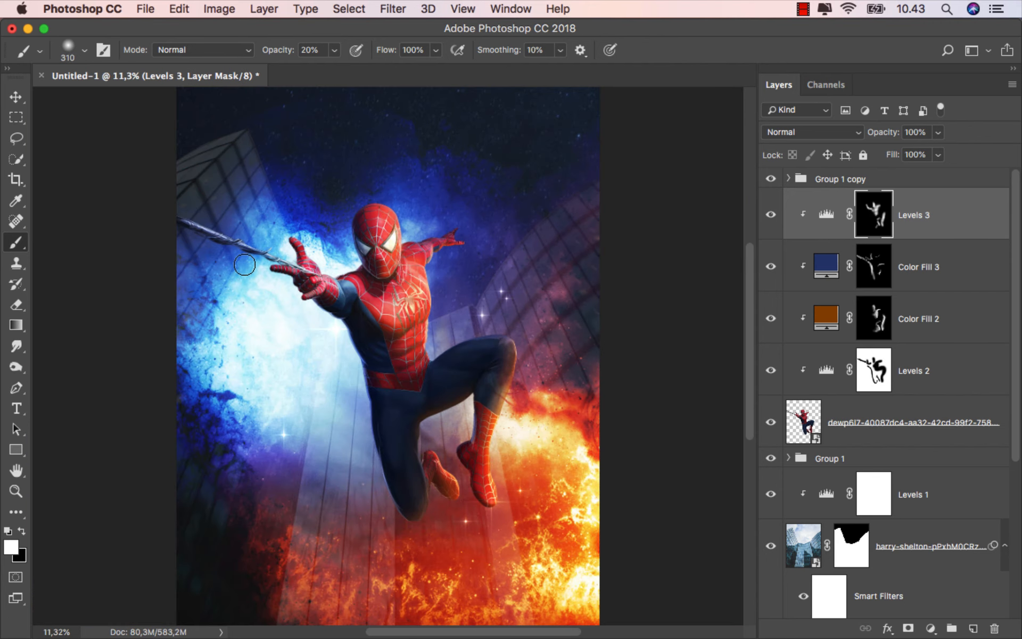
Compare the figure with and without Levels 3, then with and without the orange fill.
{"action": "left_click", "coordinate": [766, 218]}
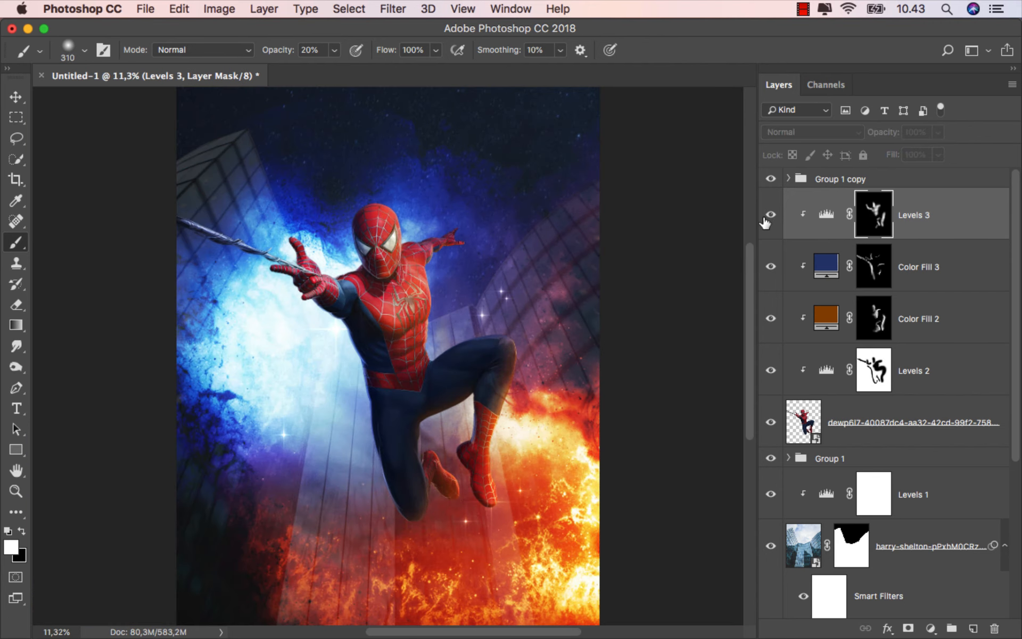
{"action": "left_click", "coordinate": [769, 317]}
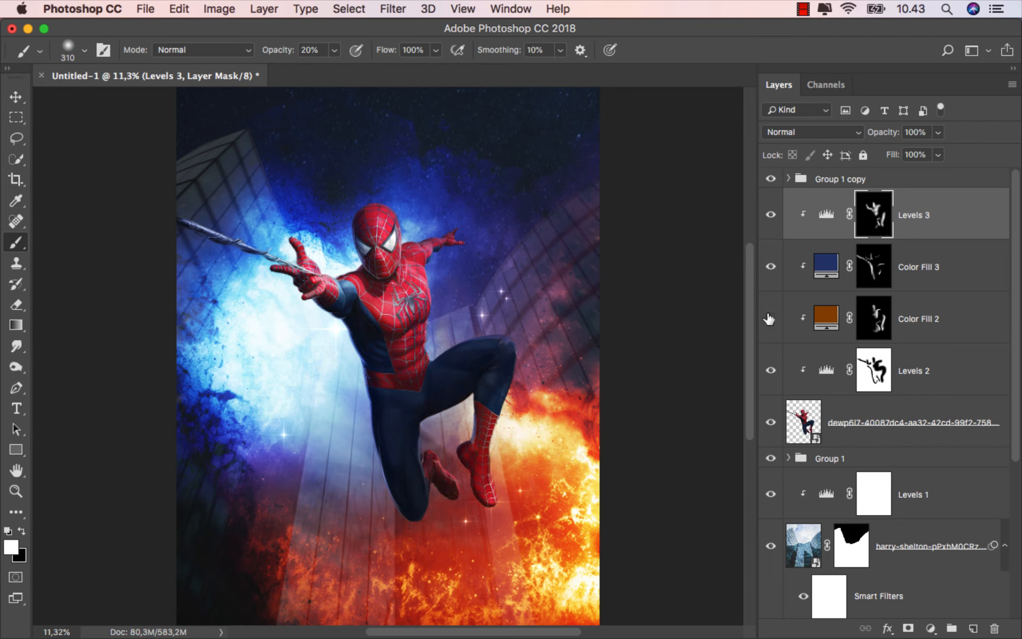
{"action": "left_click", "coordinate": [769, 318]}
Change Color Fill 2 to a brighter, slightly redder orange and compare the figure with and without the fill.
{"action": "double_click", "coordinate": [825, 318]}
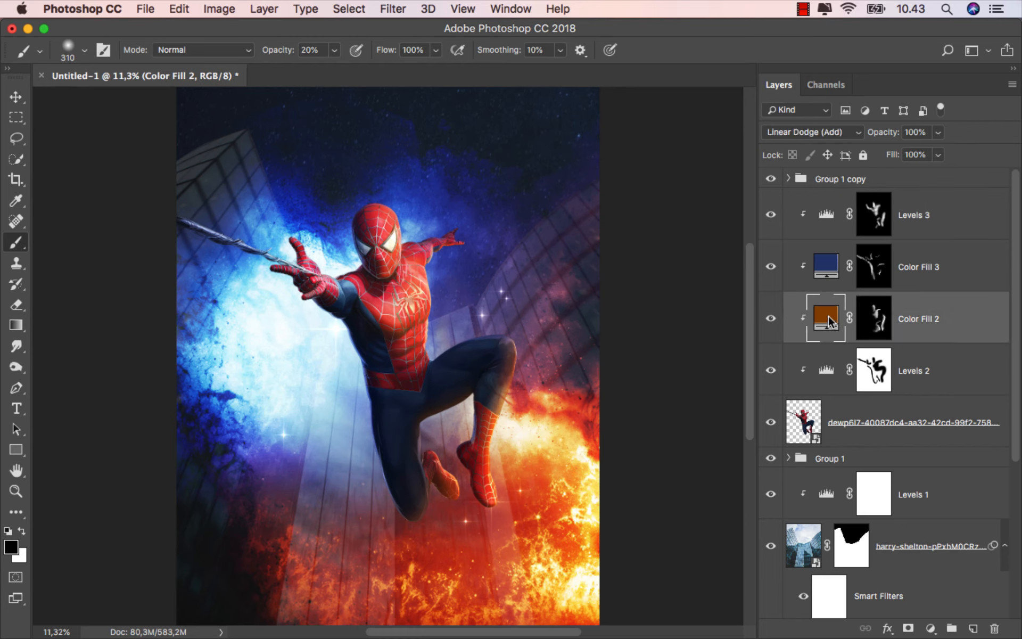
{"action": "mouse_move", "coordinate": [802, 456]}
{"action": "left_mouse_down"}
{"action": "mouse_move", "coordinate": [803, 445]}
{"action": "mouse_move", "coordinate": [805, 521]}
{"action": "mouse_move", "coordinate": [804, 357]}
{"action": "mouse_move", "coordinate": [805, 445]}
{"action": "mouse_move", "coordinate": [815, 444]}
{"action": "left_mouse_up"}
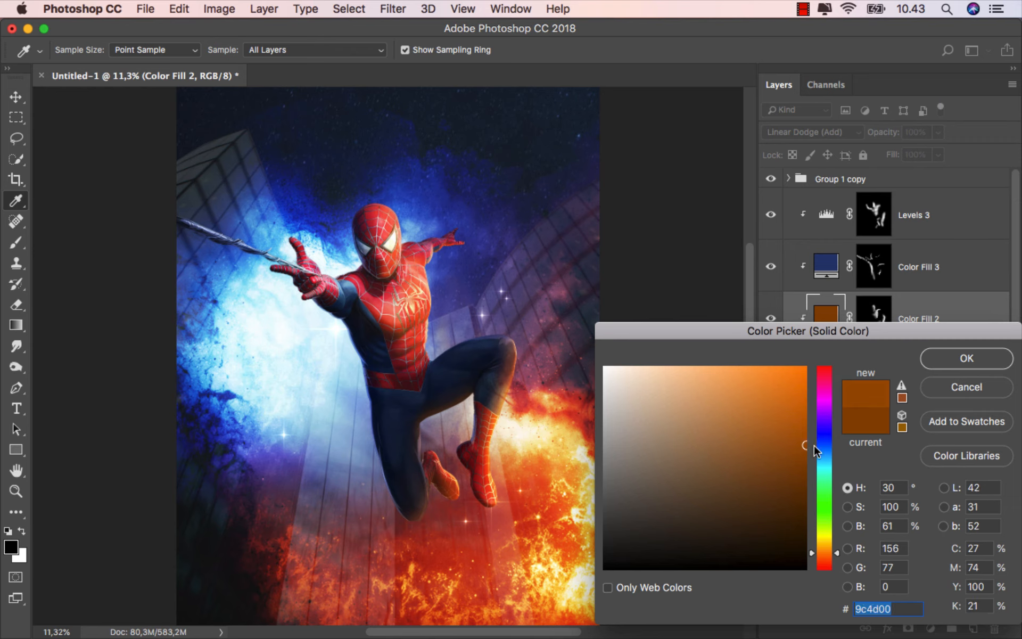
{"action": "left_click_drag", "start_coordinate": [834, 550], "coordinate": [830, 554]}
{"action": "left_click", "coordinate": [967, 358]}
{"action": "key", "text": "b"}
{"action": "left_click", "coordinate": [769, 319]}
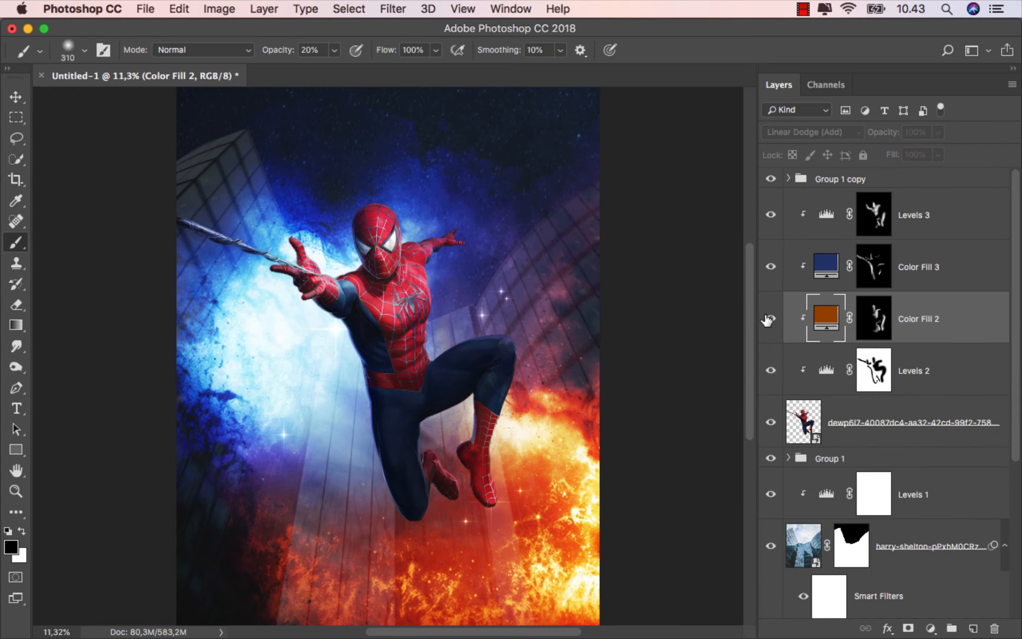
{"action": "left_click", "coordinate": [769, 319]}
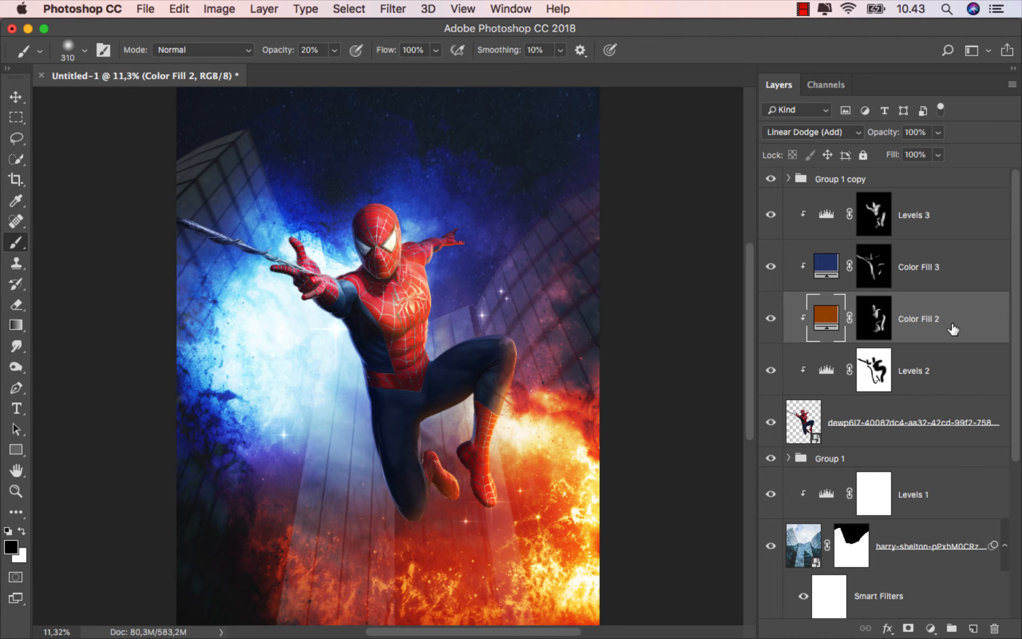
Add an empty layer above Levels 3 and clip it to the figure.
{"action": "left_click", "coordinate": [954, 232]}
{"action": "key", "text": "x"}
{"action": "left_click", "coordinate": [973, 628]}
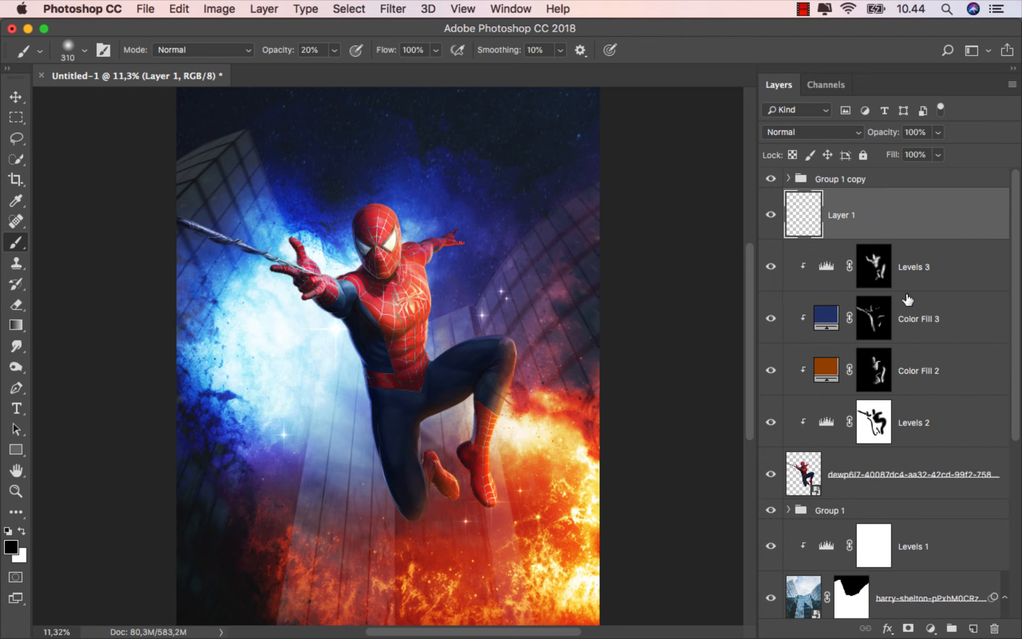
{"action": "key", "text": "x"}
{"action": "right_click", "coordinate": [899, 212]}
{"action": "left_click", "coordinate": [790, 478]}
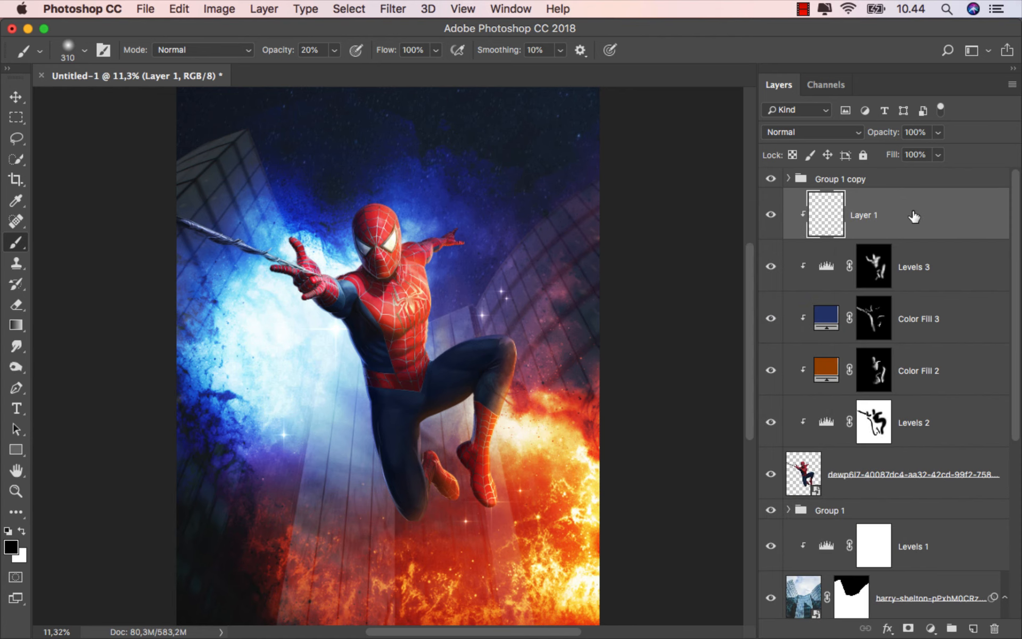
Set the brush to 3% opacity, sample the pale blue glow, and paint it faintly around the forward shoulder with a 409 px brush.
{"action": "scroll", "coordinate": [371, 295], "scroll_direction": "up", "scroll_amount": 5}
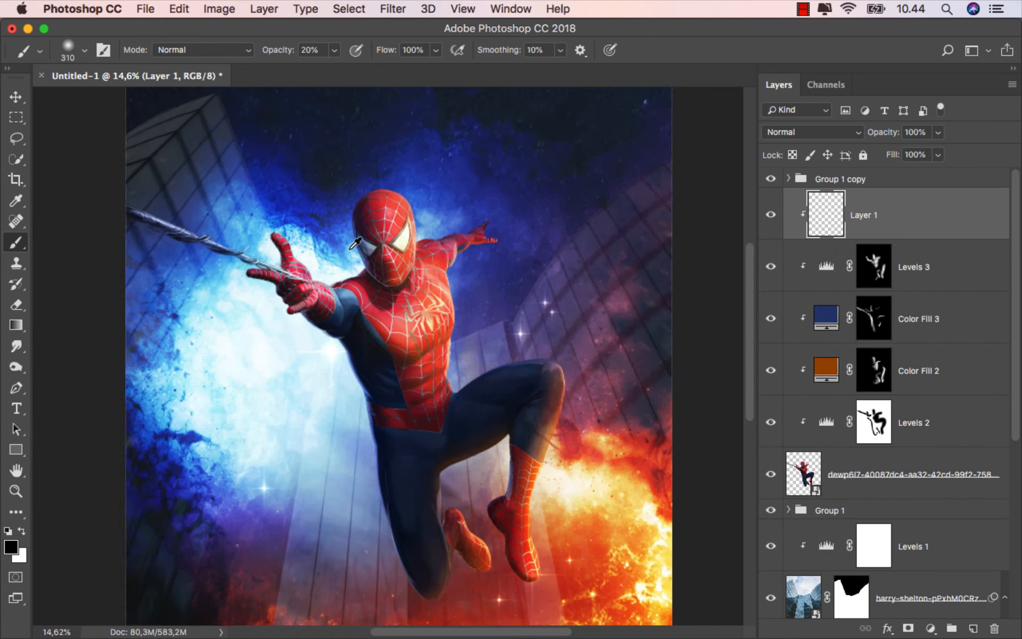
{"action": "left_click", "coordinate": [334, 50]}
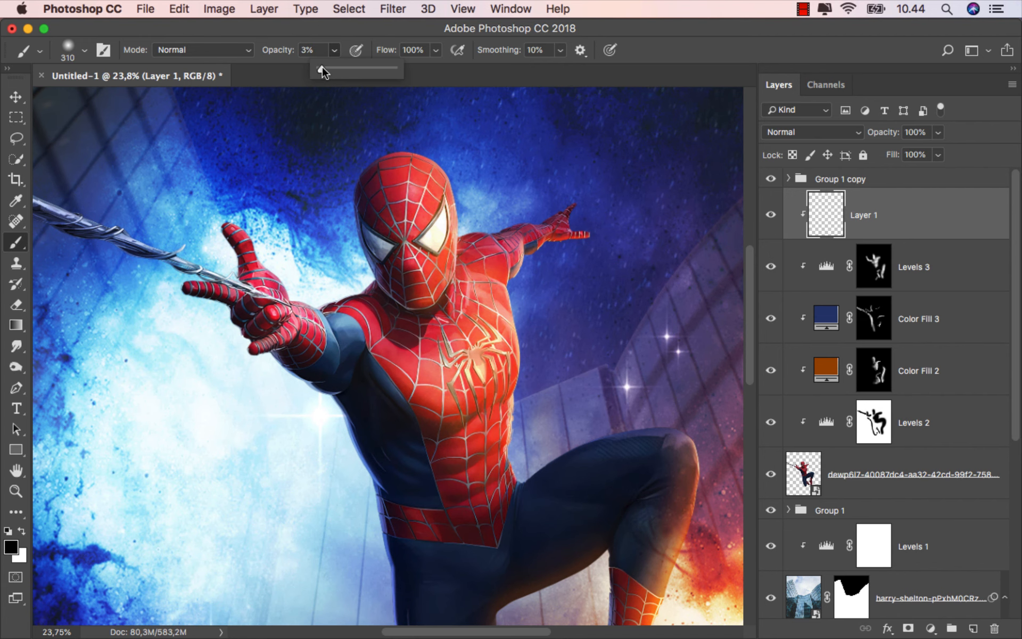
{"action": "scroll", "coordinate": [479, 309], "scroll_direction": "up", "scroll_amount": 3}
{"action": "left_click_drag", "start_coordinate": [323, 270], "coordinate": [343, 270]}
{"action": "left_click", "coordinate": [315, 284], "text": "alt"}
{"action": "mouse_move", "coordinate": [370, 289]}
{"action": "left_mouse_down"}
{"action": "mouse_move", "coordinate": [396, 269]}
{"action": "mouse_move", "coordinate": [421, 278]}
{"action": "mouse_move", "coordinate": [402, 250]}
{"action": "left_mouse_up"}
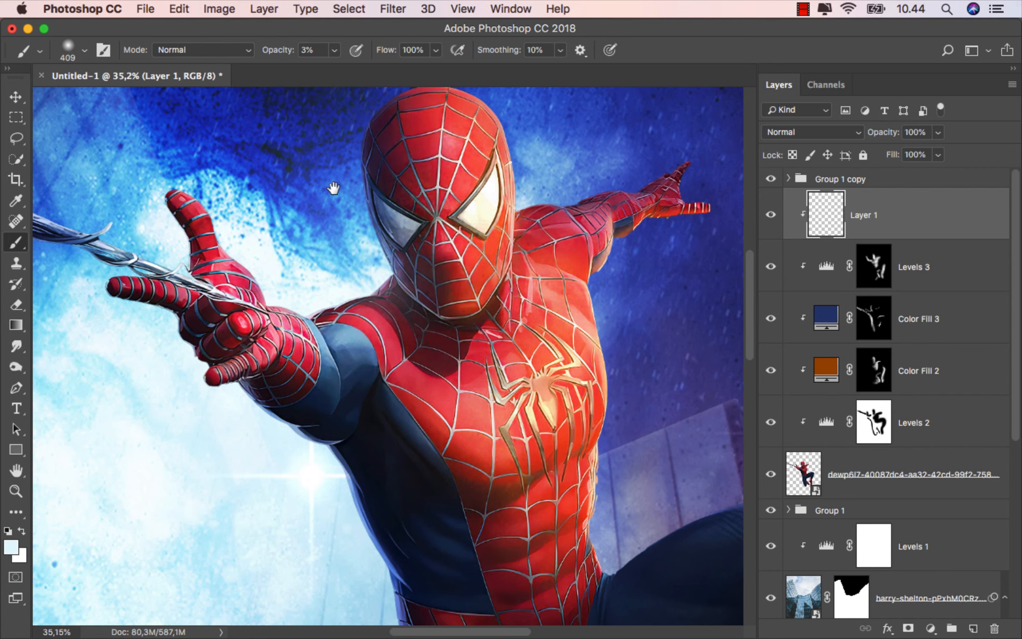
Paint the pale blue haze faintly along the forward upper arm, blue-lit side and waist on the clipped layer.
{"action": "scroll", "coordinate": [335, 189], "scroll_direction": "left", "scroll_amount": 3}
{"action": "scroll", "coordinate": [336, 189], "scroll_direction": "down", "scroll_amount": 1}
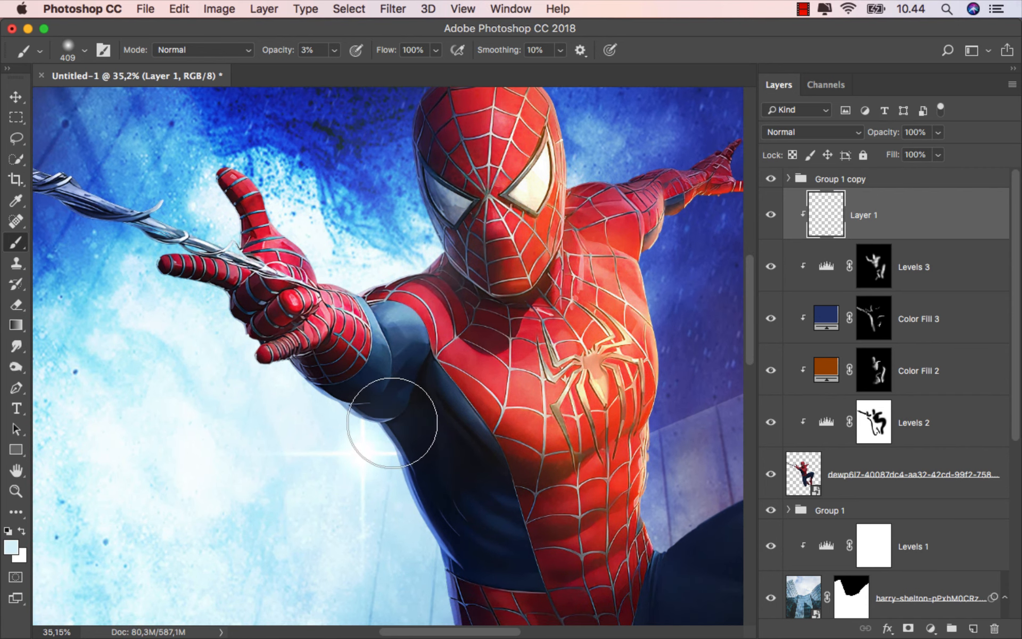
{"action": "scroll", "coordinate": [406, 472], "scroll_direction": "down", "scroll_amount": 3}
{"action": "scroll", "coordinate": [406, 471], "scroll_direction": "right", "scroll_amount": 1}
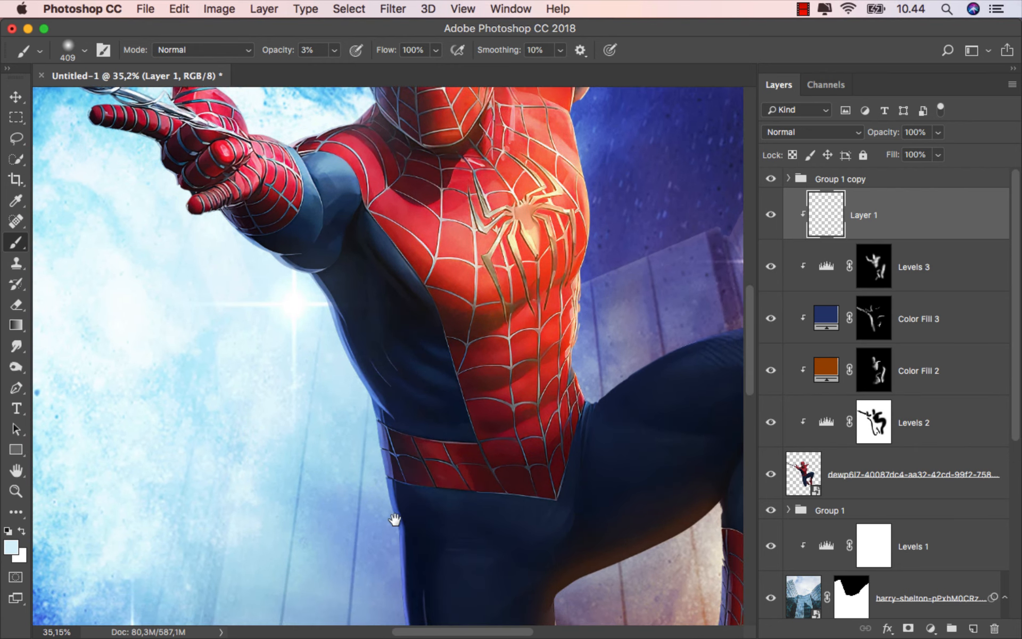
{"action": "scroll", "coordinate": [320, 327], "scroll_direction": "down", "scroll_amount": 3}
{"action": "scroll", "coordinate": [320, 327], "scroll_direction": "right", "scroll_amount": 1}
Sample the mid-blue beside the hip and paint it faintly along the outer edge of the lowered leg.
{"action": "left_click", "coordinate": [310, 335], "text": "alt"}
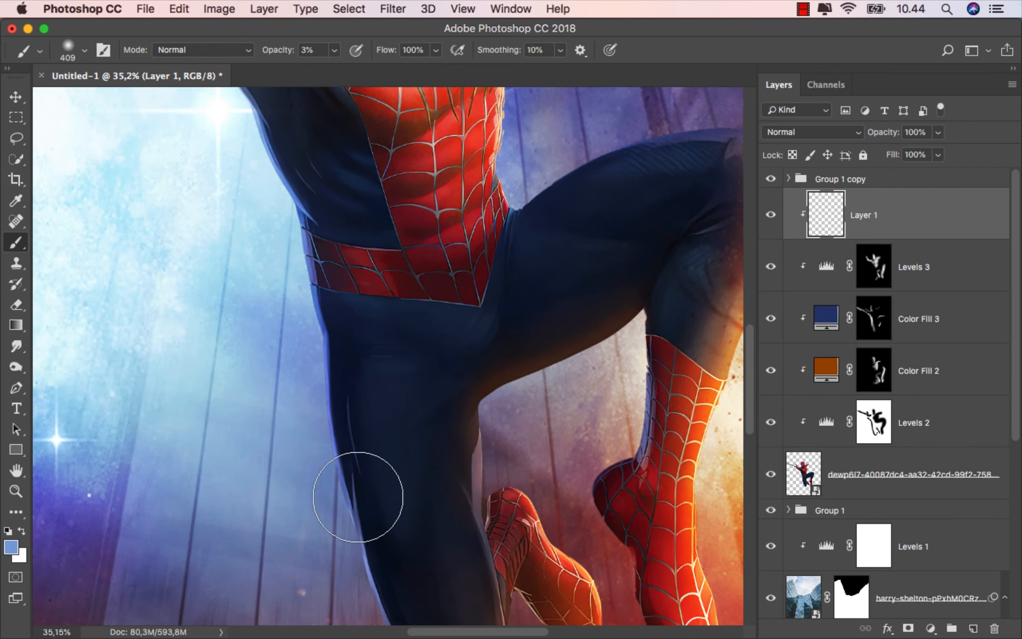
{"action": "scroll", "coordinate": [309, 309], "scroll_direction": "down", "scroll_amount": 2}
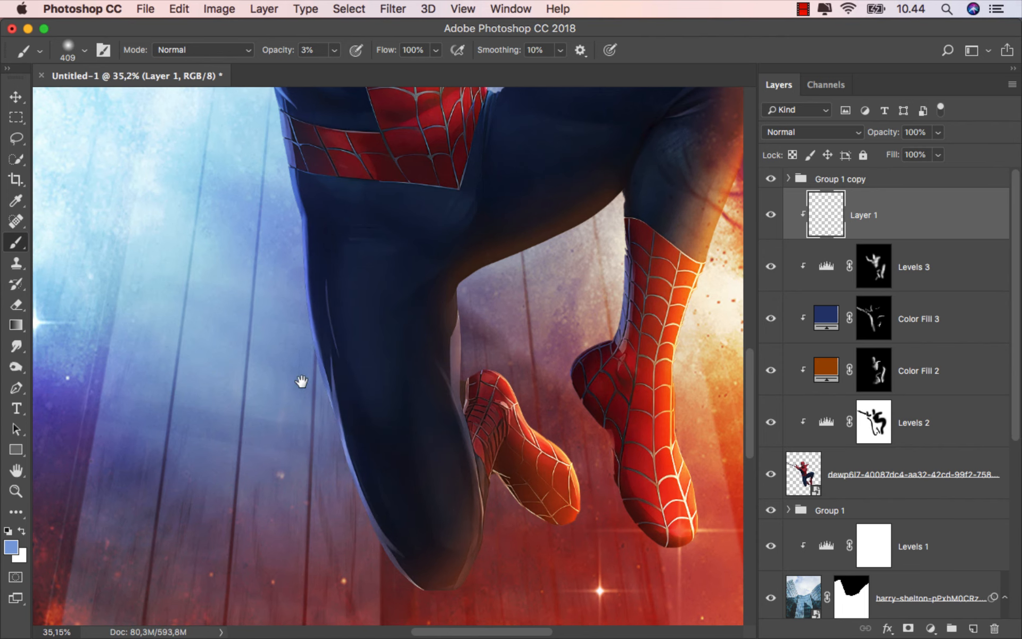
{"action": "left_click_drag", "start_coordinate": [301, 383], "coordinate": [175, 311]}
{"action": "left_click_drag", "start_coordinate": [503, 400], "coordinate": [469, 401]}
Sample the yellow-orange of the fire and paint it faintly along the raised knee and torso edge with a 482 px brush.
{"action": "left_click_drag", "start_coordinate": [629, 264], "coordinate": [475, 462]}
{"action": "scroll", "coordinate": [453, 459], "scroll_direction": "up", "scroll_amount": 2}
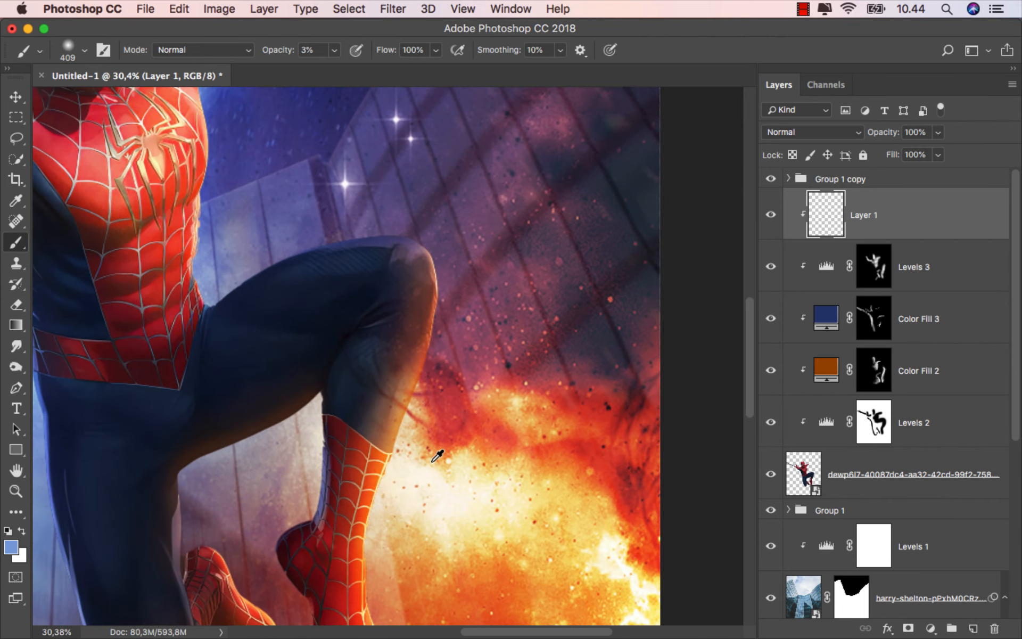
{"action": "left_click", "coordinate": [480, 463], "text": "alt"}
{"action": "left_click_drag", "start_coordinate": [396, 260], "coordinate": [408, 261]}
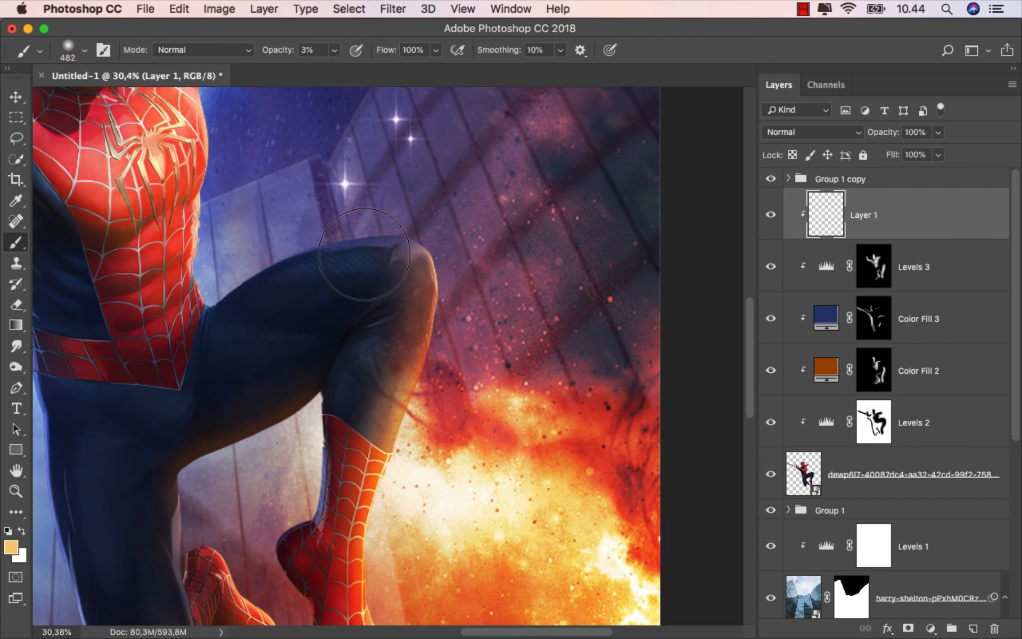
{"action": "left_click_drag", "start_coordinate": [323, 268], "coordinate": [502, 406]}
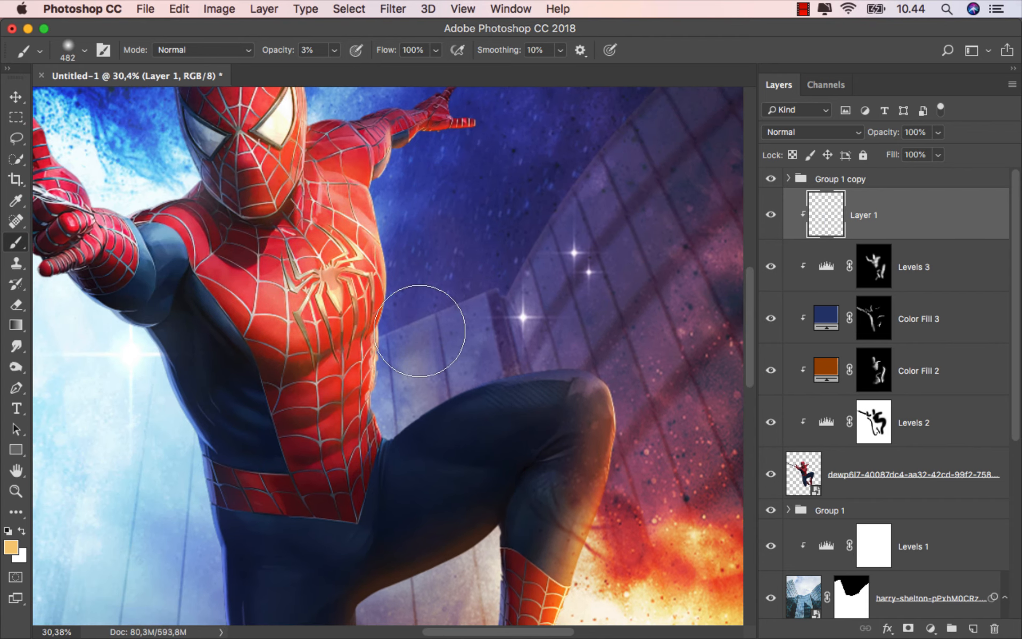
{"action": "left_click_drag", "start_coordinate": [399, 320], "coordinate": [497, 470]}
Sample the pale blue glow and paint it faintly over the rear arm and hand with a 295 px brush.
{"action": "left_click", "coordinate": [212, 386], "text": "alt"}
{"action": "scroll", "coordinate": [443, 285], "scroll_direction": "up", "scroll_amount": 3}
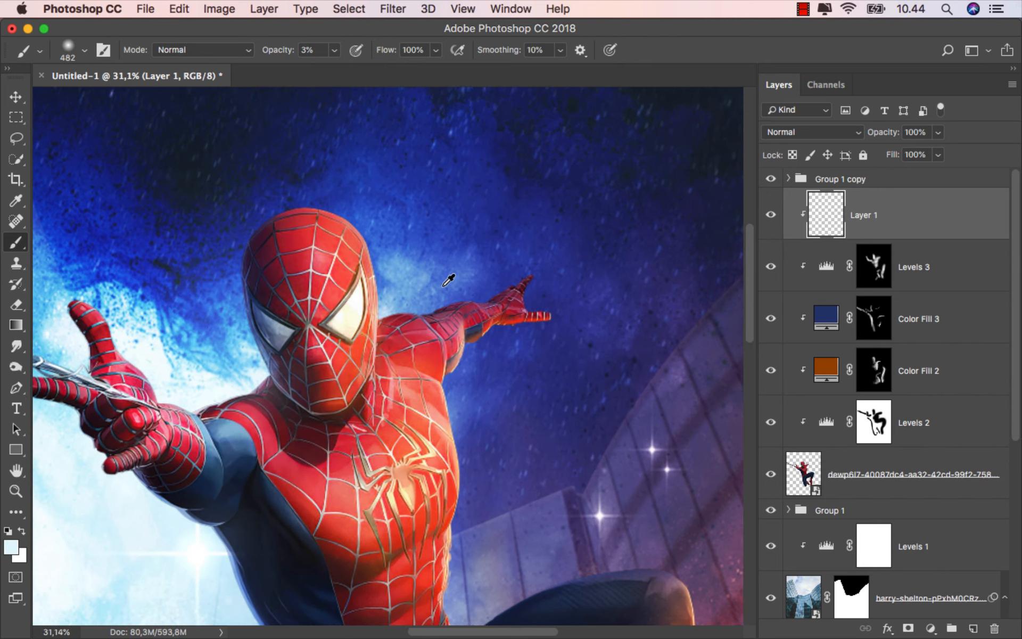
{"action": "left_click_drag", "start_coordinate": [435, 296], "coordinate": [400, 296]}
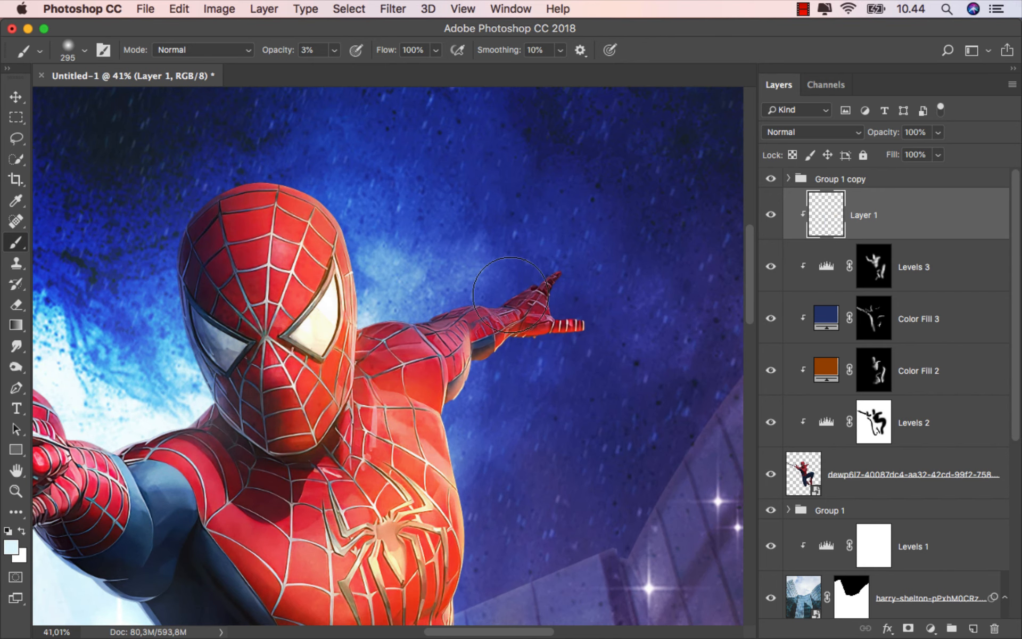
{"action": "scroll", "coordinate": [482, 304], "scroll_direction": "down", "scroll_amount": 3}
{"action": "scroll", "coordinate": [487, 314], "scroll_direction": "down", "scroll_amount": 1}
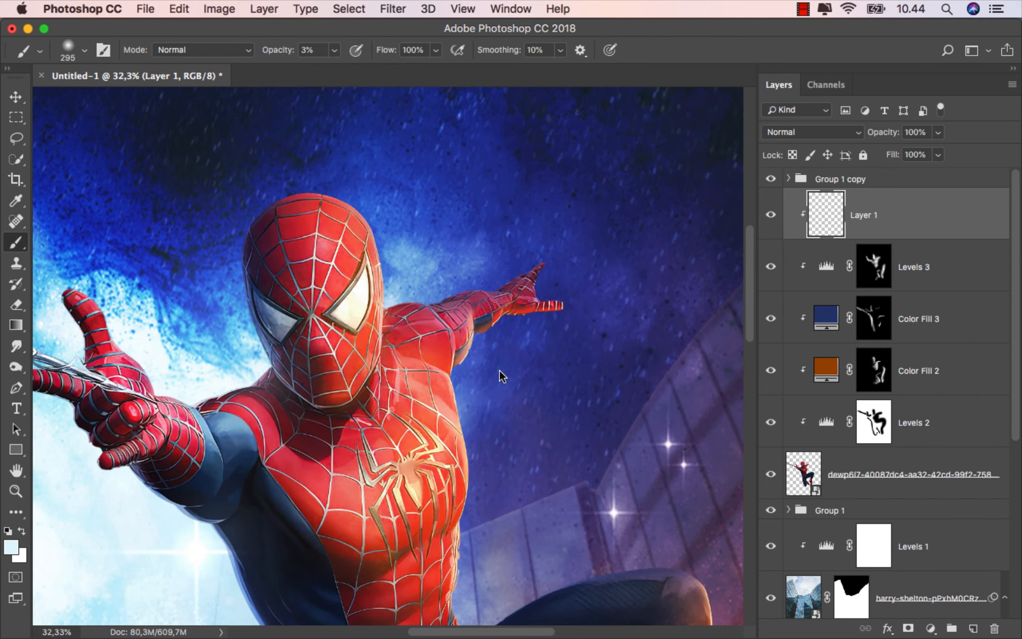
Enlarge the brush to 419 px and sample the deep blue of the background beside the chest.
{"action": "left_click_drag", "start_coordinate": [499, 370], "coordinate": [513, 372]}
{"action": "left_click", "coordinate": [496, 383], "text": "alt"}
{"action": "scroll", "coordinate": [469, 378], "scroll_direction": "down", "scroll_amount": 4}
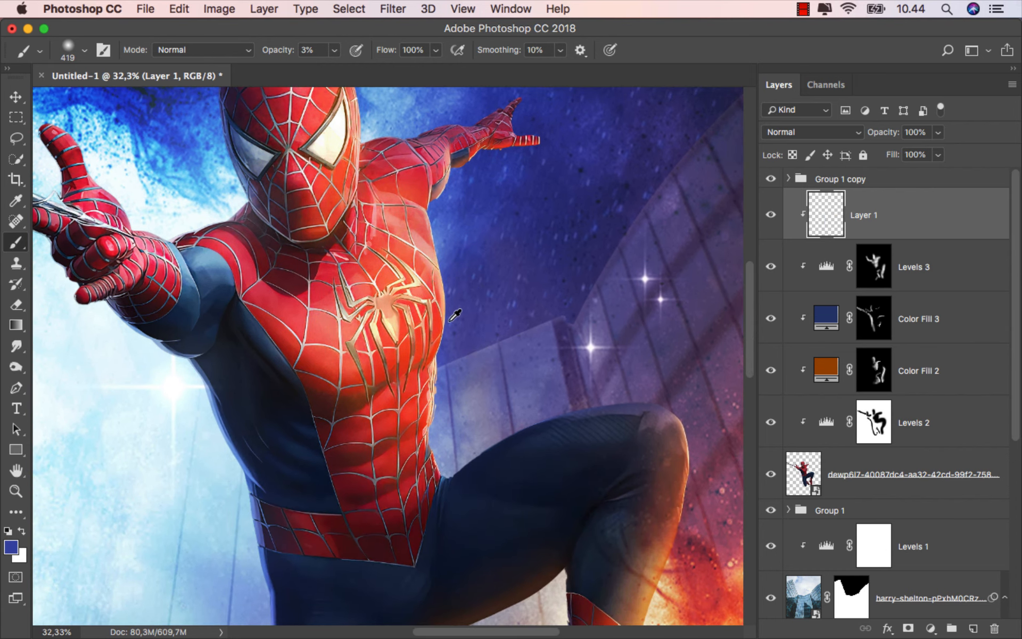
{"action": "scroll", "coordinate": [449, 314], "scroll_direction": "down", "scroll_amount": 2}
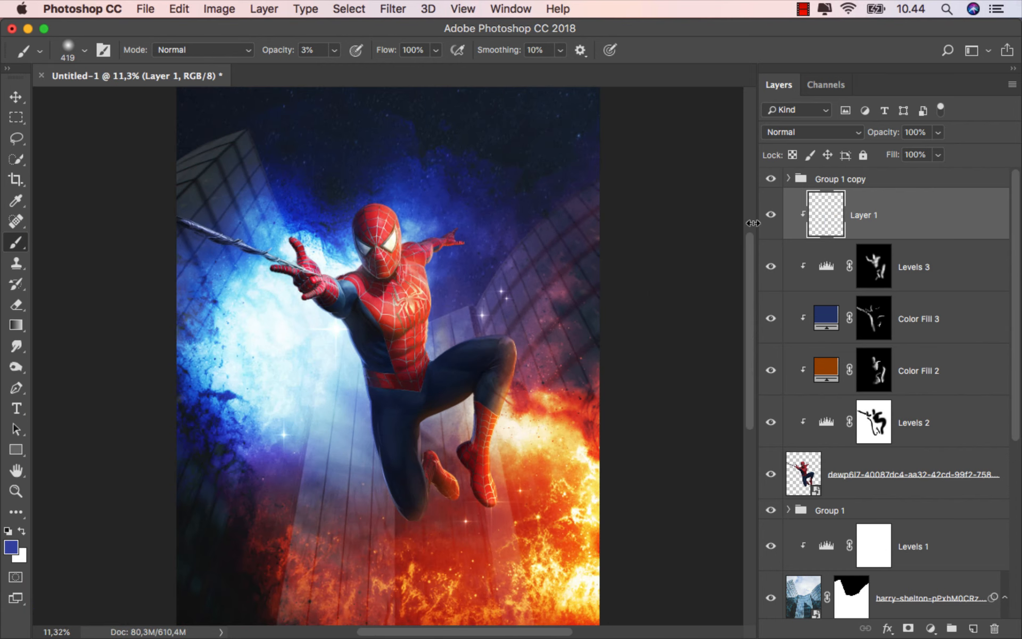
Compare the composite with and without the painted haze layer and the Group 1 copy group, leaving the group selected.
{"action": "left_click", "coordinate": [770, 216]}
{"action": "left_click", "coordinate": [878, 181]}
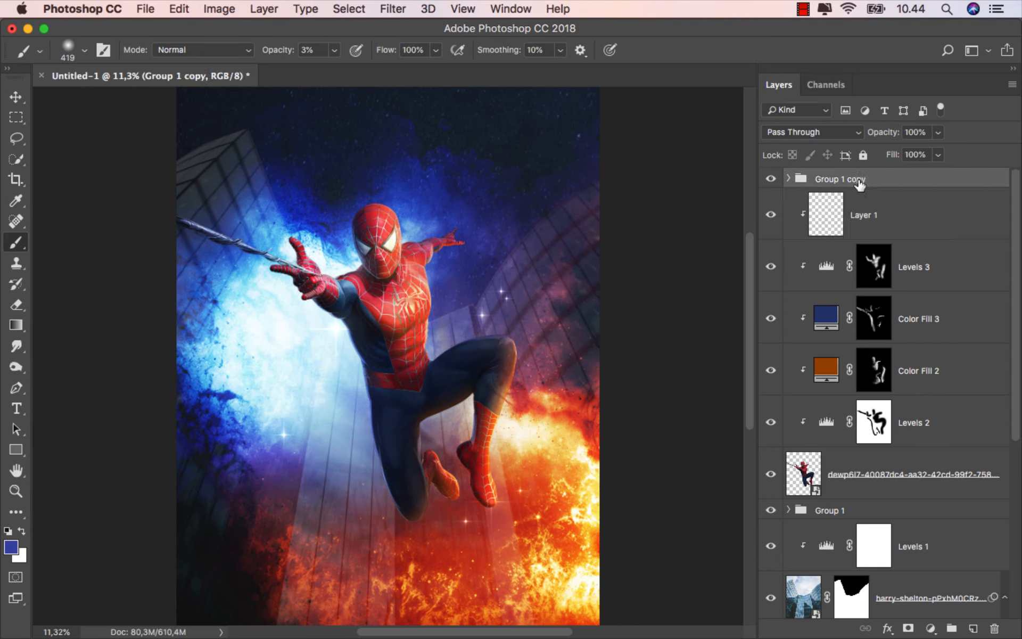
{"action": "left_click", "coordinate": [771, 180]}
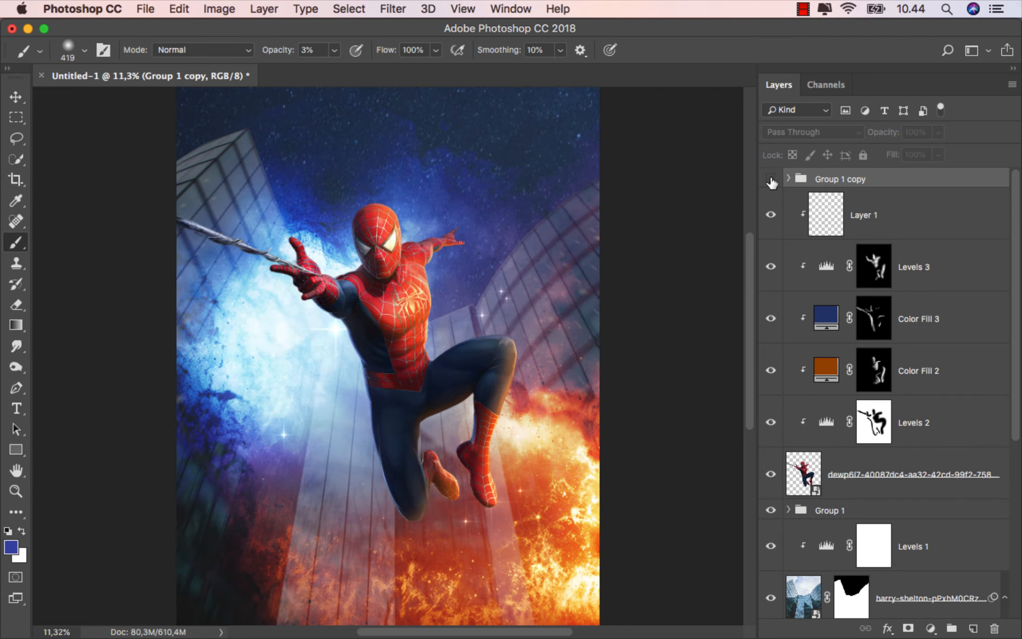
{"action": "left_click", "coordinate": [771, 180]}
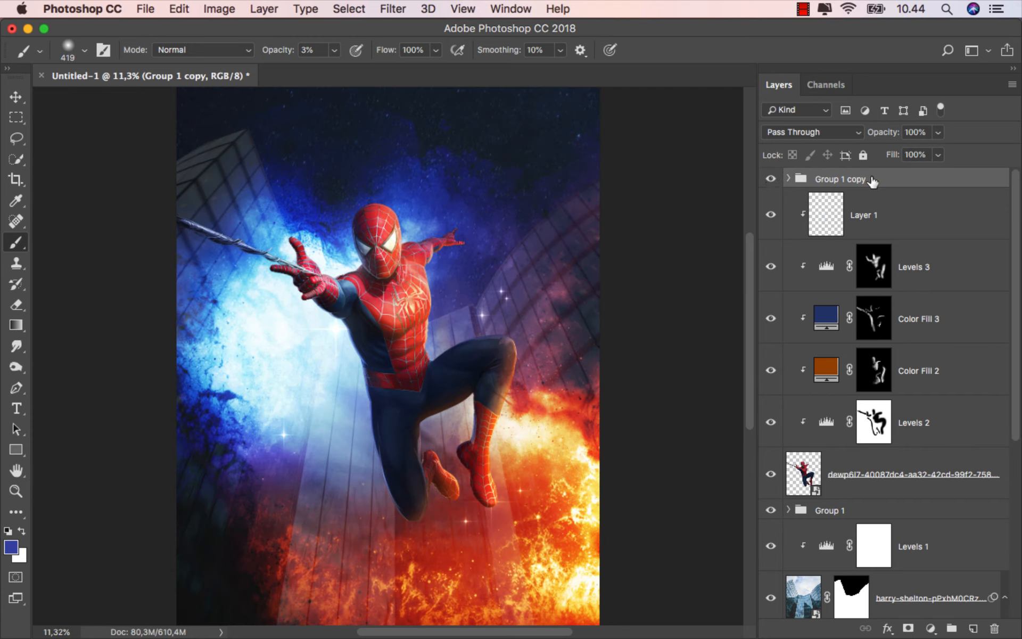
Add a Gradient Map adjustment layer above Group 1 copy using the Black, White preset.
{"action": "left_click", "coordinate": [930, 628]}
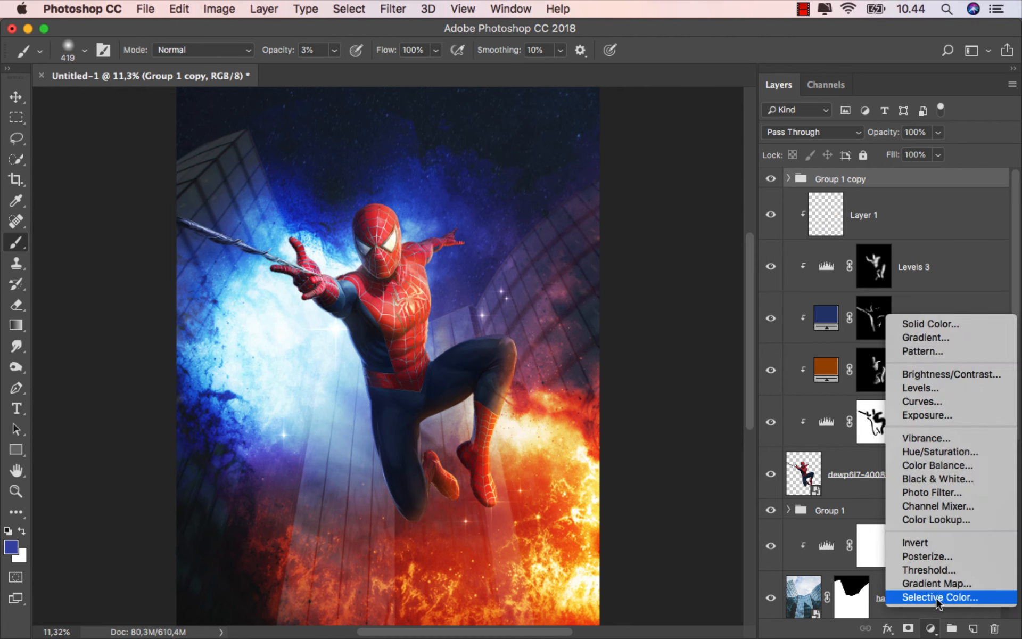
{"action": "left_click", "coordinate": [947, 582]}
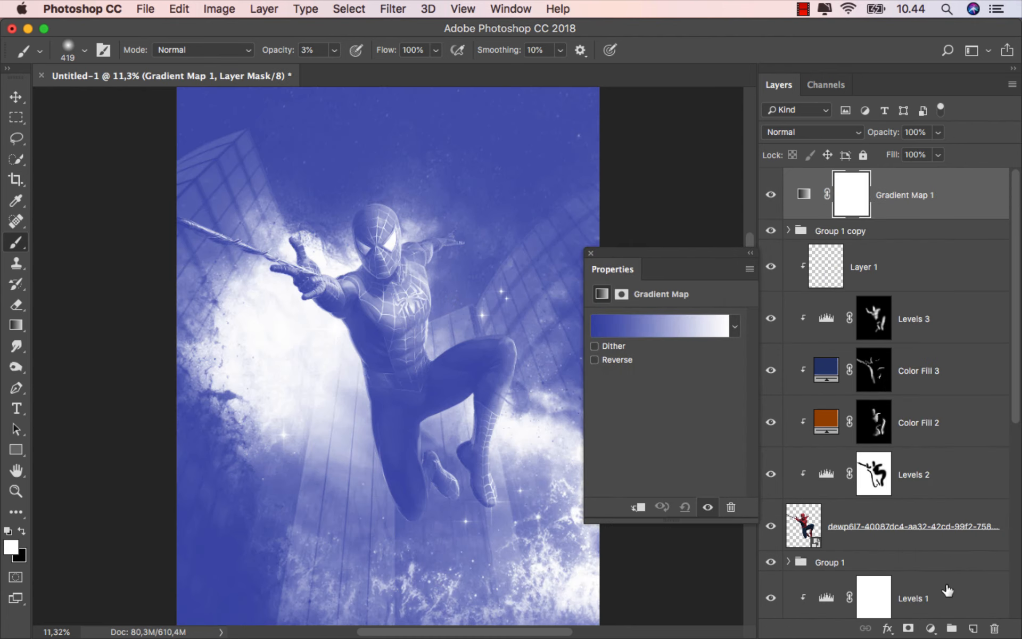
{"action": "left_click", "coordinate": [734, 328]}
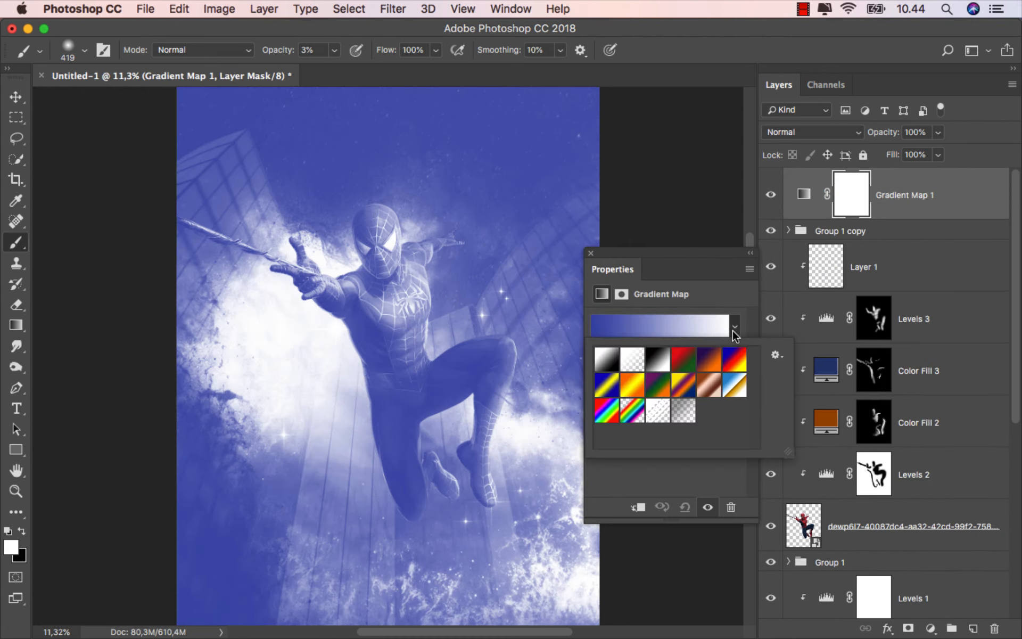
{"action": "left_click", "coordinate": [662, 360]}
{"action": "left_click", "coordinate": [692, 278]}
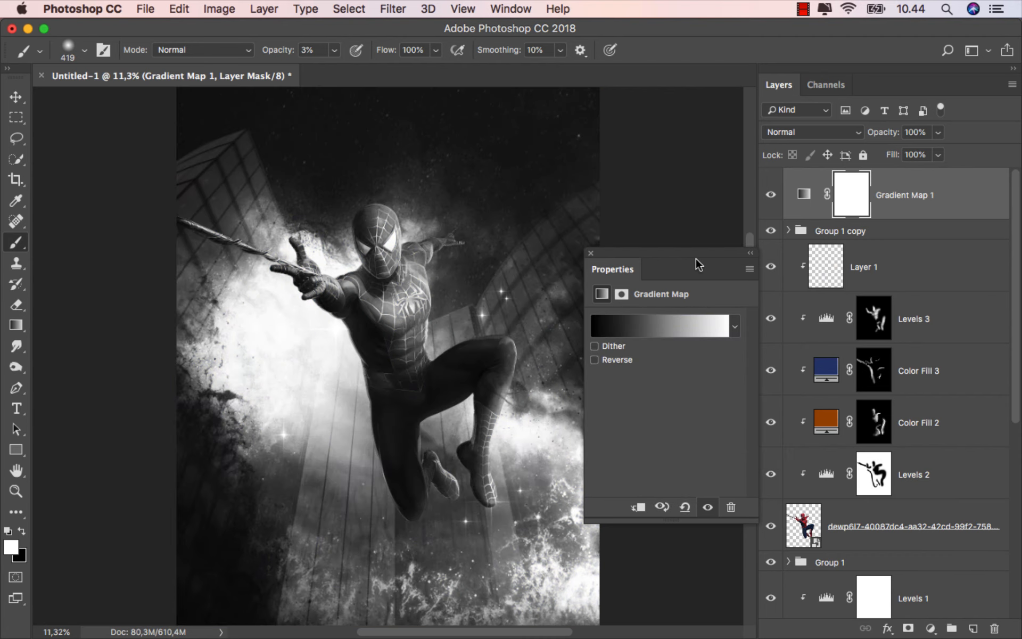
Change the gradient's black stop to the dark navy blue 001534.
{"action": "left_click", "coordinate": [673, 327]}
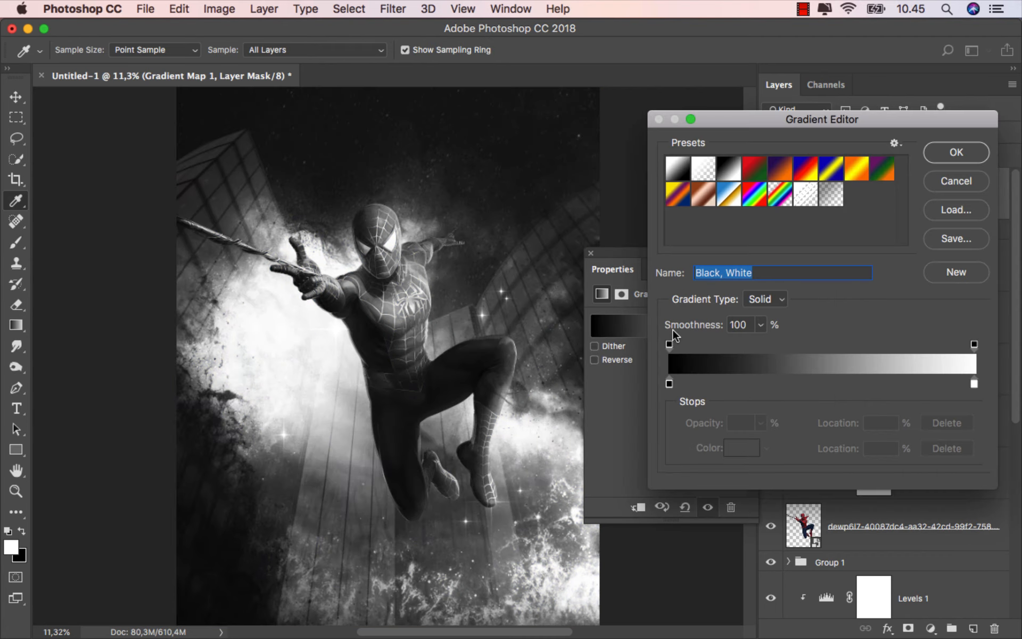
{"action": "double_click", "coordinate": [669, 384]}
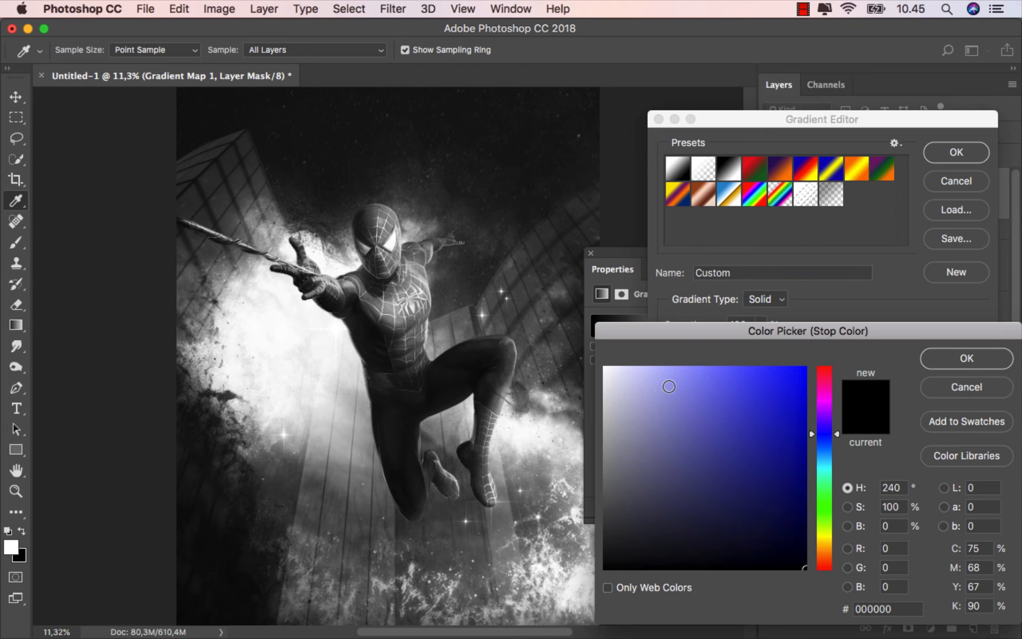
{"action": "left_click", "coordinate": [826, 440]}
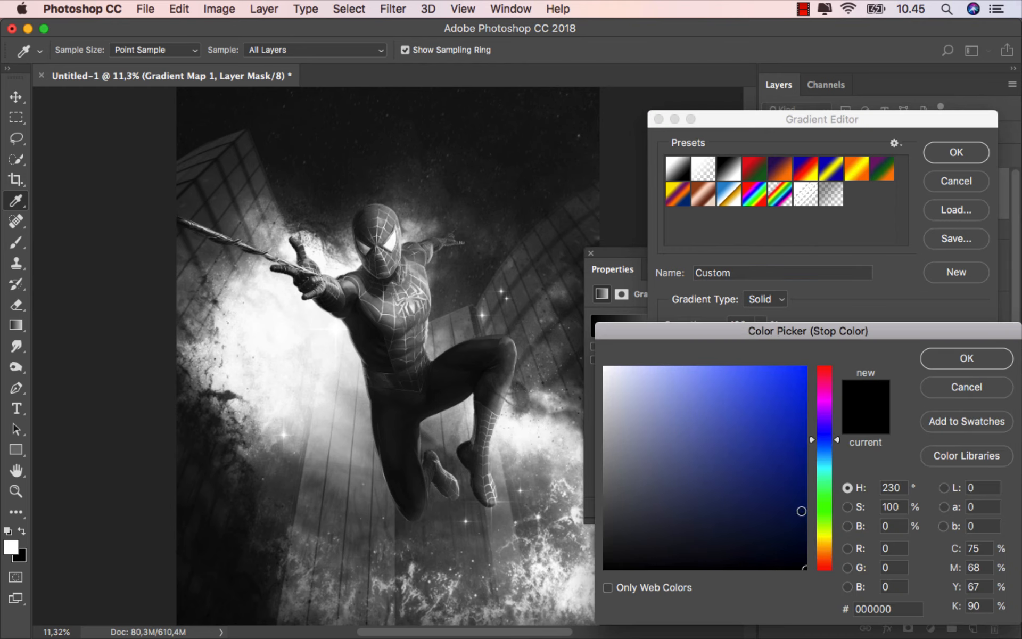
{"action": "left_click", "coordinate": [805, 544]}
{"action": "mouse_move", "coordinate": [834, 548]}
{"action": "left_mouse_down"}
{"action": "mouse_move", "coordinate": [788, 529]}
{"action": "mouse_move", "coordinate": [821, 528]}
{"action": "left_mouse_up"}
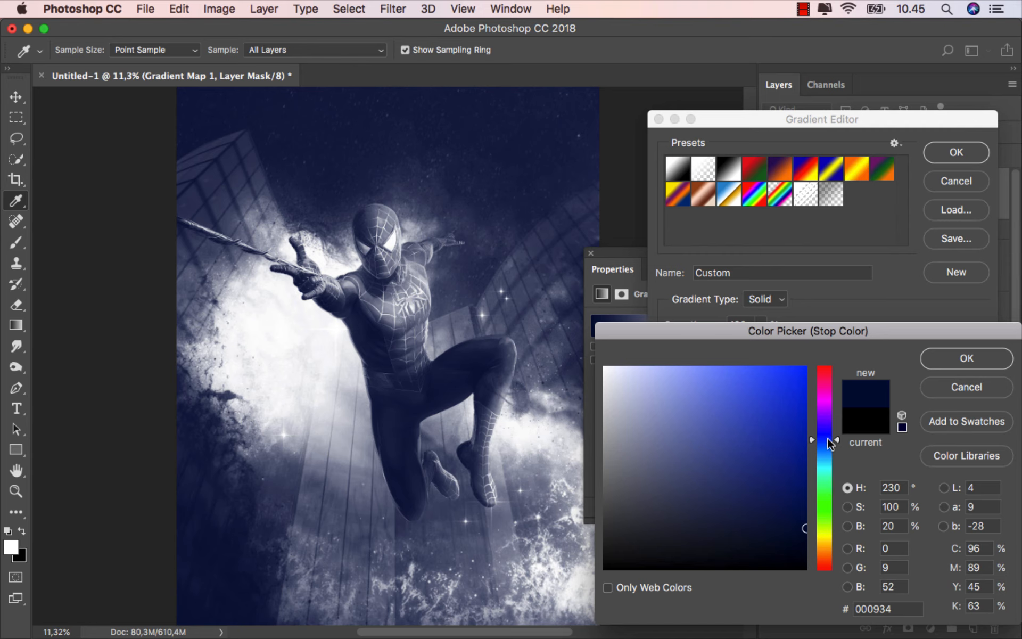
{"action": "left_click_drag", "start_coordinate": [827, 439], "coordinate": [828, 447]}
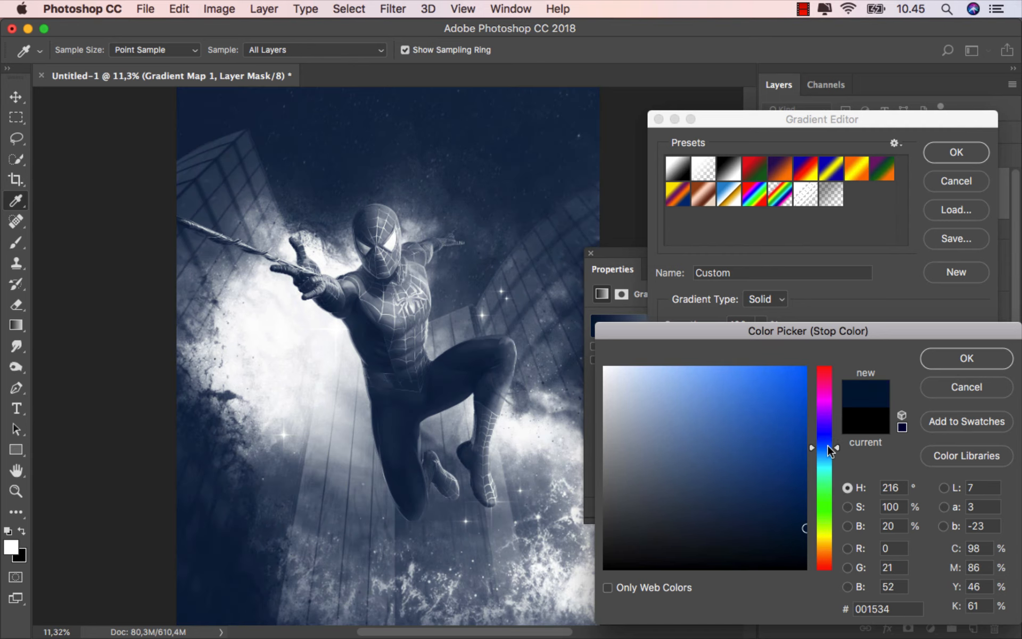
{"action": "left_click", "coordinate": [958, 356]}
Change the gradient's white stop to the pale green e9fff0 and apply the edited gradient.
{"action": "left_click", "coordinate": [974, 384]}
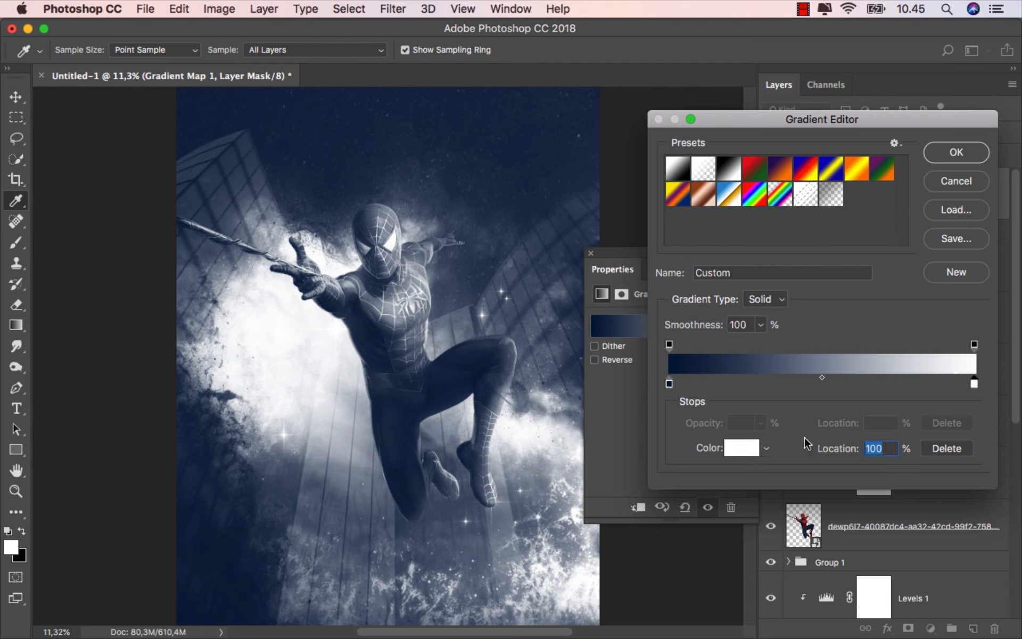
{"action": "left_click", "coordinate": [741, 451]}
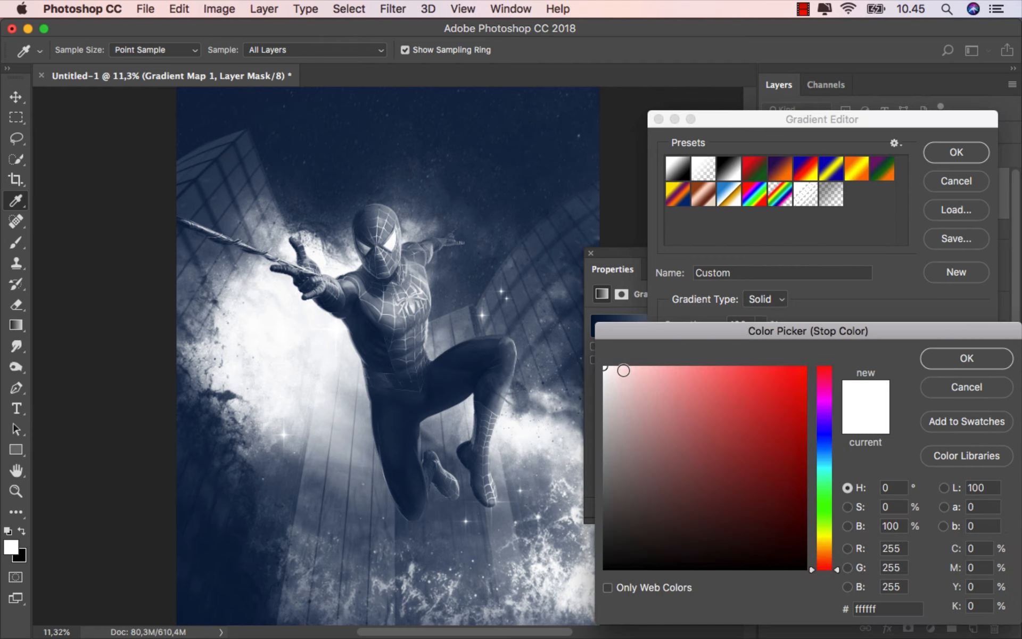
{"action": "left_click_drag", "start_coordinate": [623, 370], "coordinate": [620, 358]}
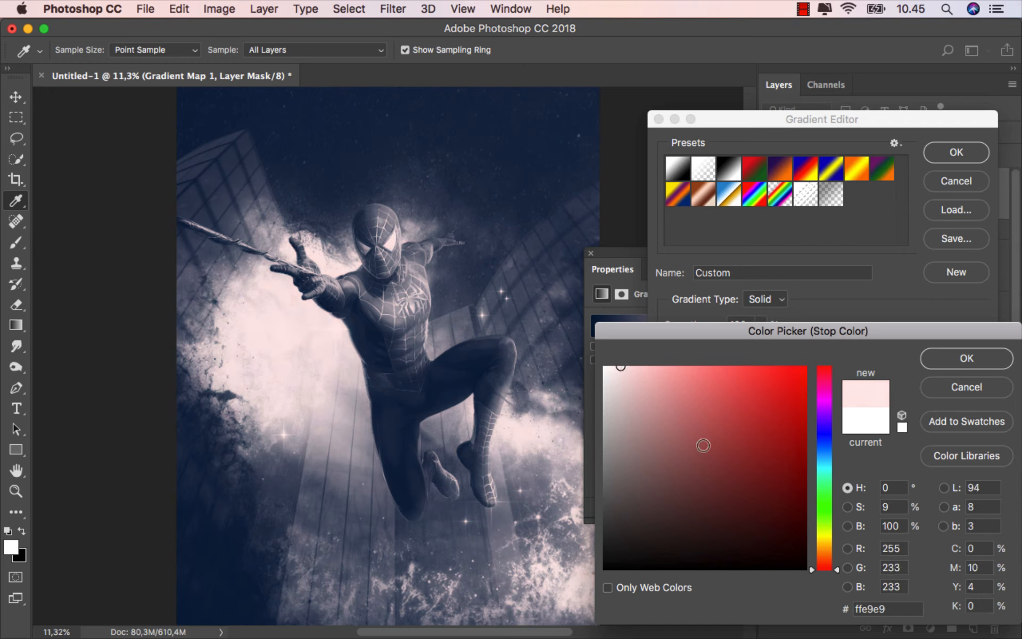
{"action": "left_click", "coordinate": [825, 491]}
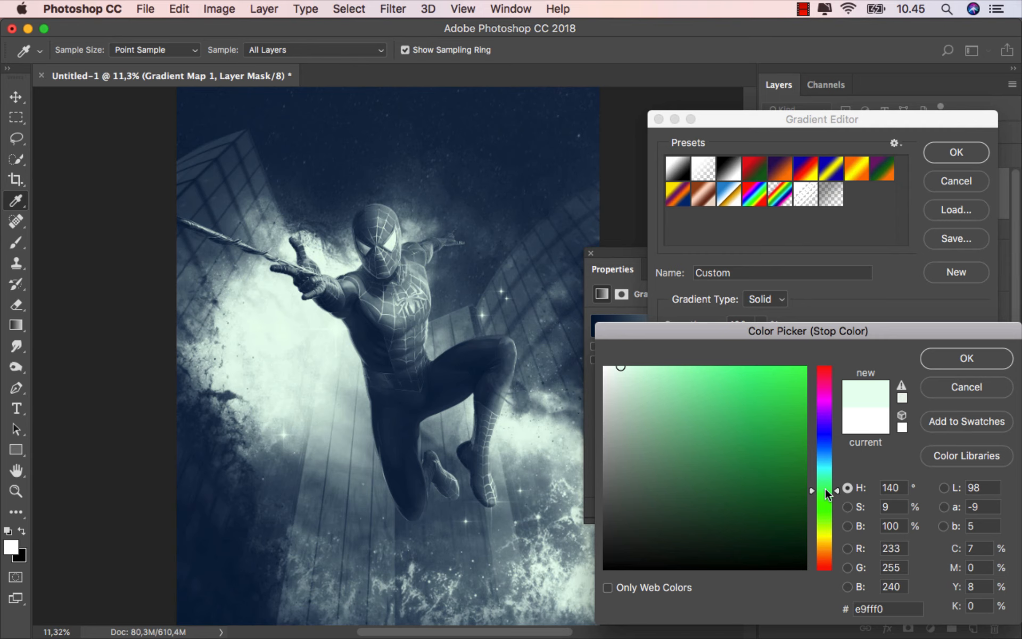
{"action": "left_click", "coordinate": [951, 357]}
{"action": "left_click", "coordinate": [957, 152]}
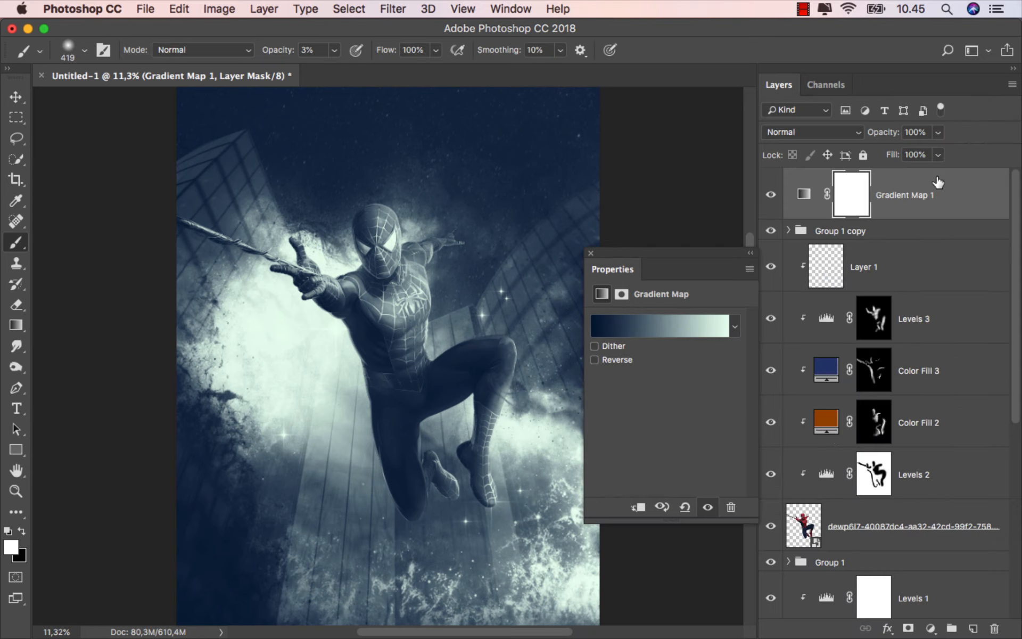
Compare the image with and without the gradient map, and reduce the adjustment layer's fill to 10%.
{"action": "left_click", "coordinate": [772, 196]}
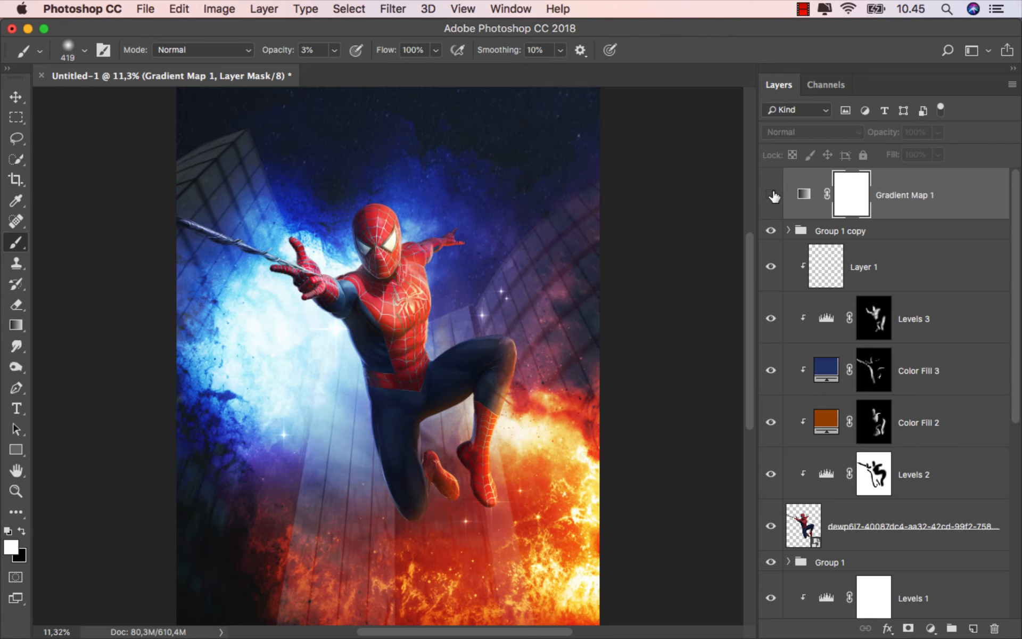
{"action": "left_click", "coordinate": [772, 196]}
{"action": "left_click", "coordinate": [949, 202]}
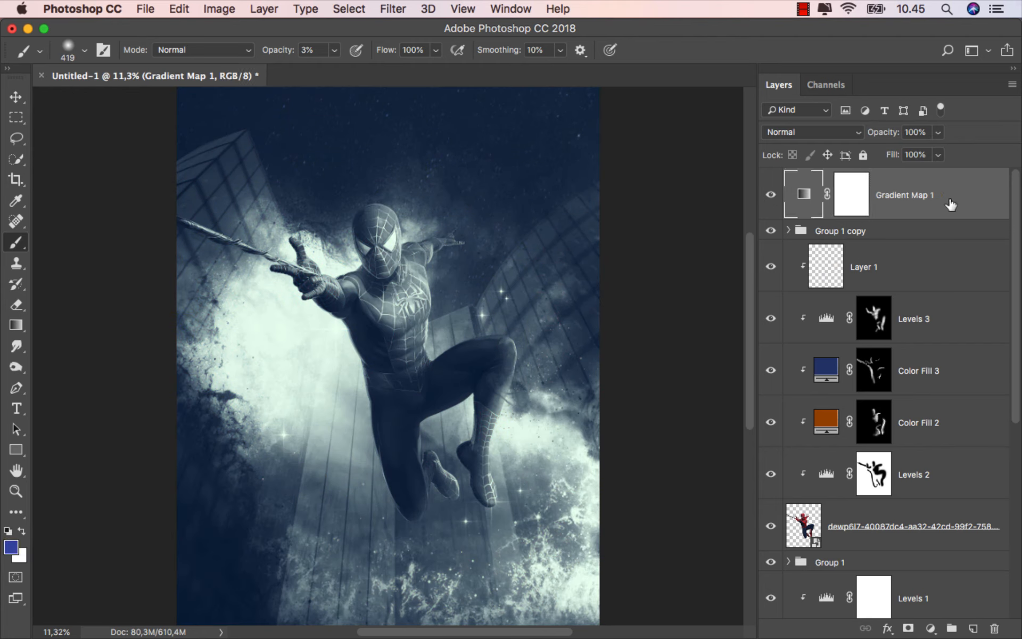
{"action": "left_click", "coordinate": [938, 154]}
{"action": "left_click_drag", "start_coordinate": [940, 173], "coordinate": [871, 177]}
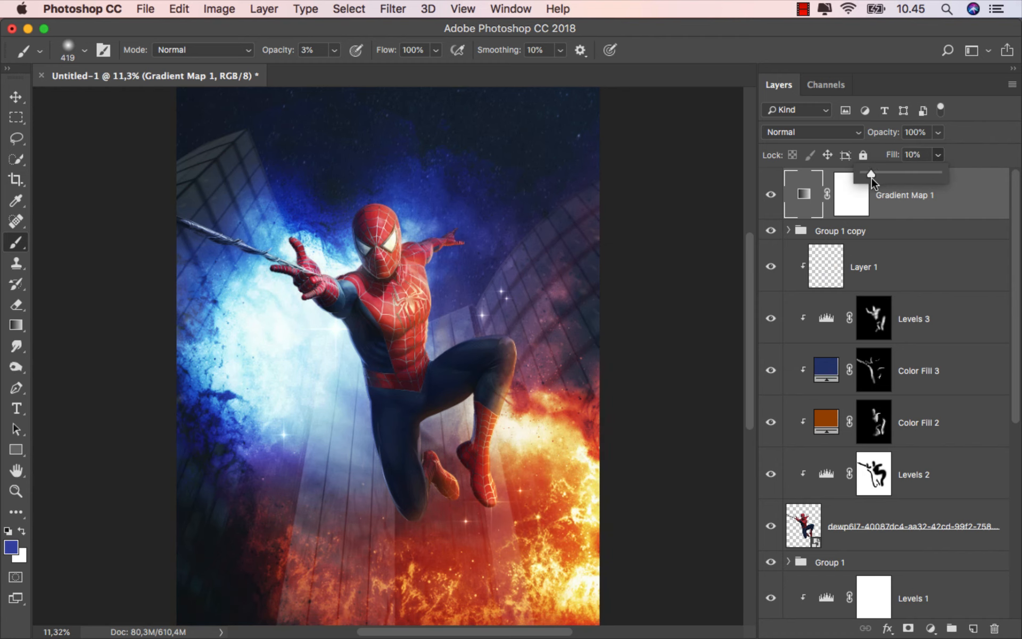
{"action": "left_click", "coordinate": [879, 193]}
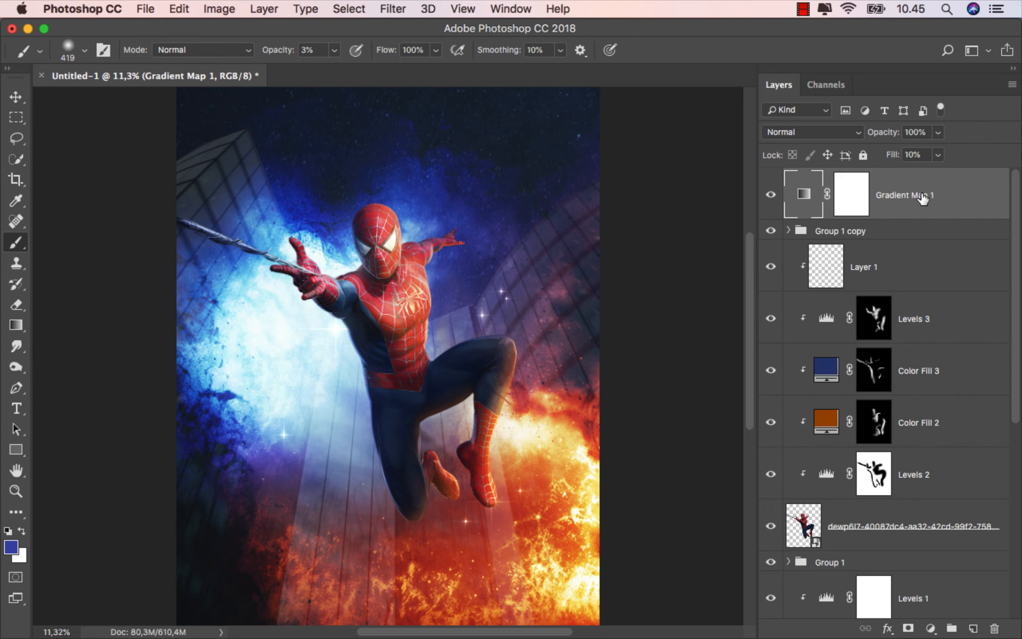
Duplicate the gradient map layer, set the copy to Hard Light at 30% fill, and check its effect.
{"action": "key", "text": "super+j"}
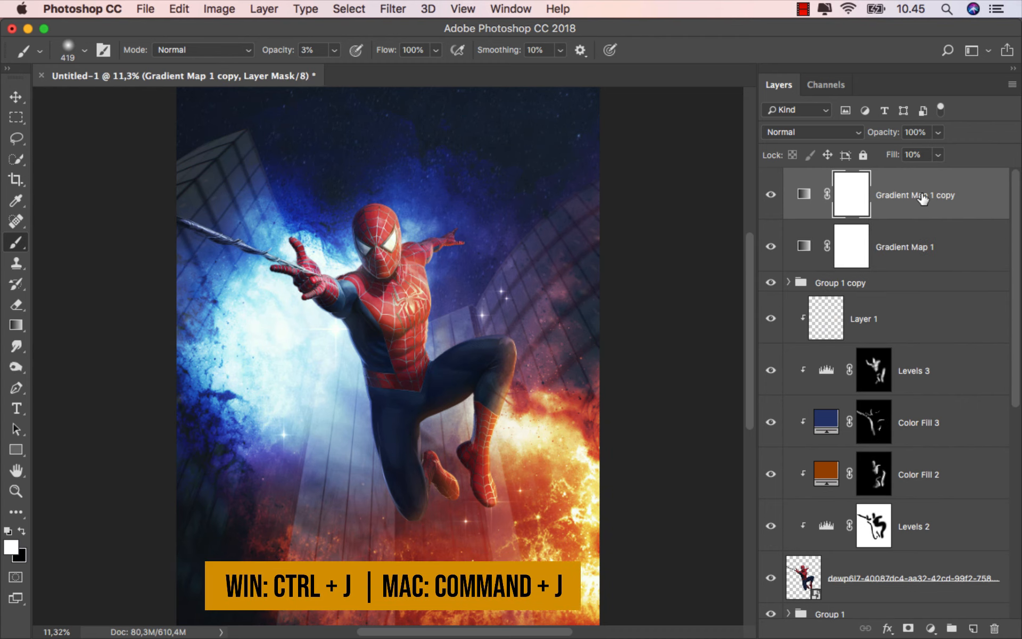
{"action": "left_click", "coordinate": [822, 135]}
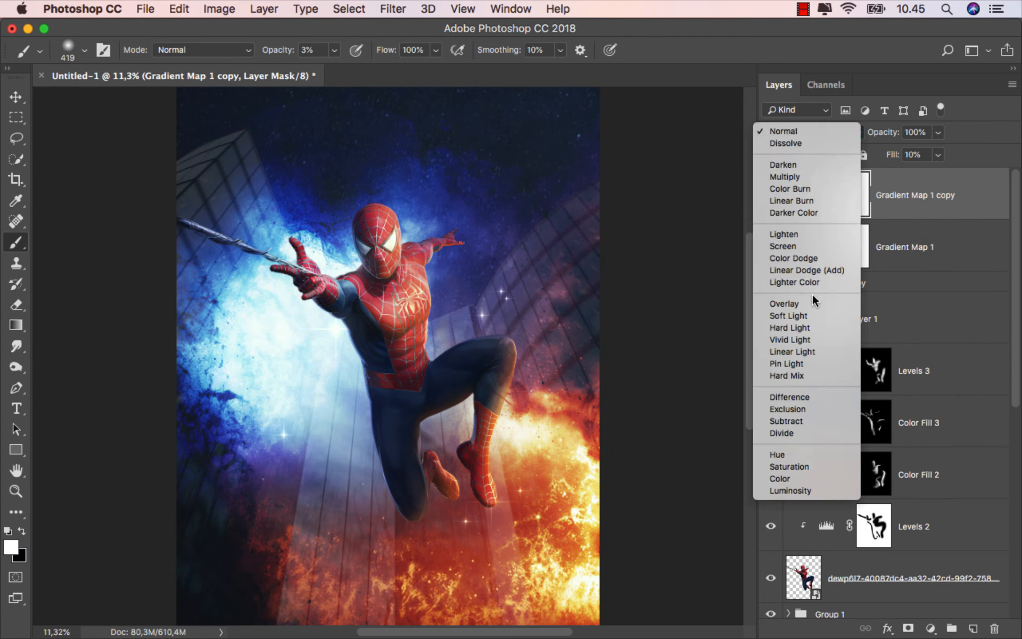
{"action": "left_click", "coordinate": [810, 325]}
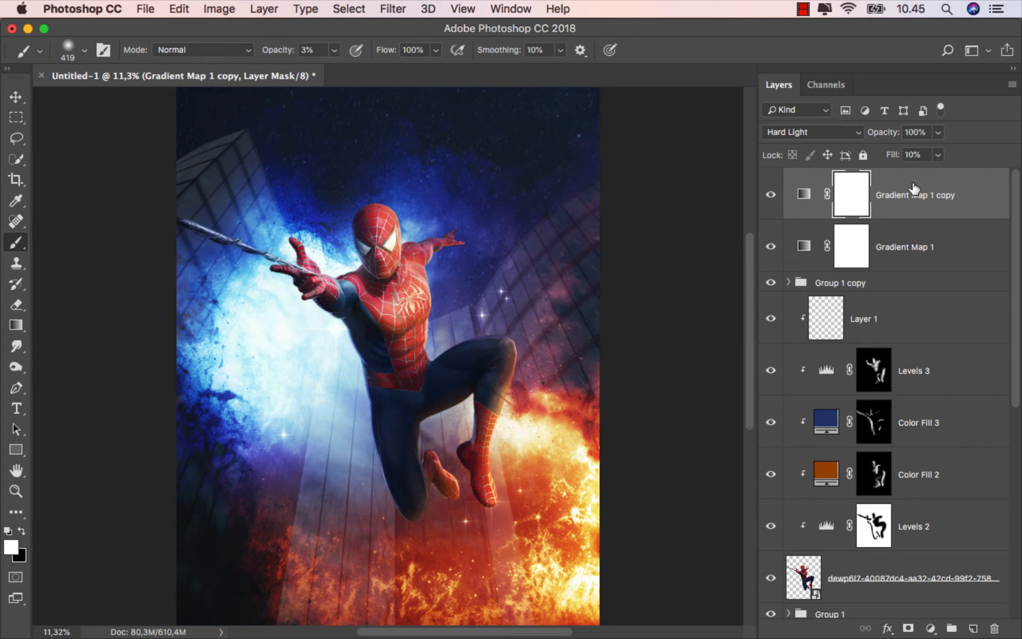
{"action": "left_click", "coordinate": [937, 155]}
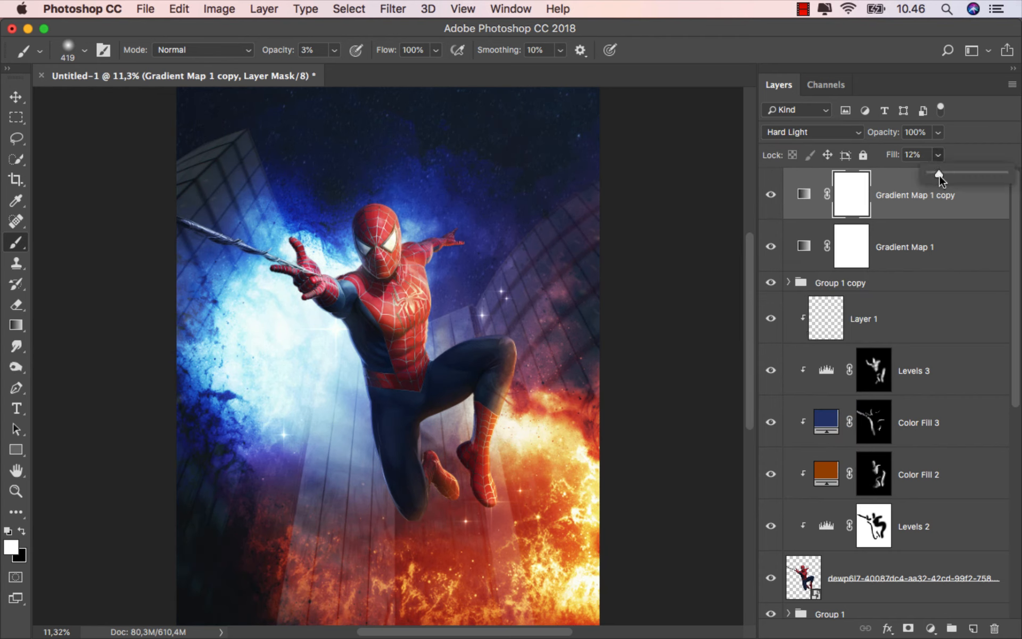
{"action": "left_click_drag", "start_coordinate": [939, 176], "coordinate": [952, 174]}
{"action": "left_click", "coordinate": [821, 214]}
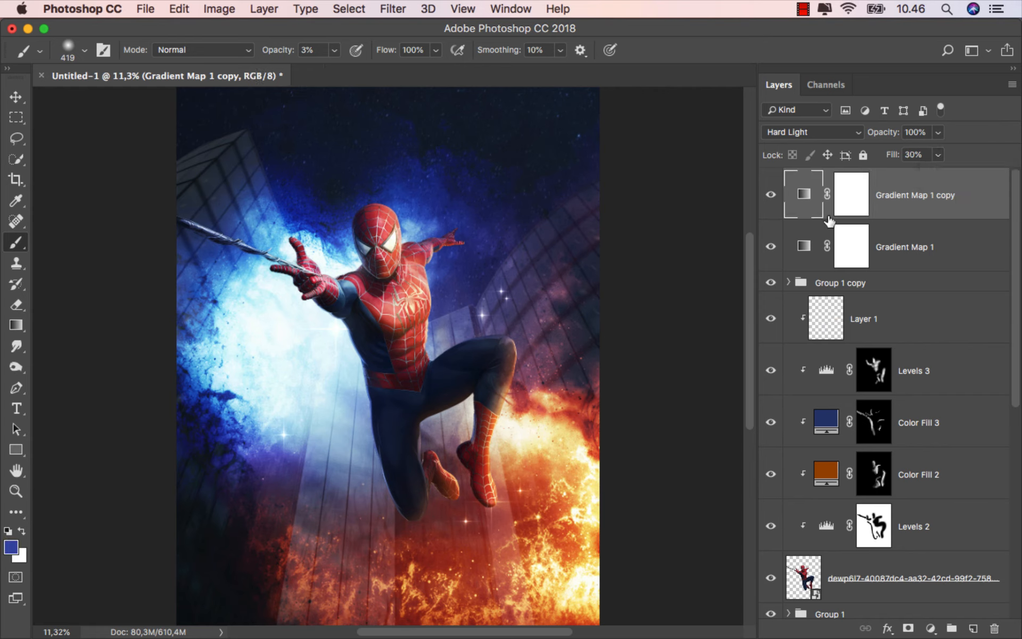
{"action": "left_click", "coordinate": [771, 201]}
Start saving the composite in the untitled folder under the file name ok and open the file format choices.
{"action": "left_click", "coordinate": [145, 9]}
{"action": "left_click", "coordinate": [157, 171]}
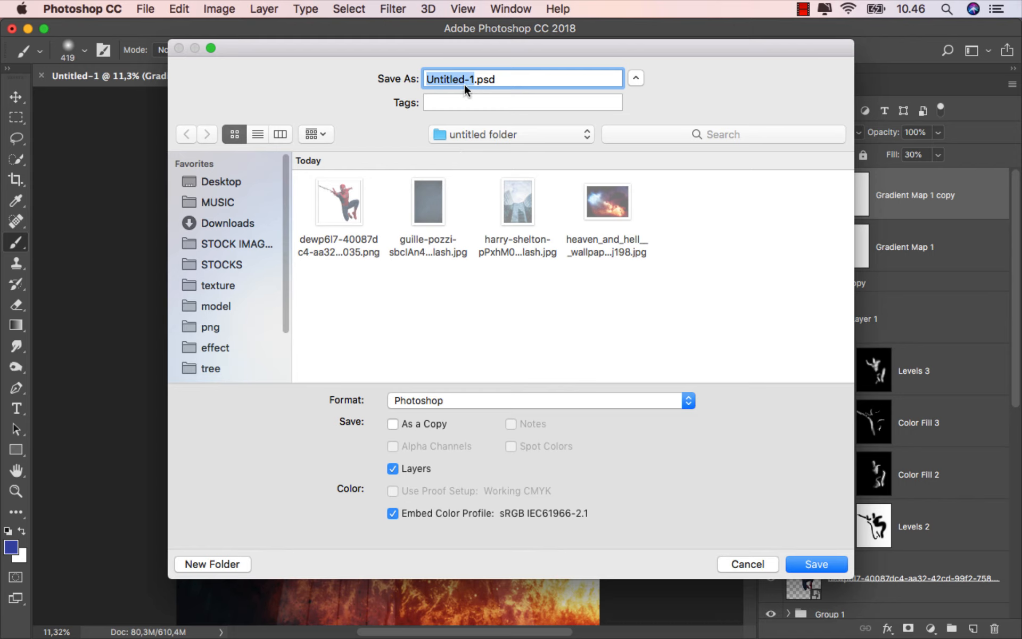
{"action": "type", "text": "ok"}
{"action": "left_click", "coordinate": [447, 408]}
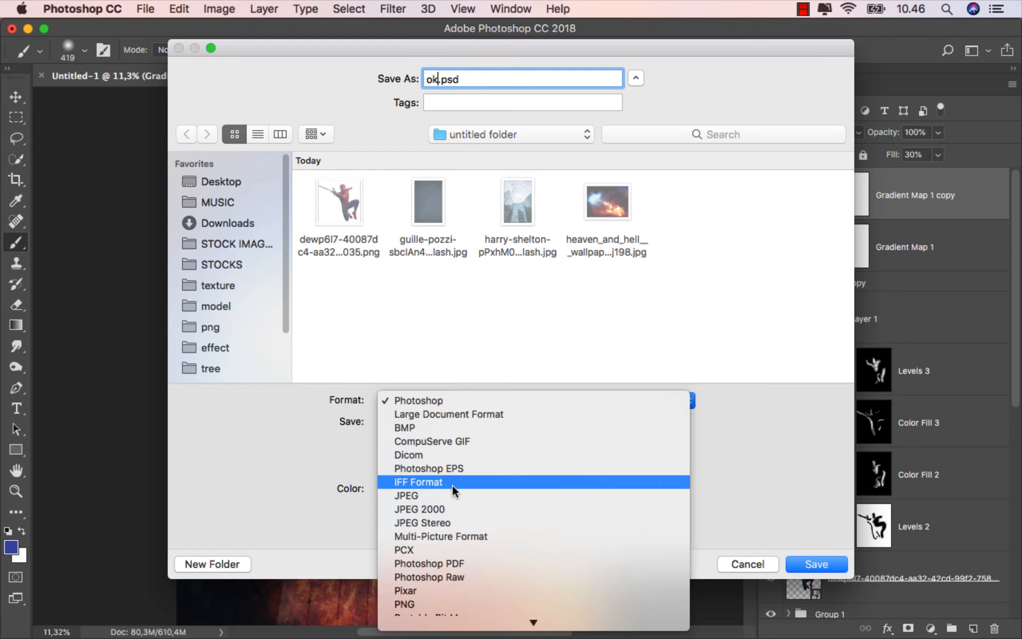